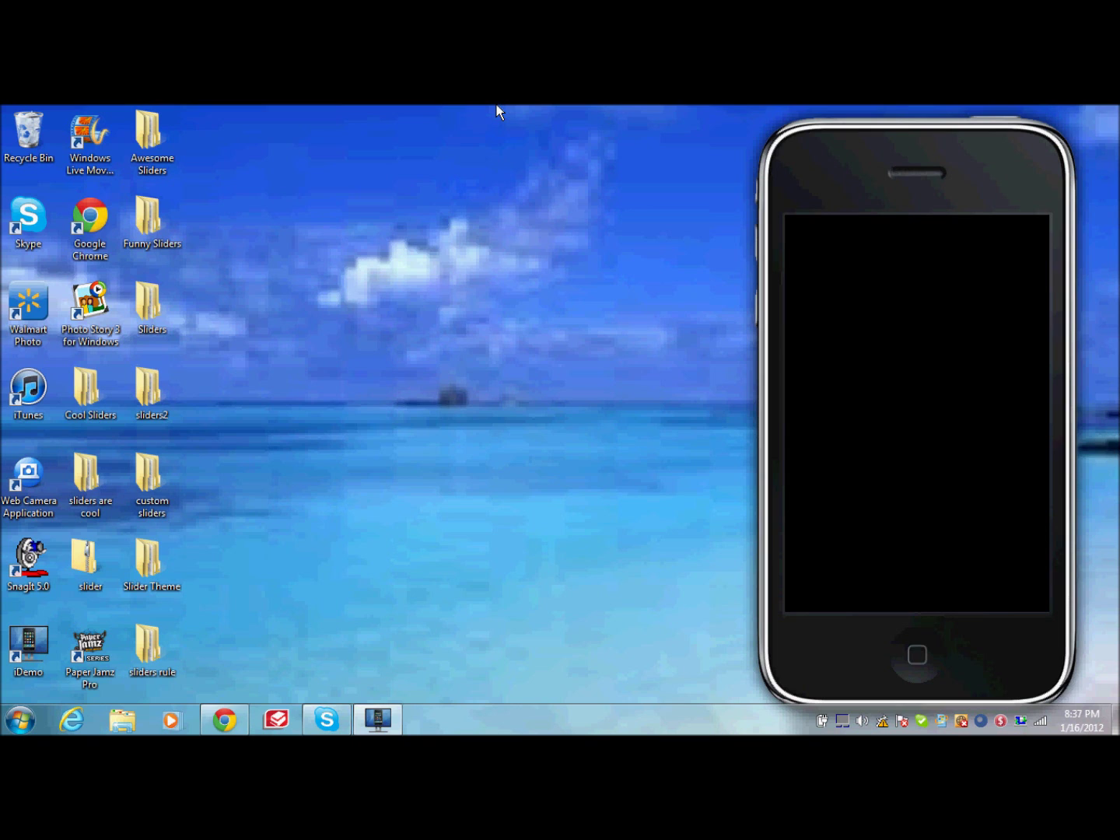
Step: Wake the simulated iPhone, bring up the slider.zip download page, then return to the desktop
left_click(890, 472)
left_click_drag(324, 370, 357, 411)
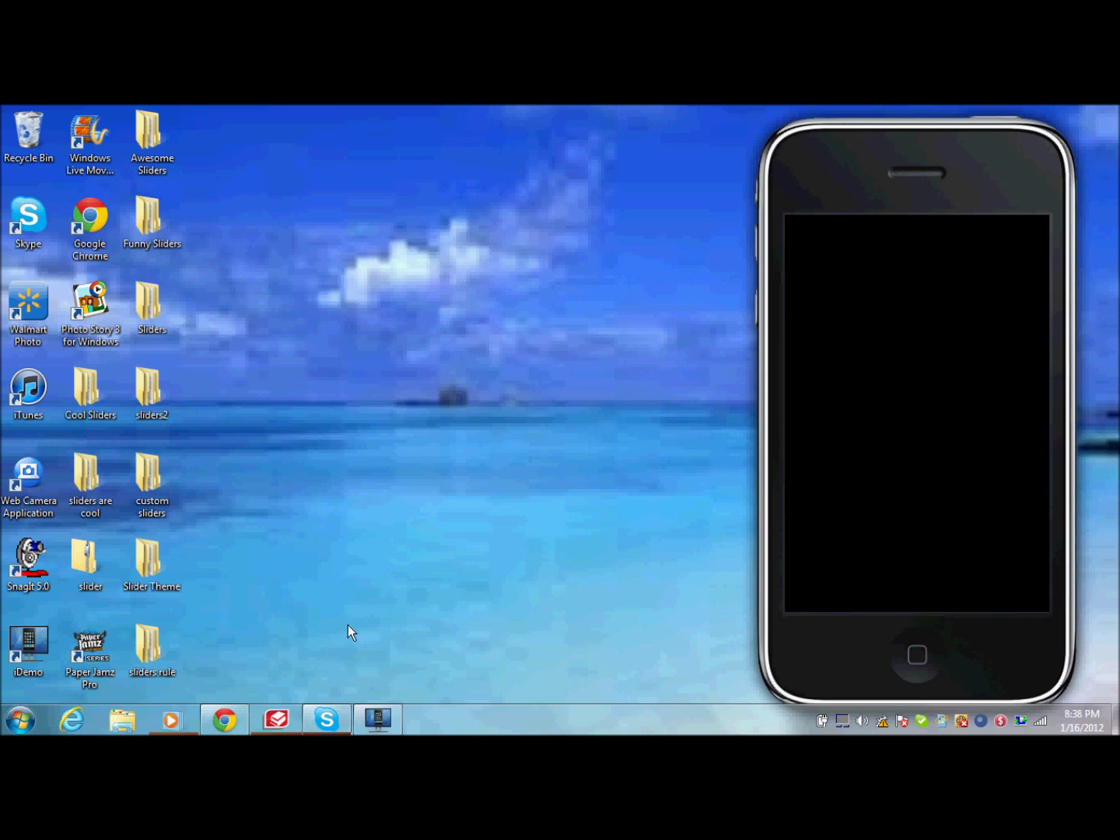
left_click(225, 718)
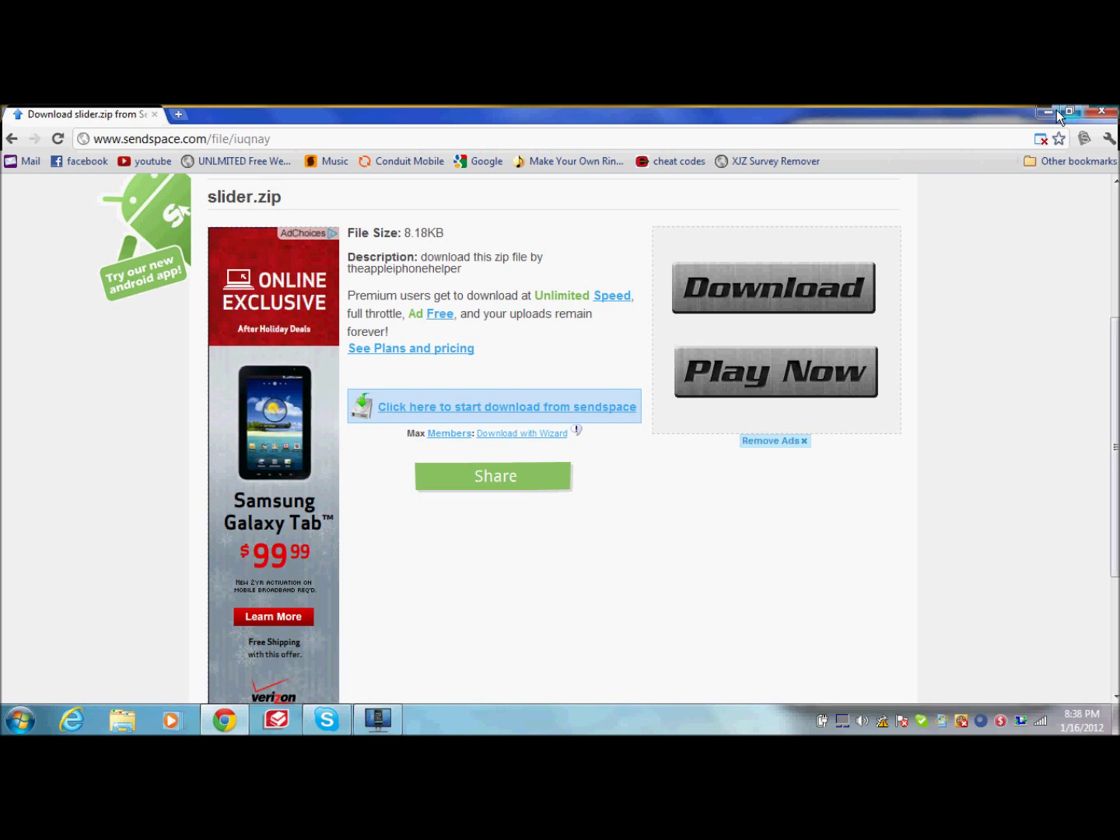
key("super+d")
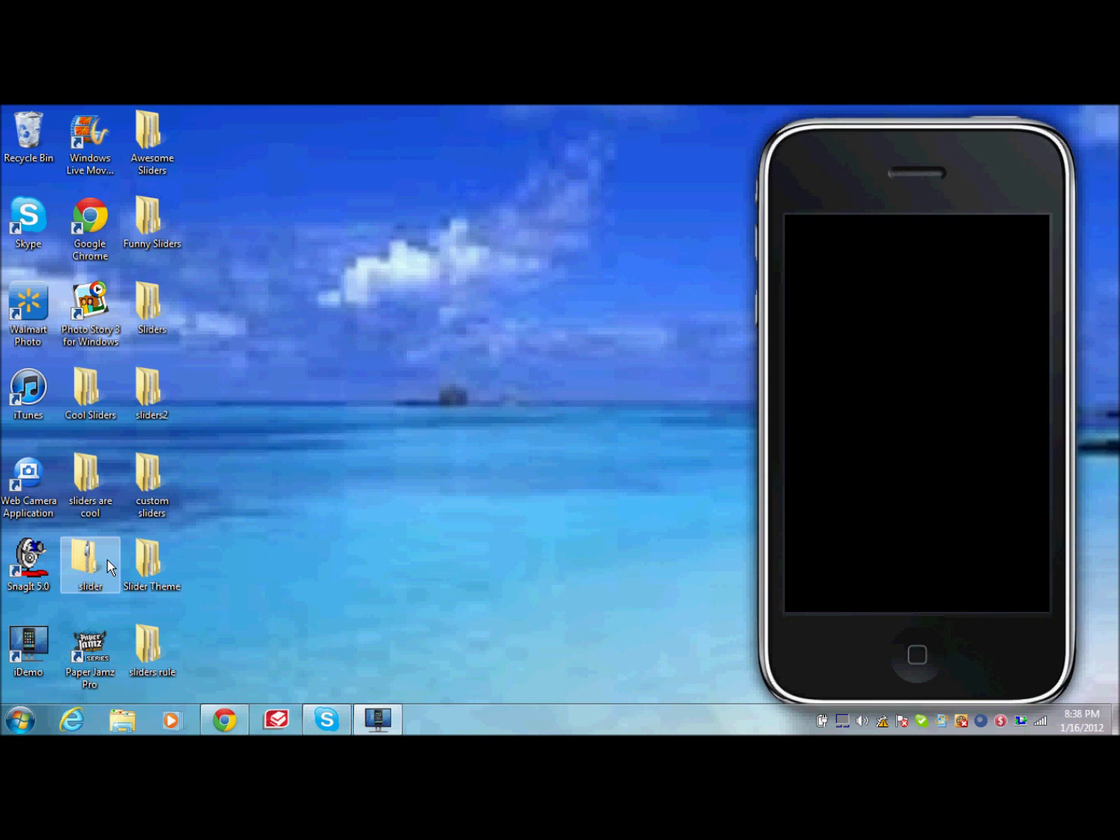
Step: Copy the Purple Sliders folder from the zipped slider folder and close that window
left_click_drag(89, 562, 115, 564)
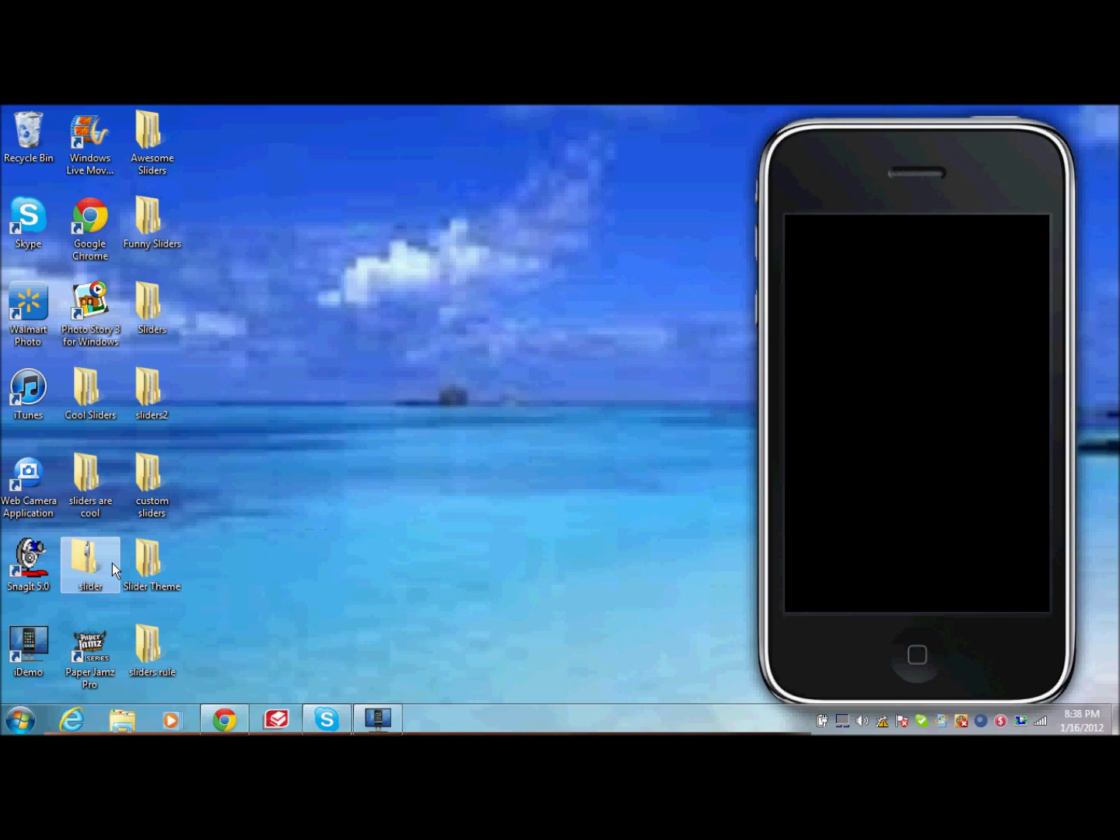
right_click(96, 562)
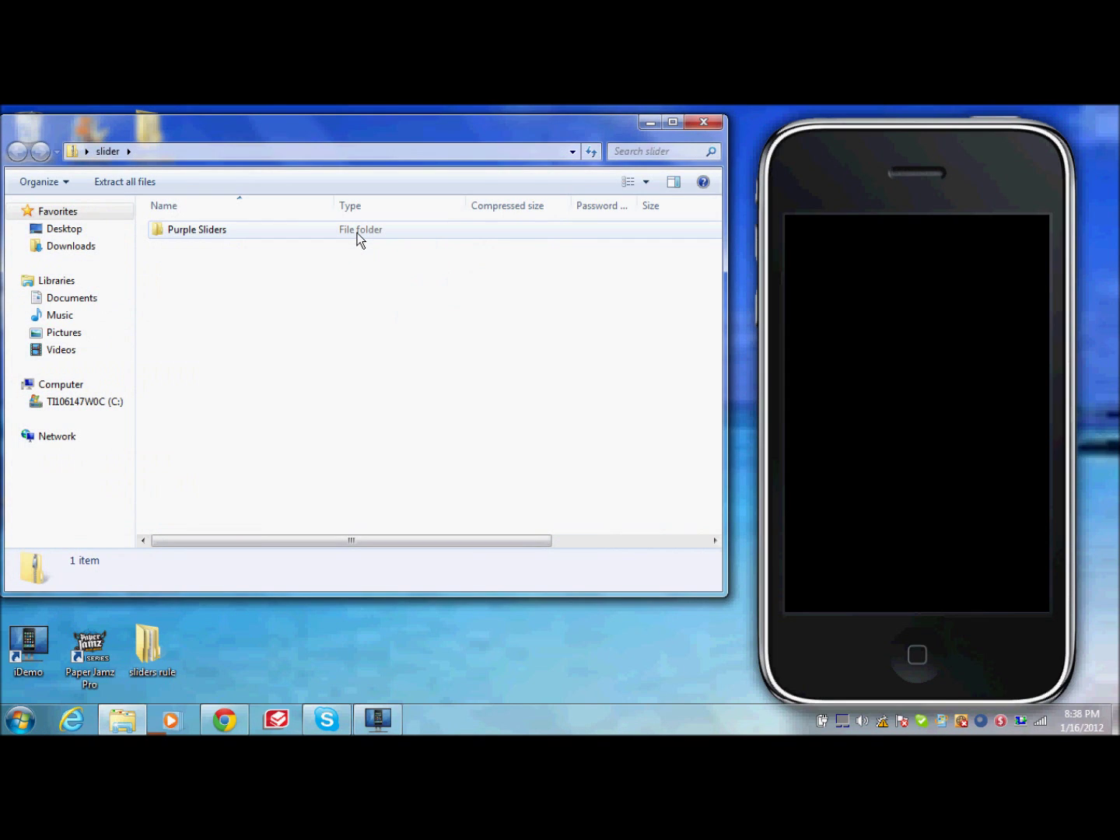
right_click(357, 233)
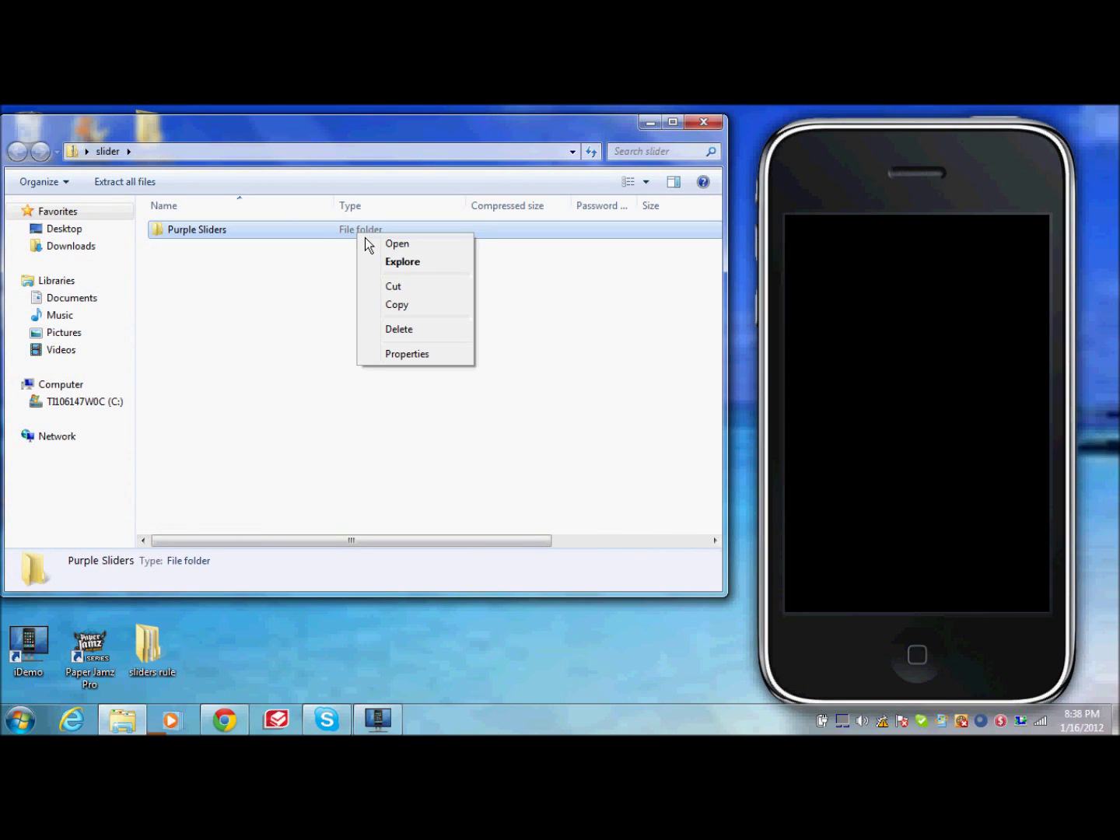
left_click(398, 305)
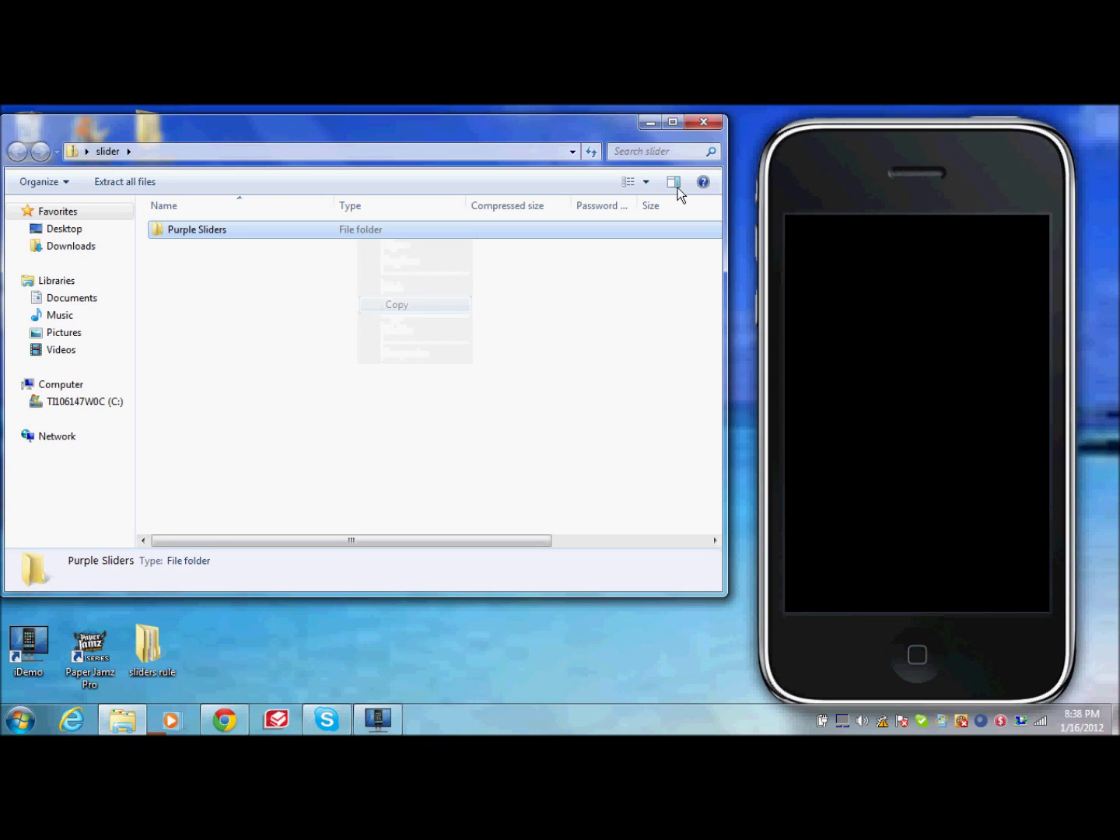
left_click(705, 122)
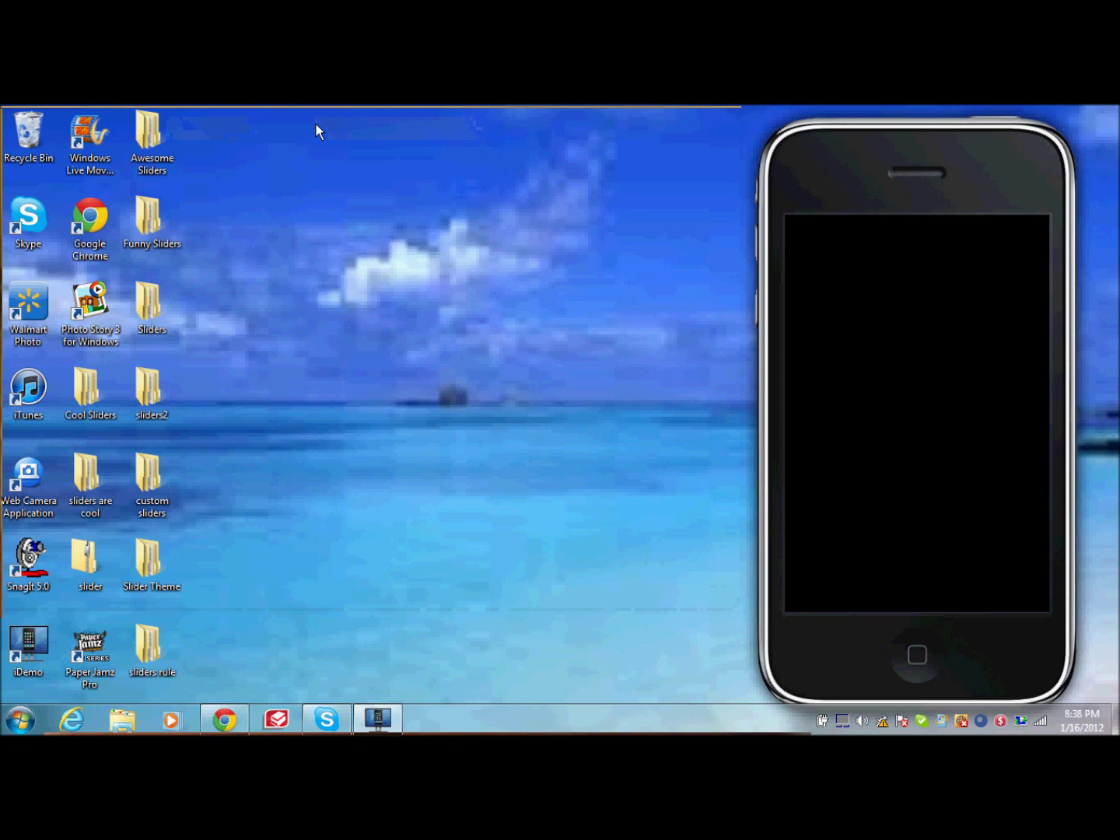
Step: Paste the Purple Sliders folder onto the desktop and move it to the bottom row
right_click(257, 174)
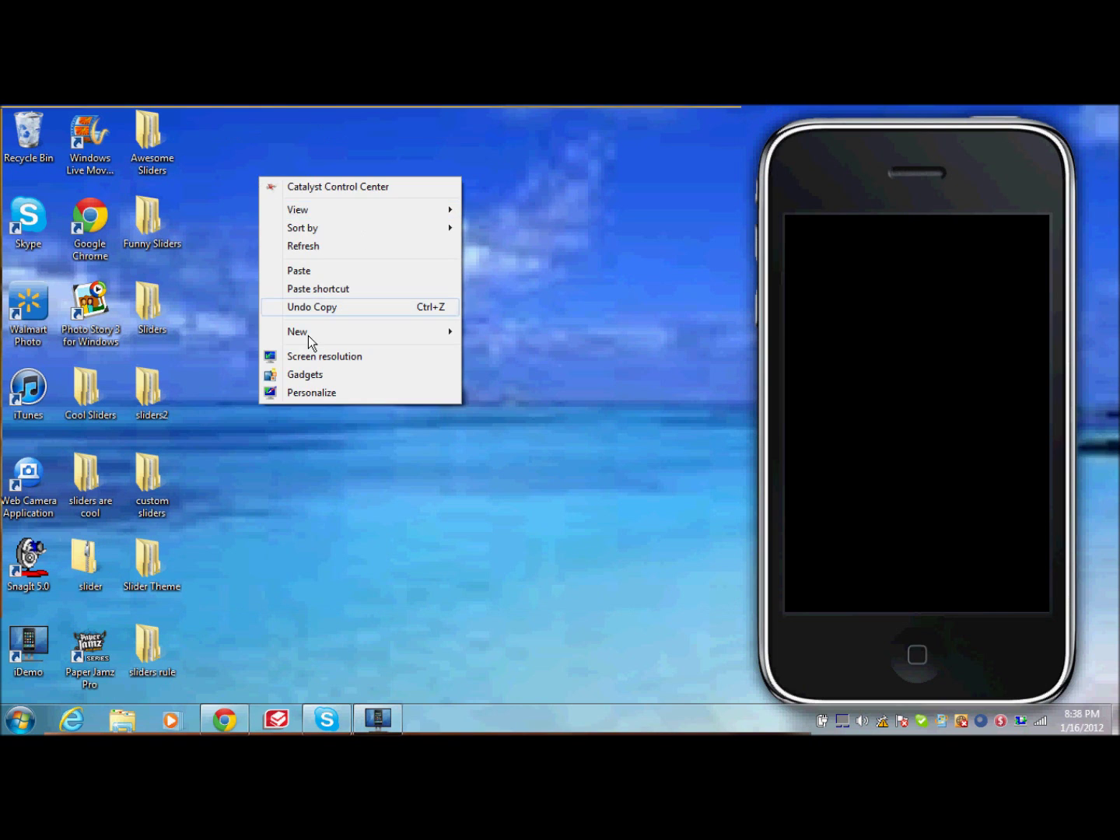
left_click(315, 272)
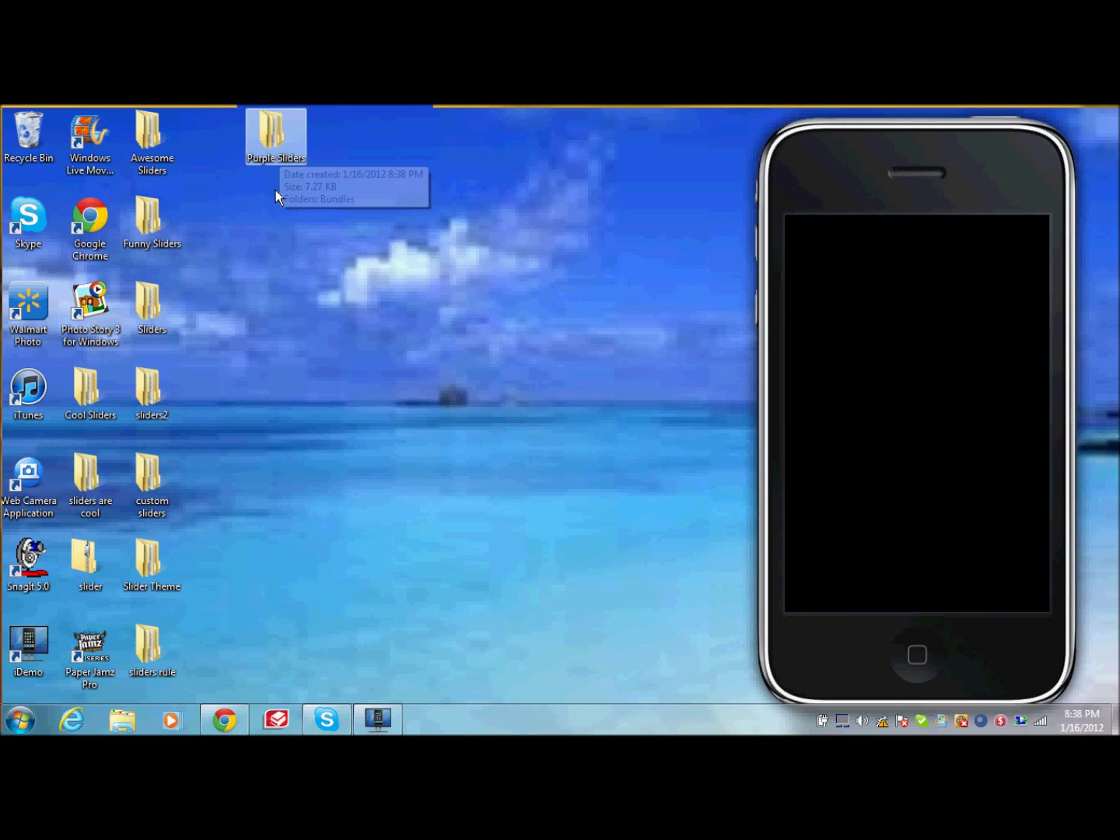
left_click_drag(276, 148, 247, 611)
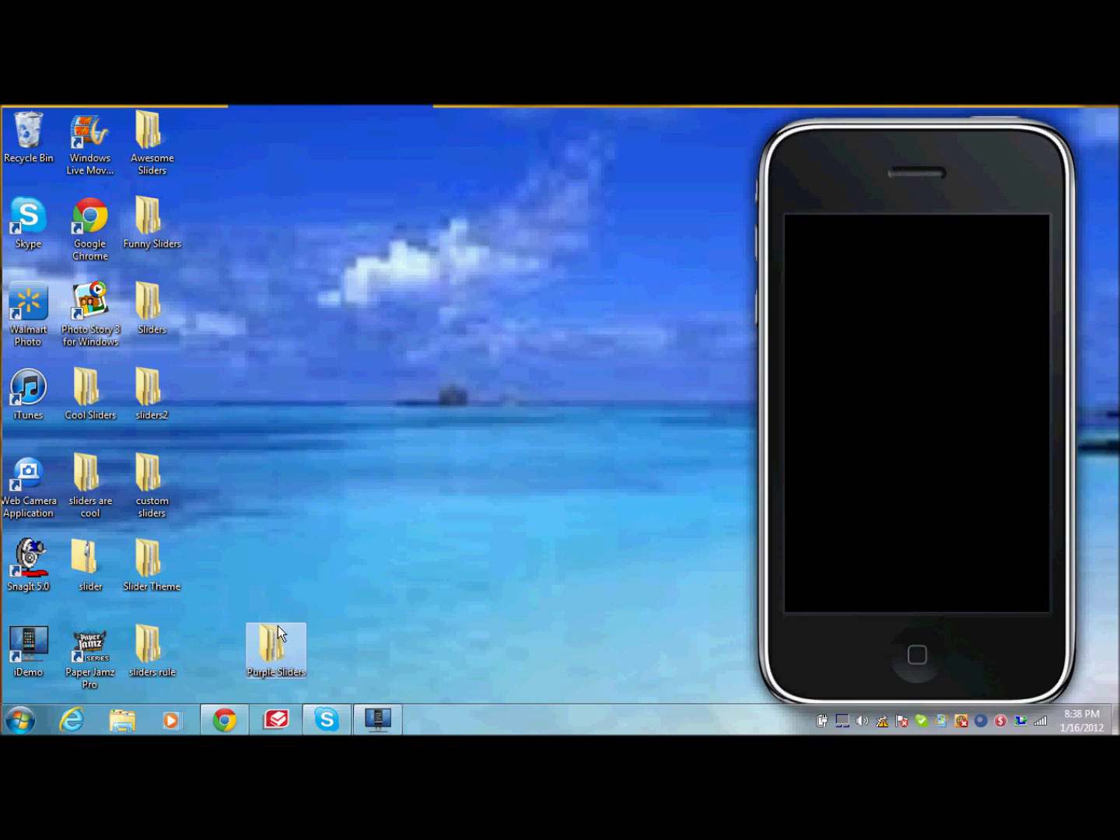
Step: Rename the pasted folder to sliderz2.0, declining the merge, and place it beside Slider Theme
right_click(278, 632)
left_click(325, 603)
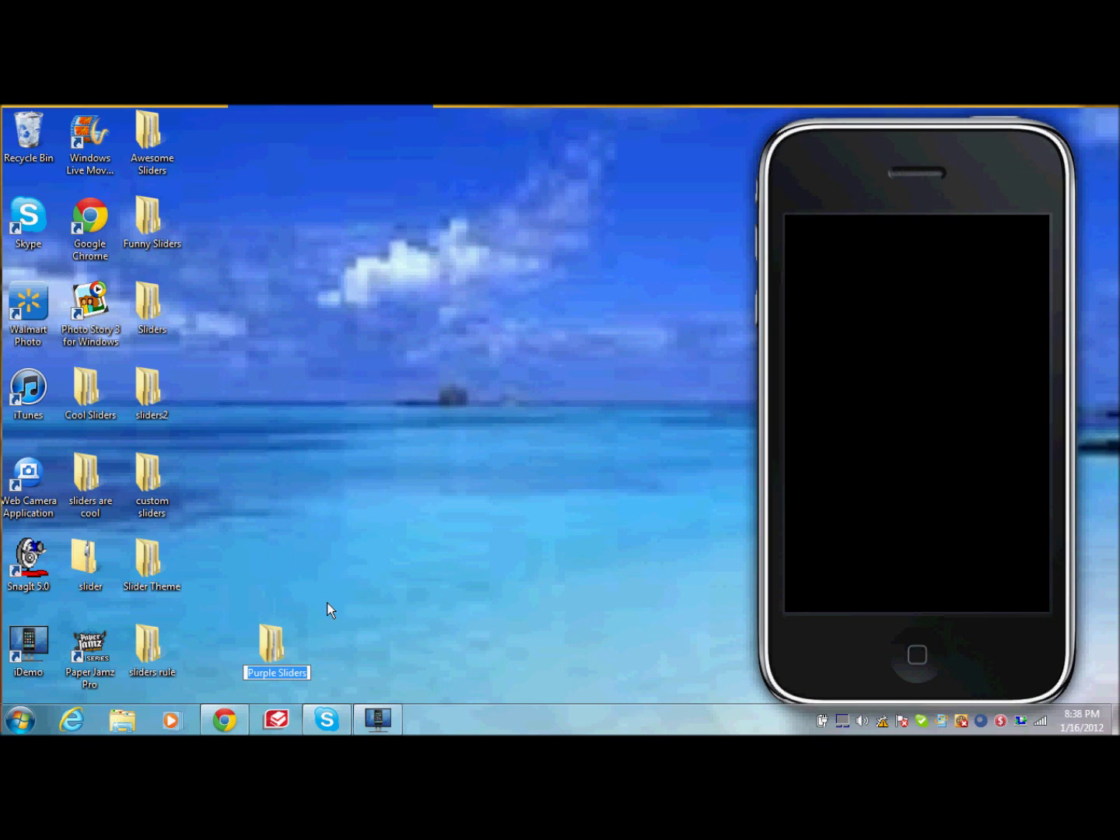
key("BackSpace")
type("sl")
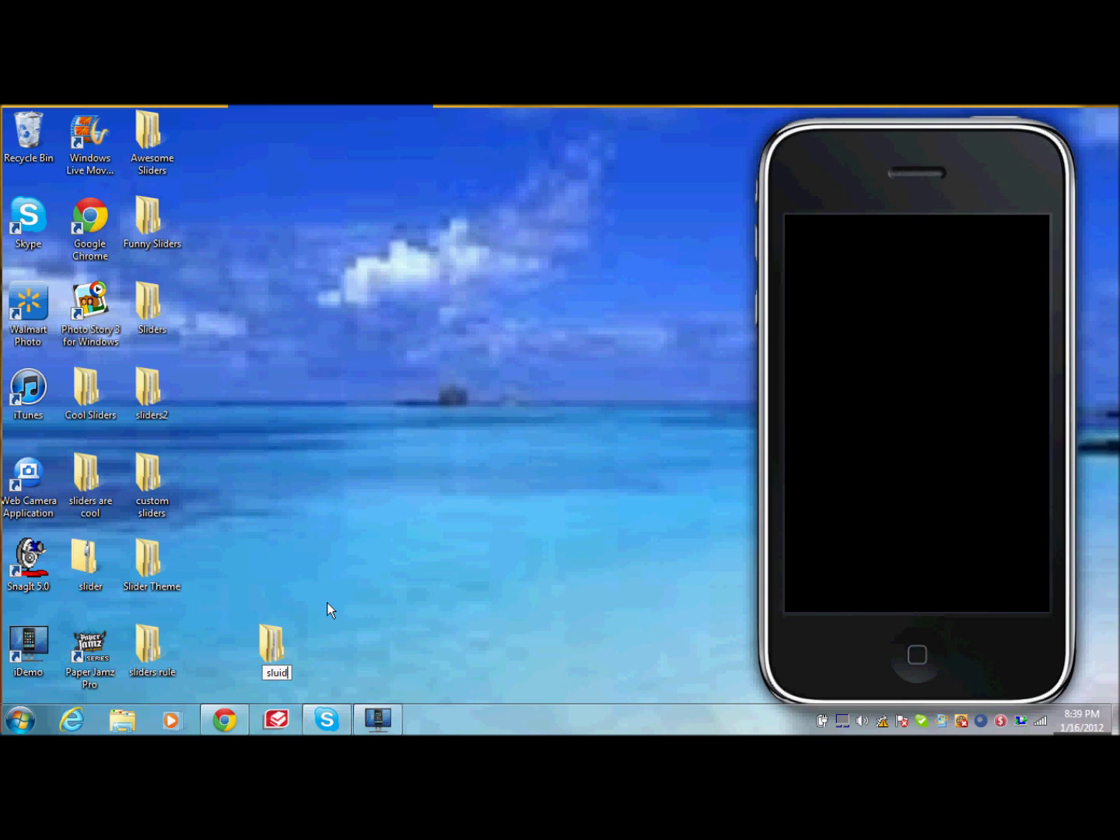
type("ider")
key("BackSpace")
key("BackSpace")
key("BackSpace")
key("BackSpace")
key("BackSpace")
key("BackSpace")
type("sliders2")
key("Return")
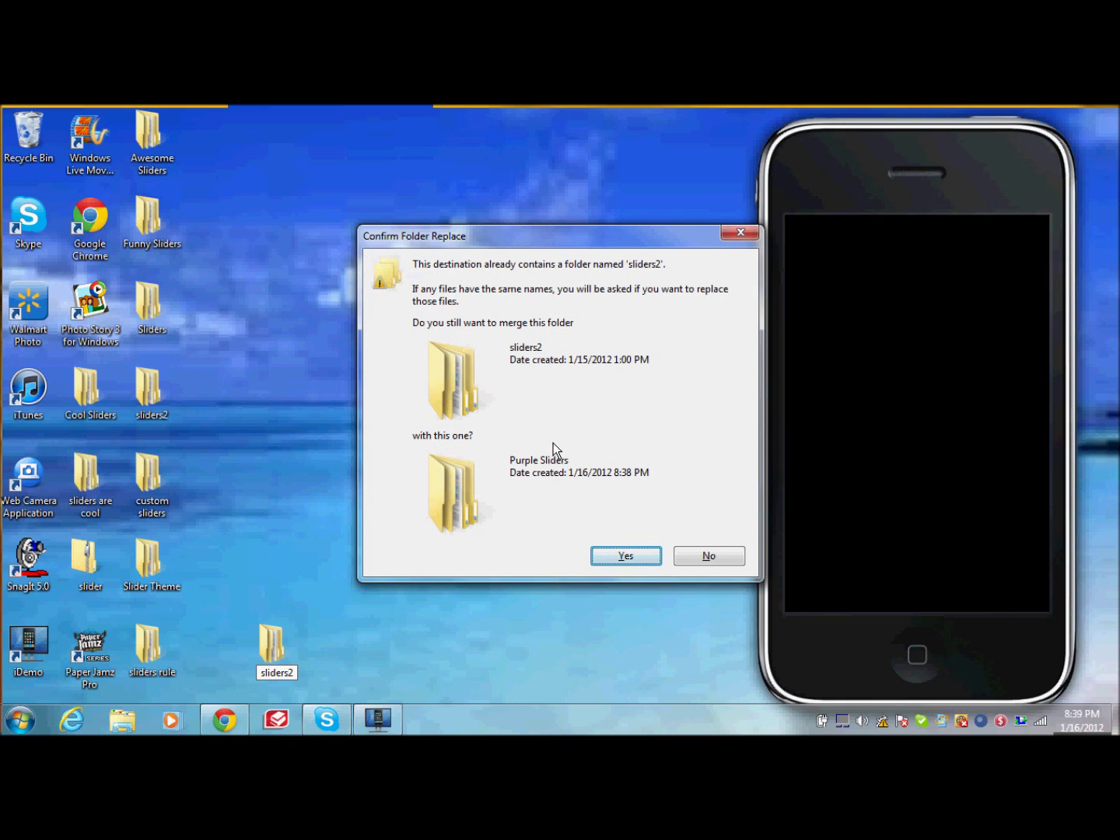
key("Escape")
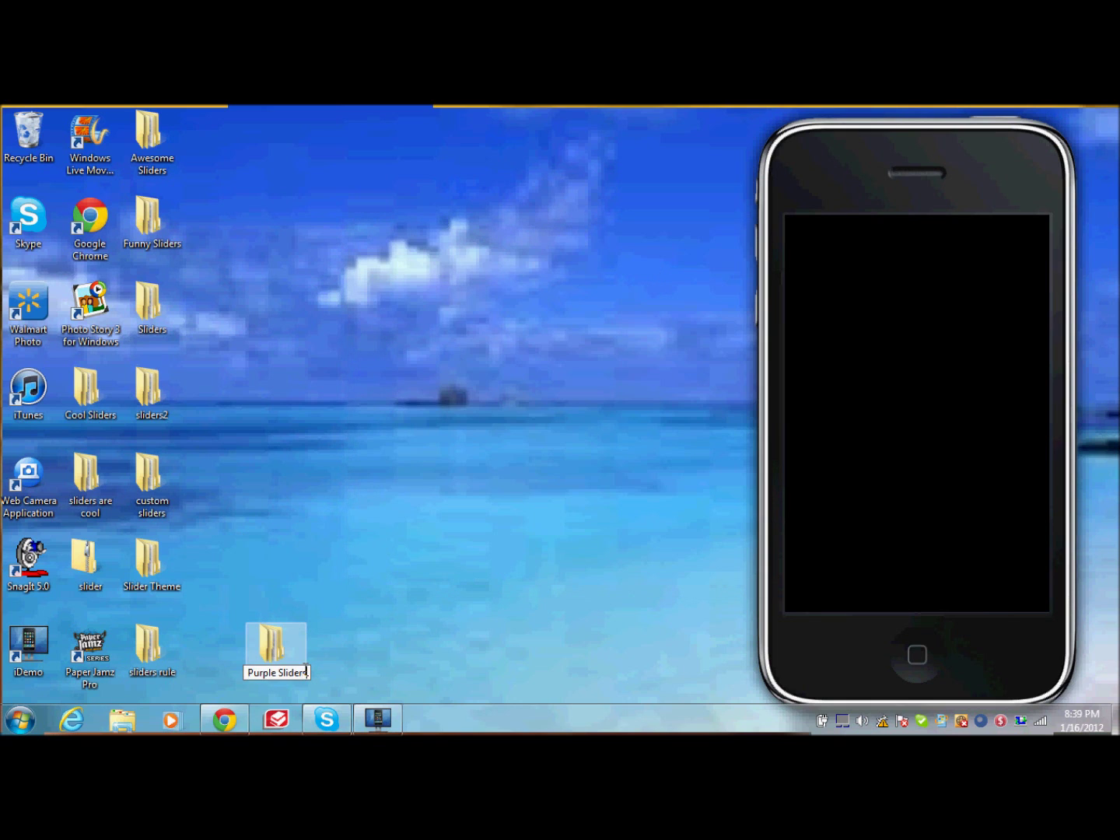
type("slidrza")
key("BackSpace")
key("BackSpace")
key("BackSpace")
type("erz2.0")
key("Return")
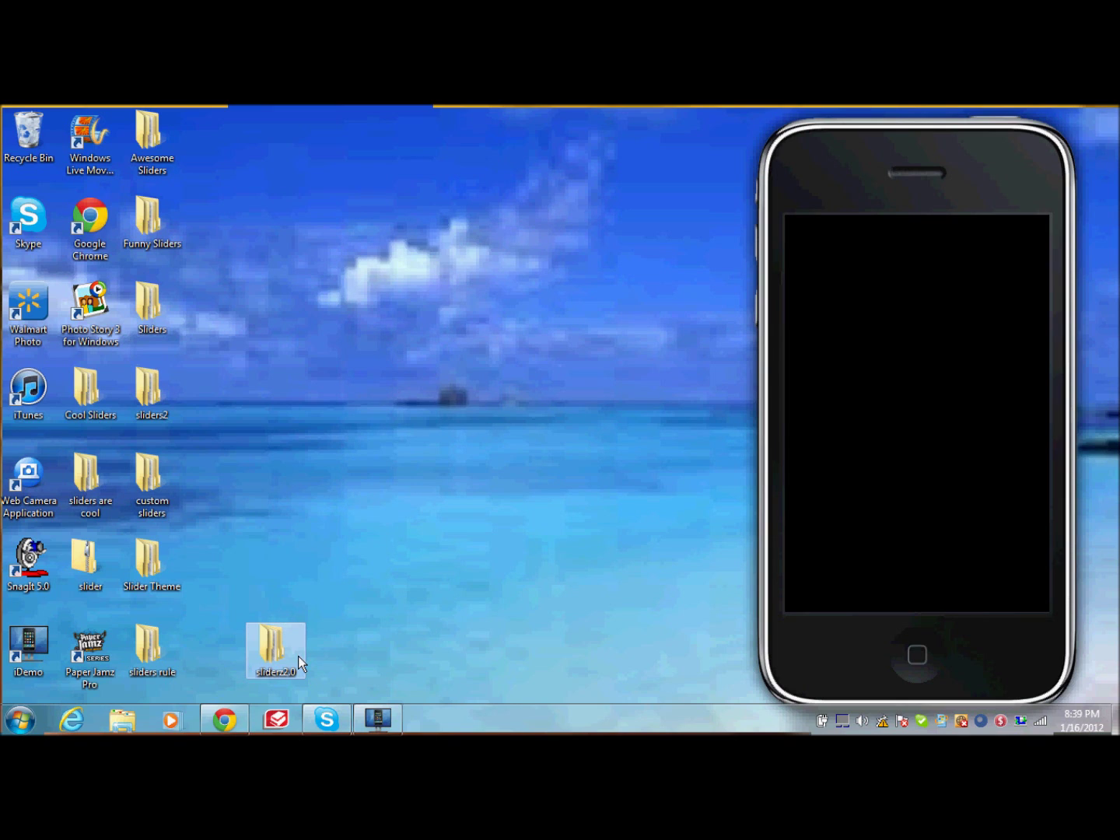
left_click_drag(297, 656, 280, 570)
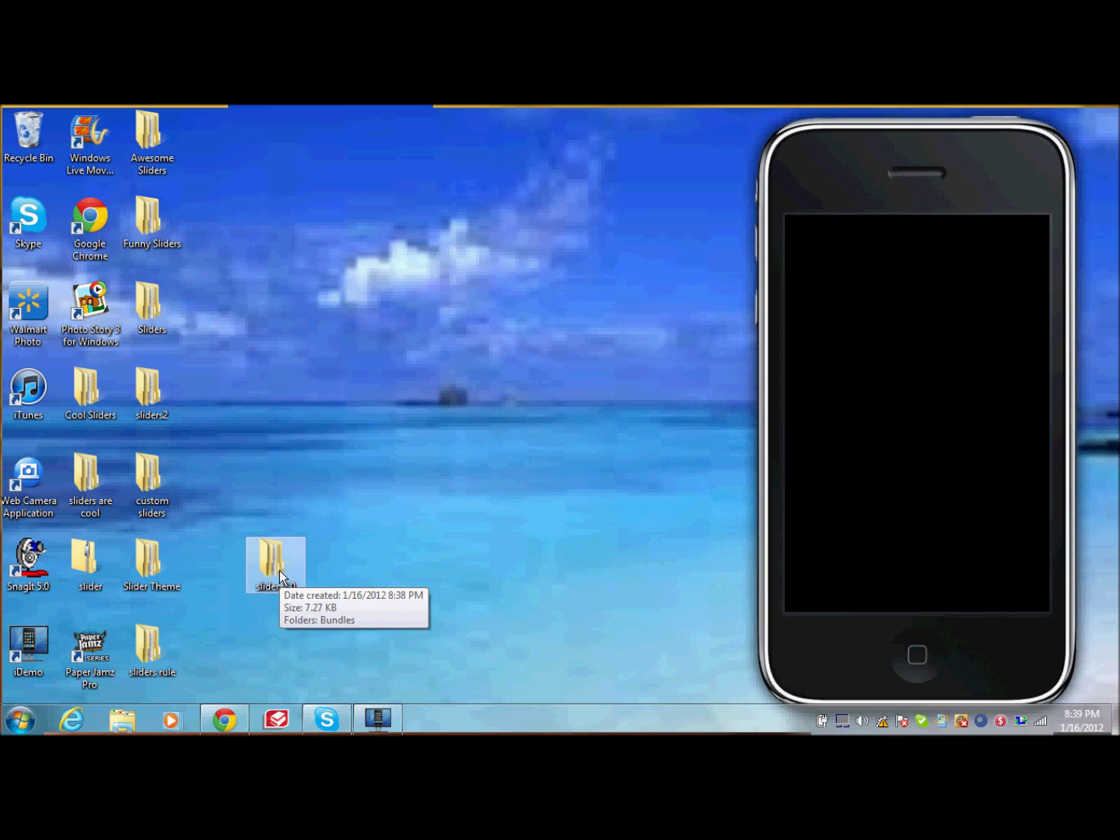
Step: Open sliderz2.0 > Bundles > com.apple.TelephonyUI and view the bottombarknobgray image
double_click(279, 571)
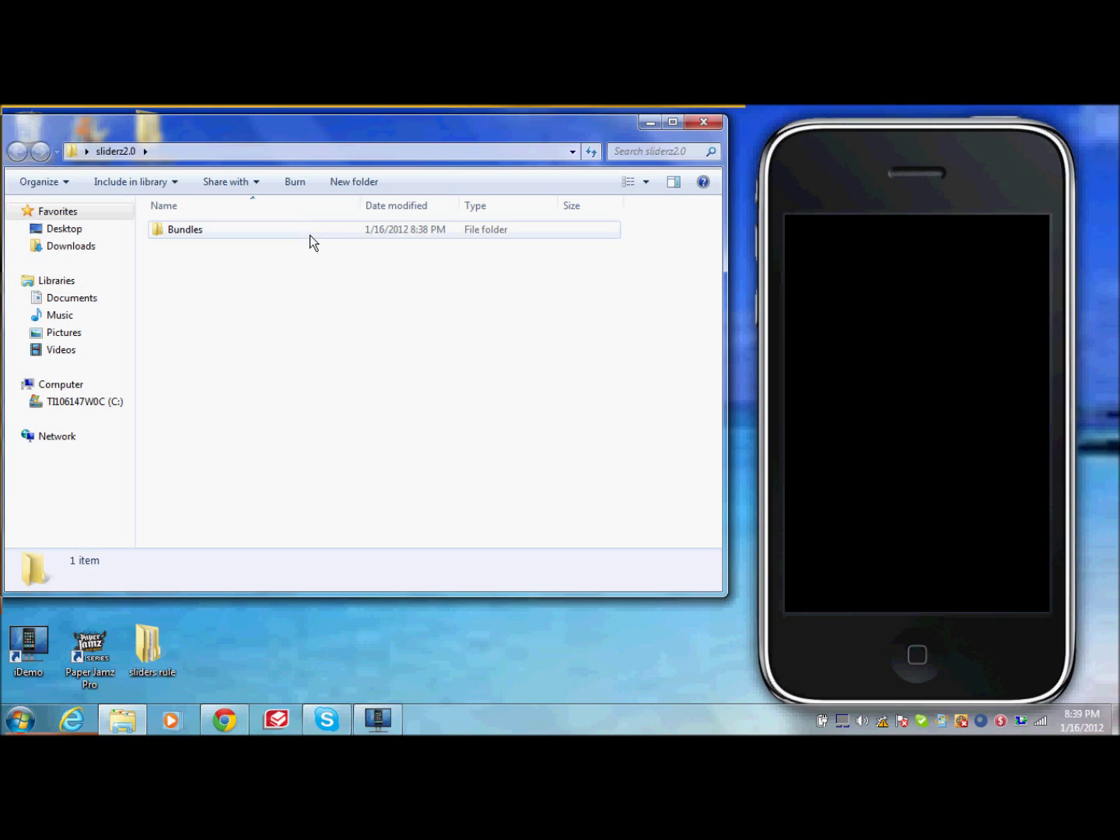
double_click(309, 235)
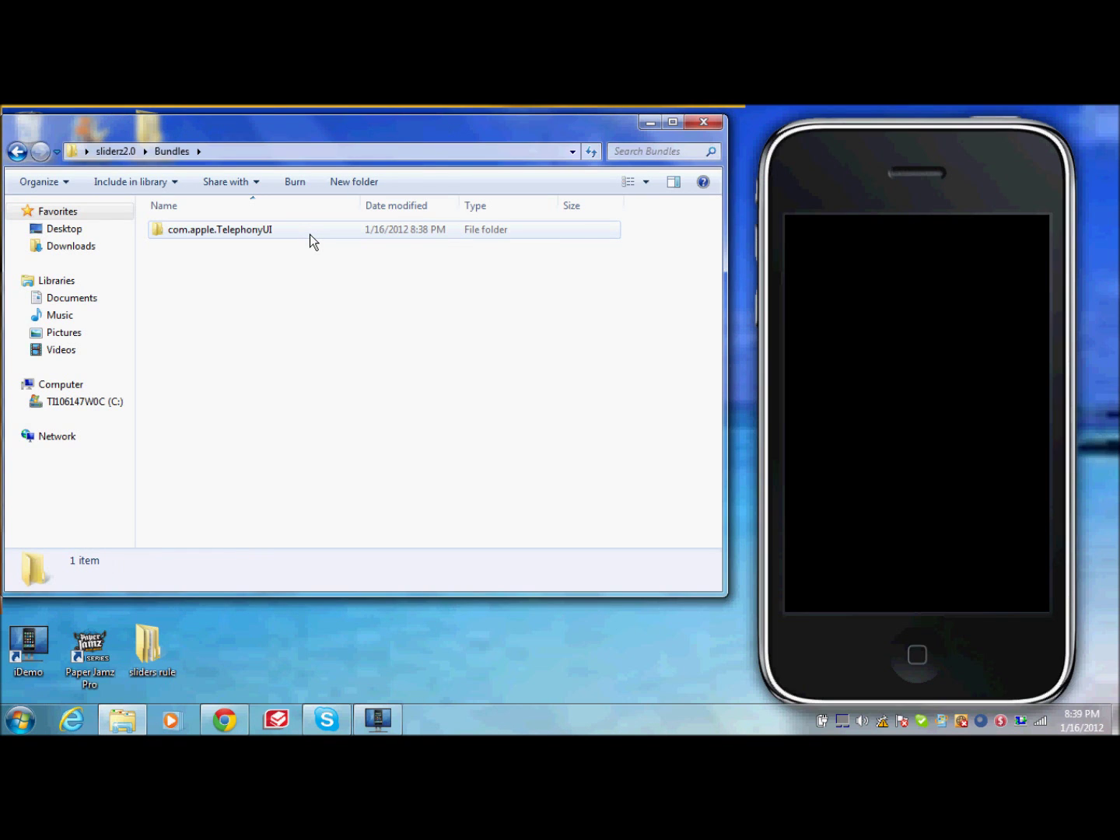
double_click(309, 234)
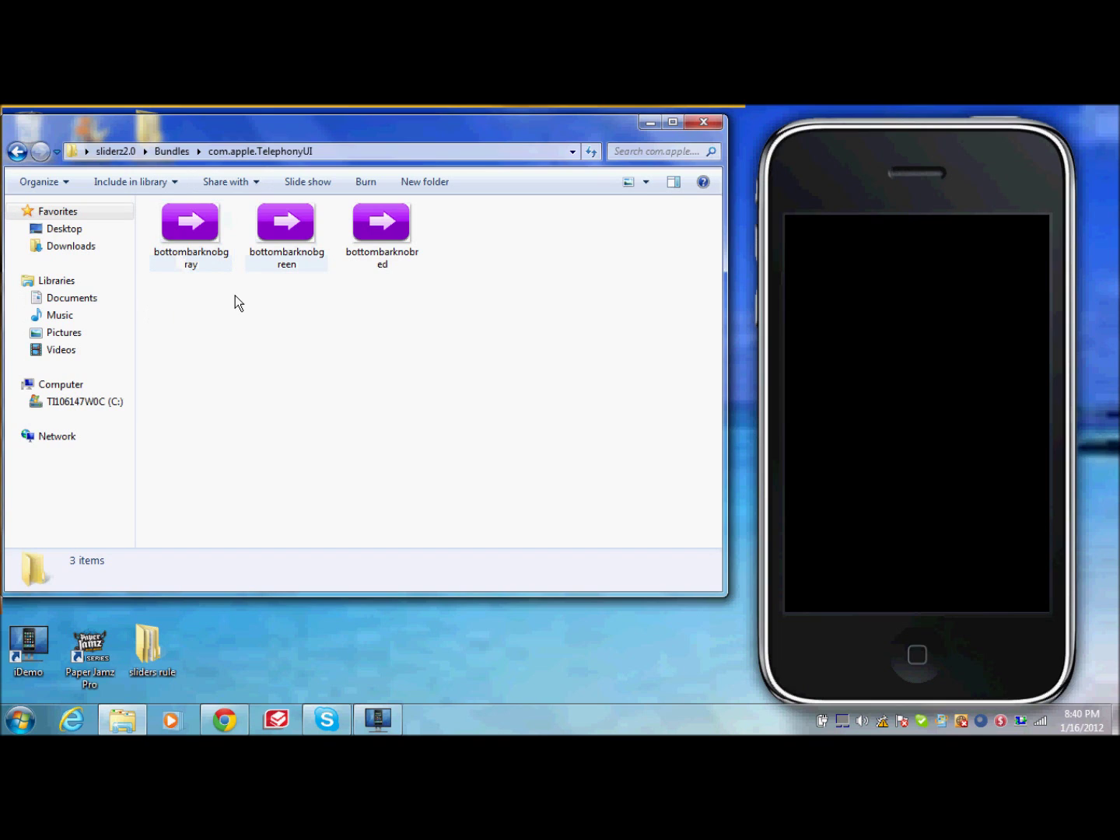
left_click(200, 269)
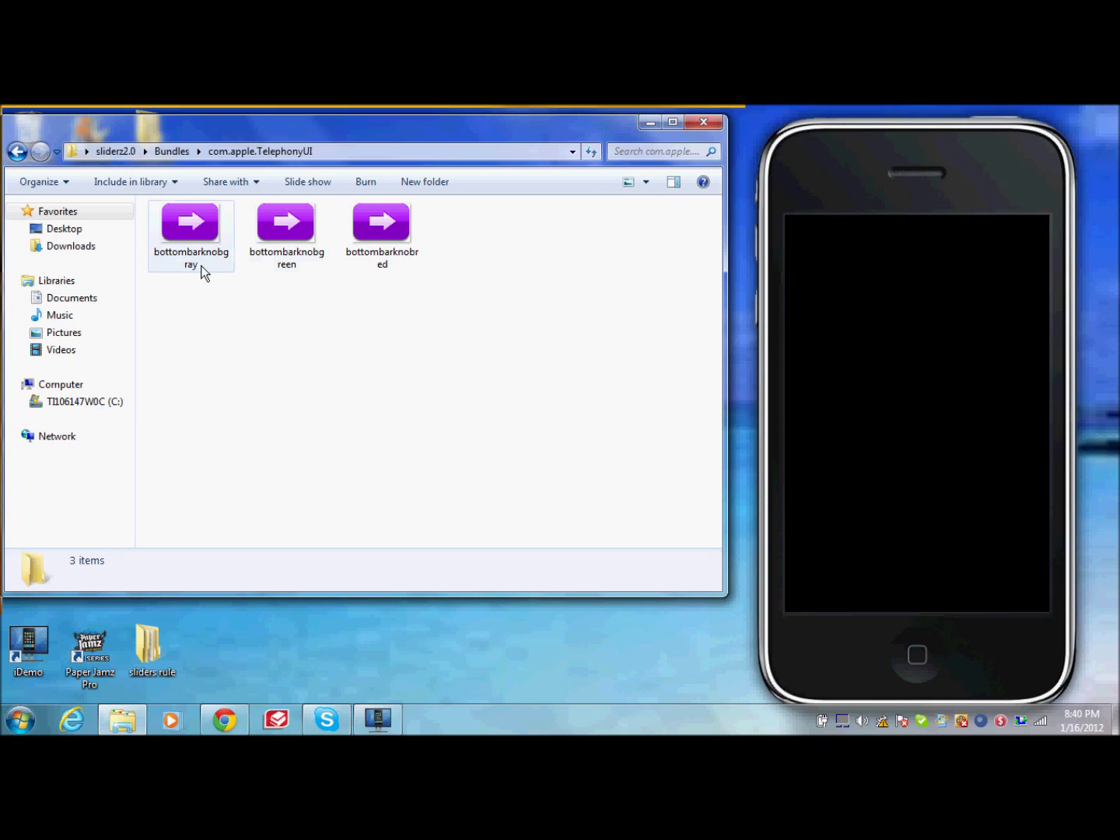
left_click(379, 248)
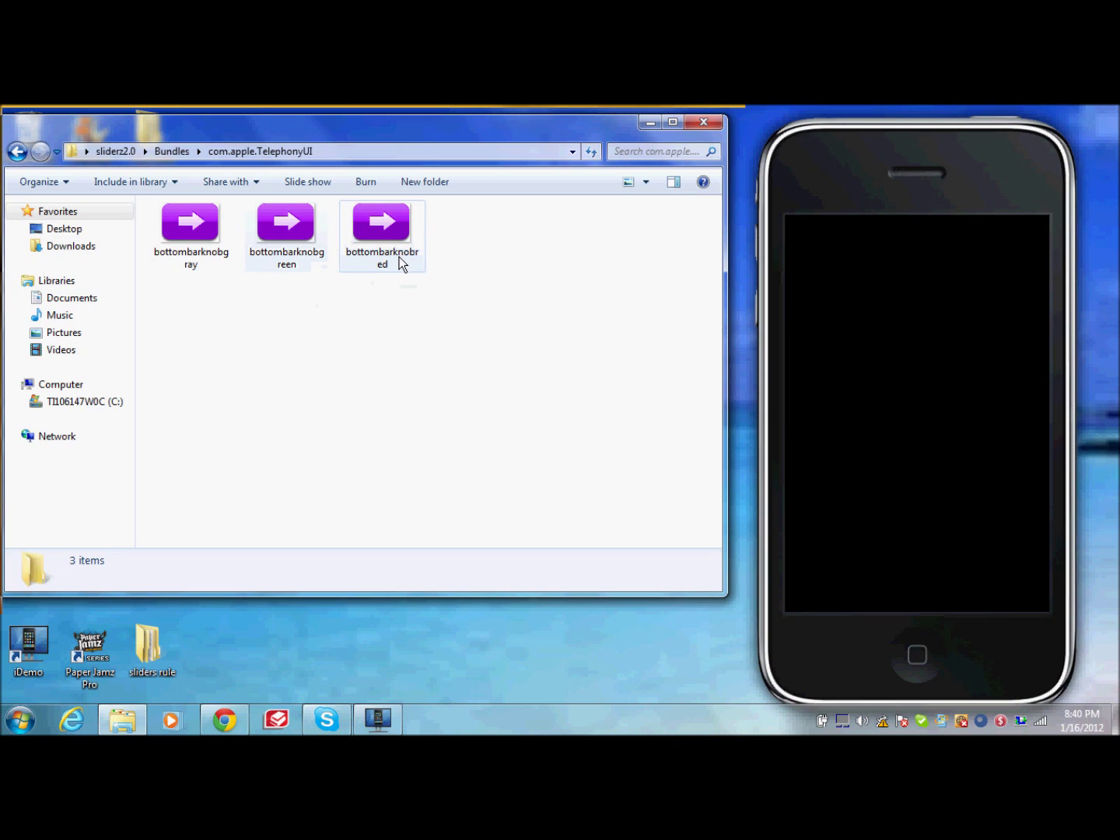
left_click(190, 242)
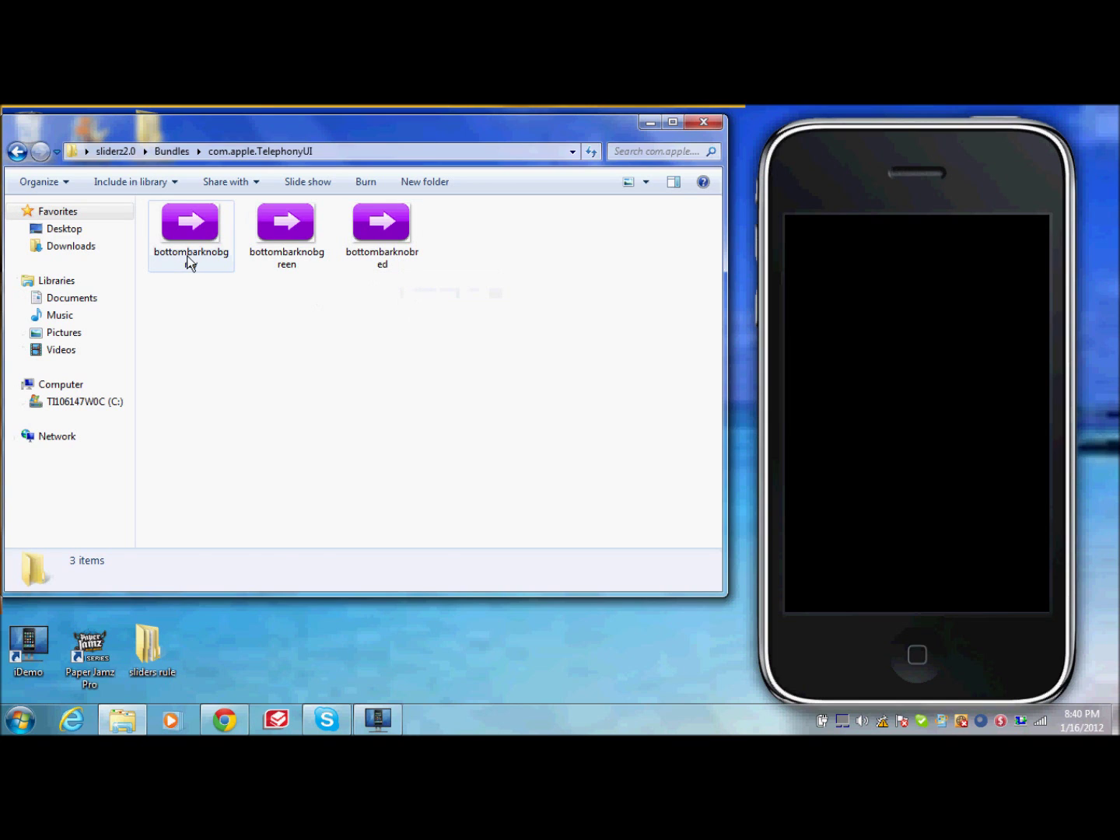
double_click(189, 261)
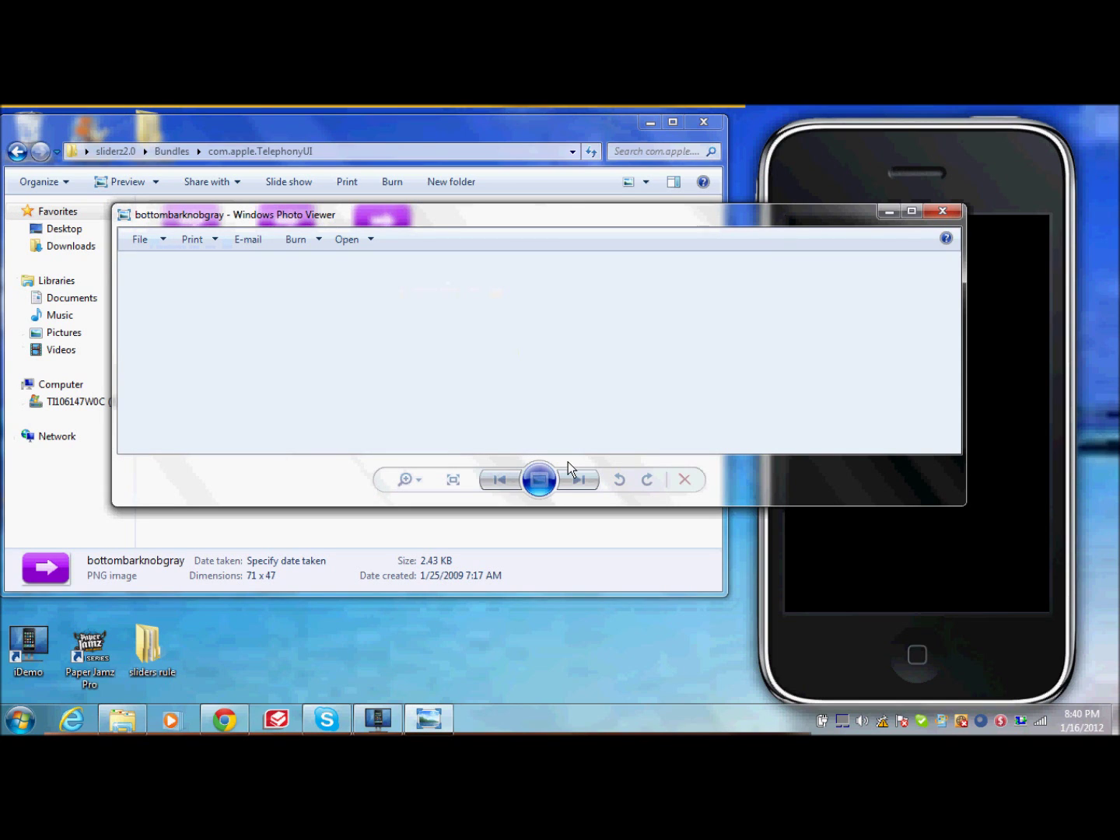
Step: Open bottombarknobgray in Paint at 800% zoom, minimize Paint and close Photo Viewer
right_click(545, 361)
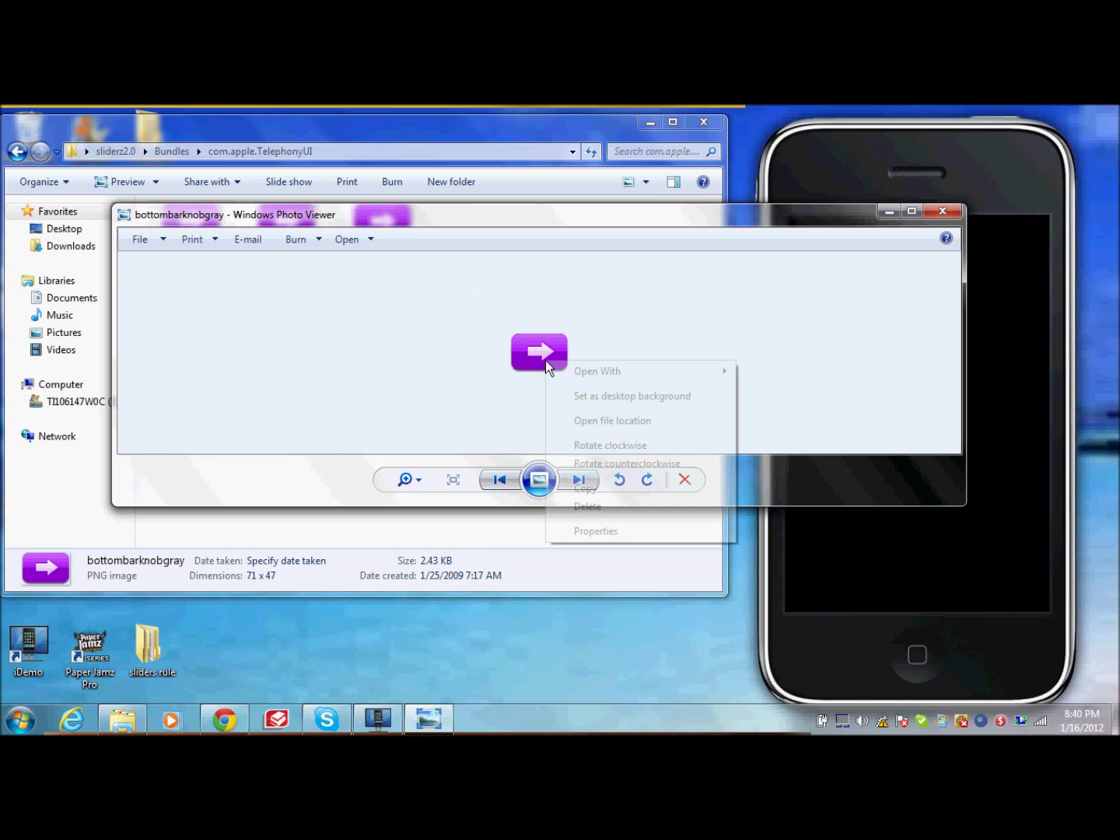
mouse_move(607, 371)
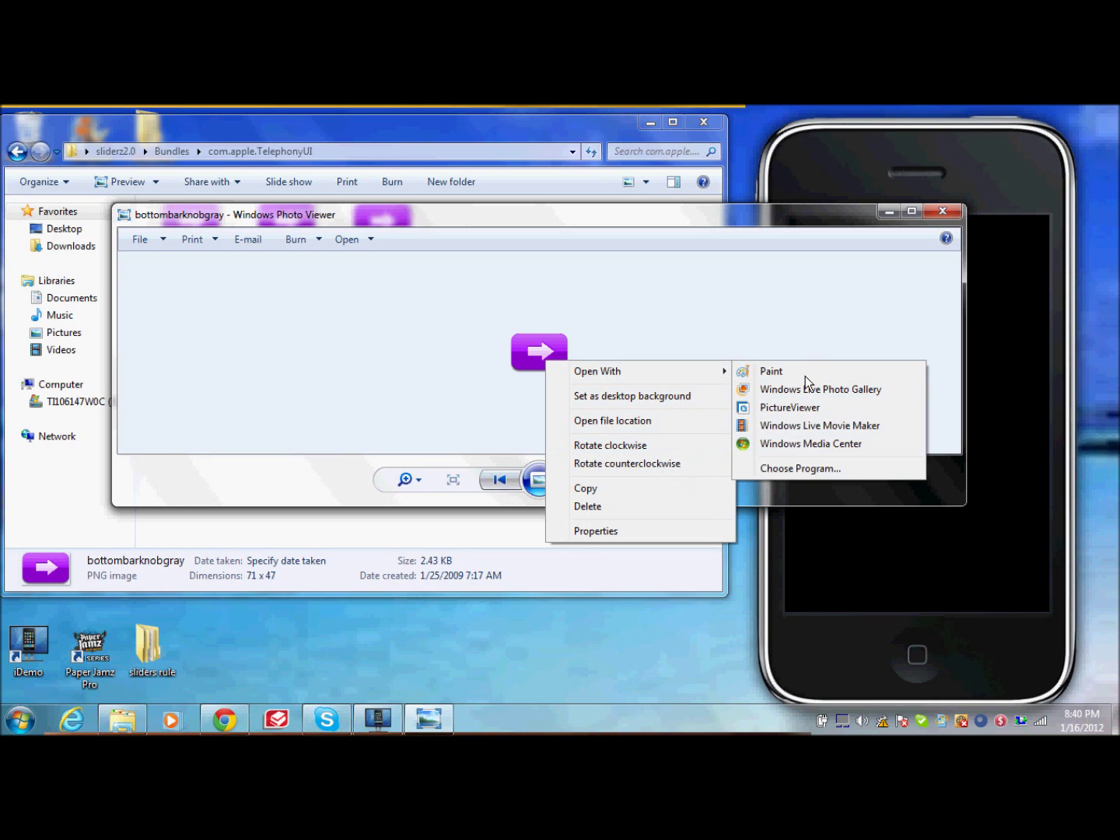
left_click(801, 372)
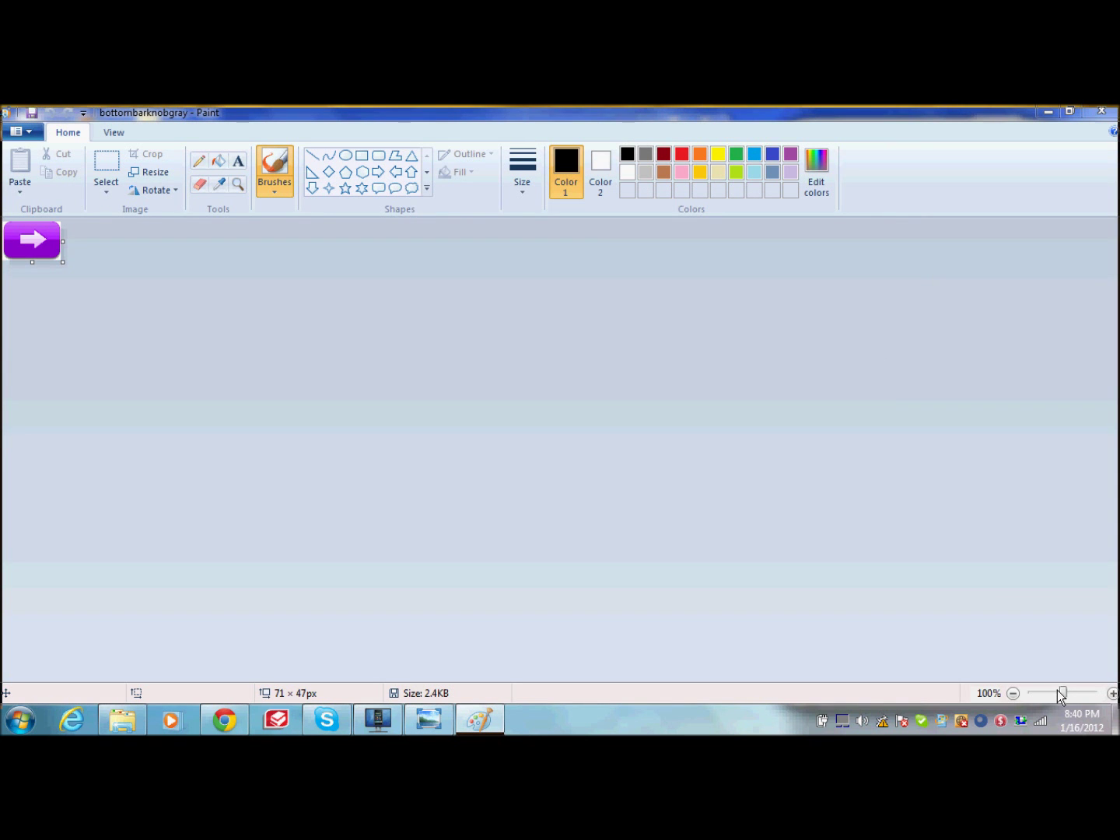
left_click_drag(1062, 692, 1093, 692)
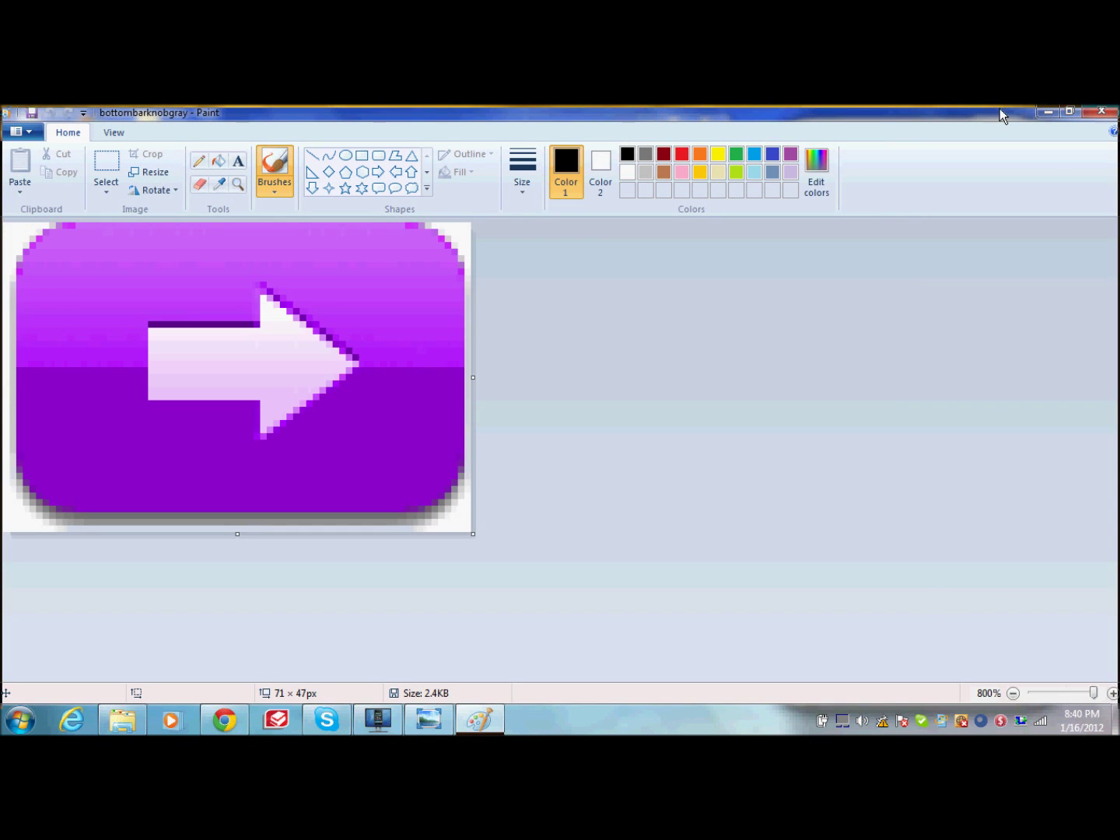
left_click(1045, 112)
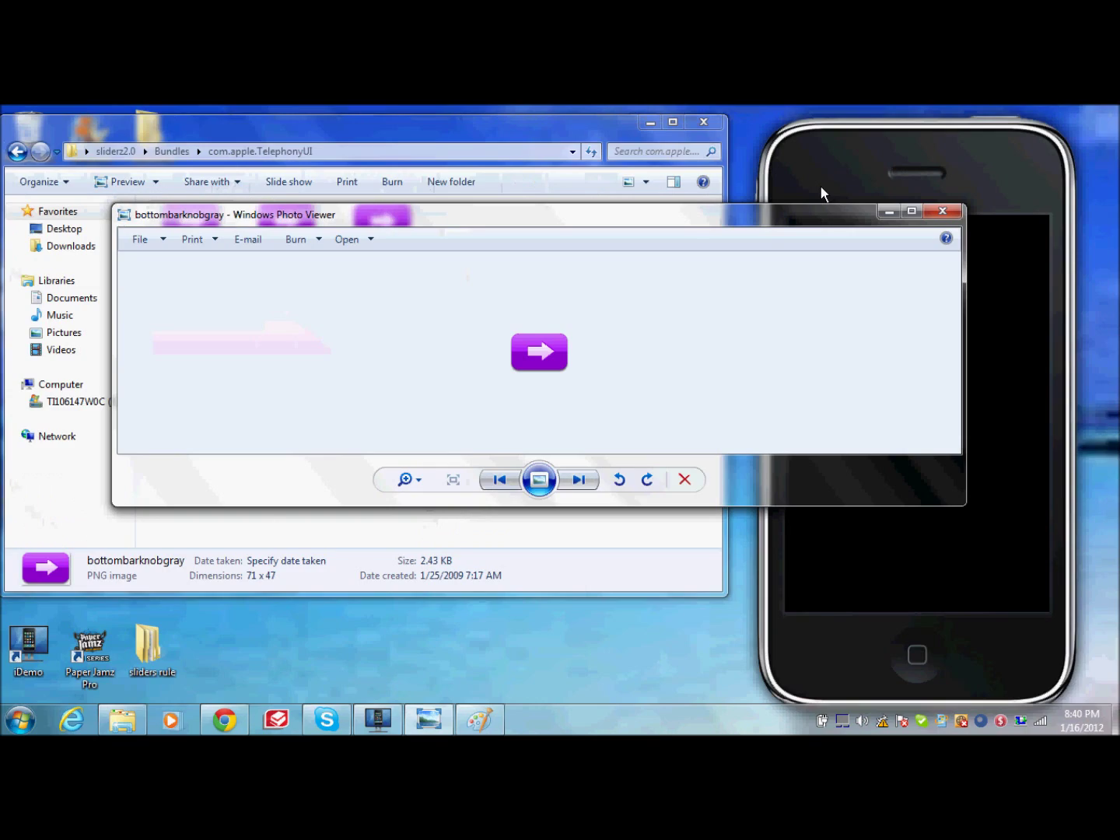
left_click(939, 217)
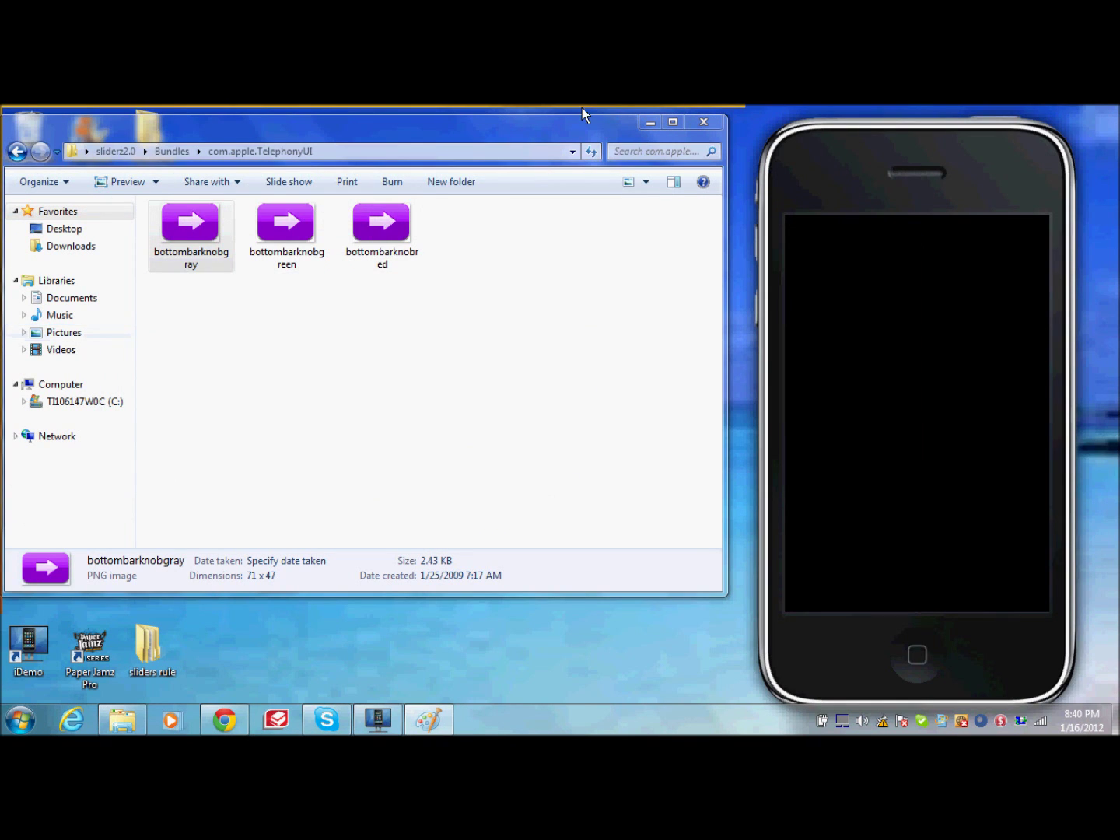
Step: Minimize the folder and browse the user's Pictures library down to the smiley face picture
left_click(649, 122)
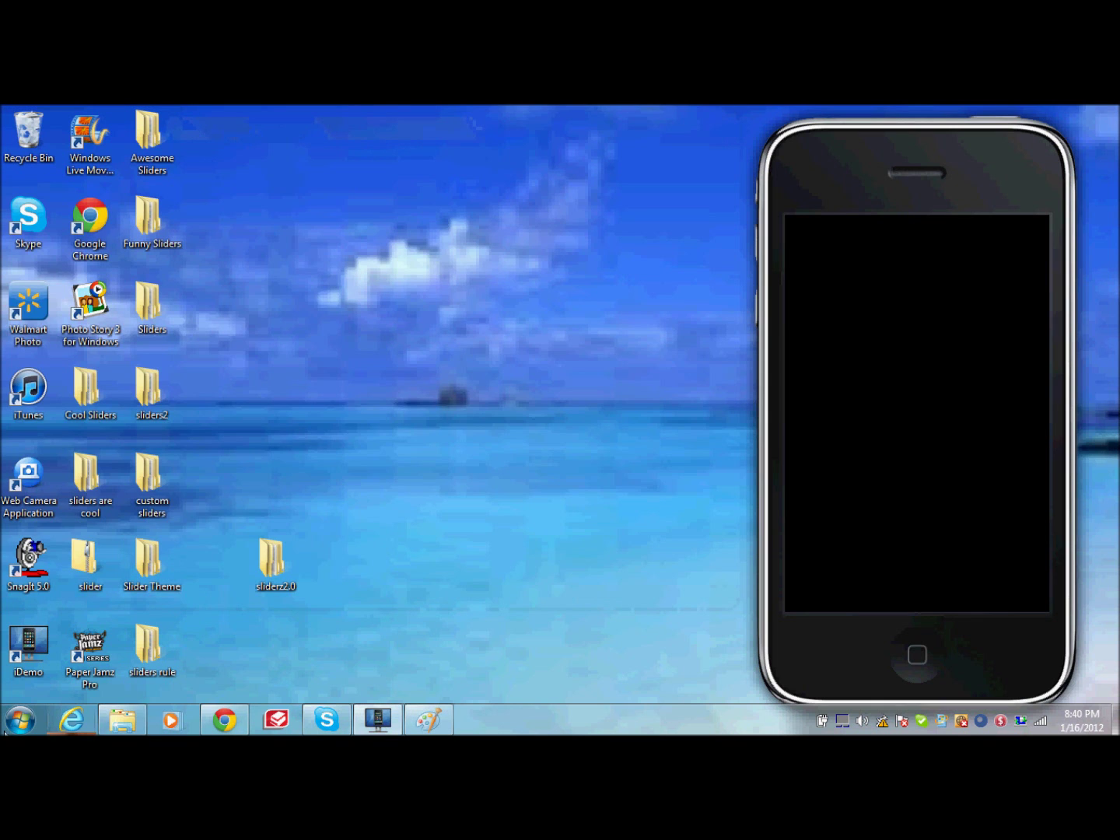
left_click(21, 719)
left_click(238, 336)
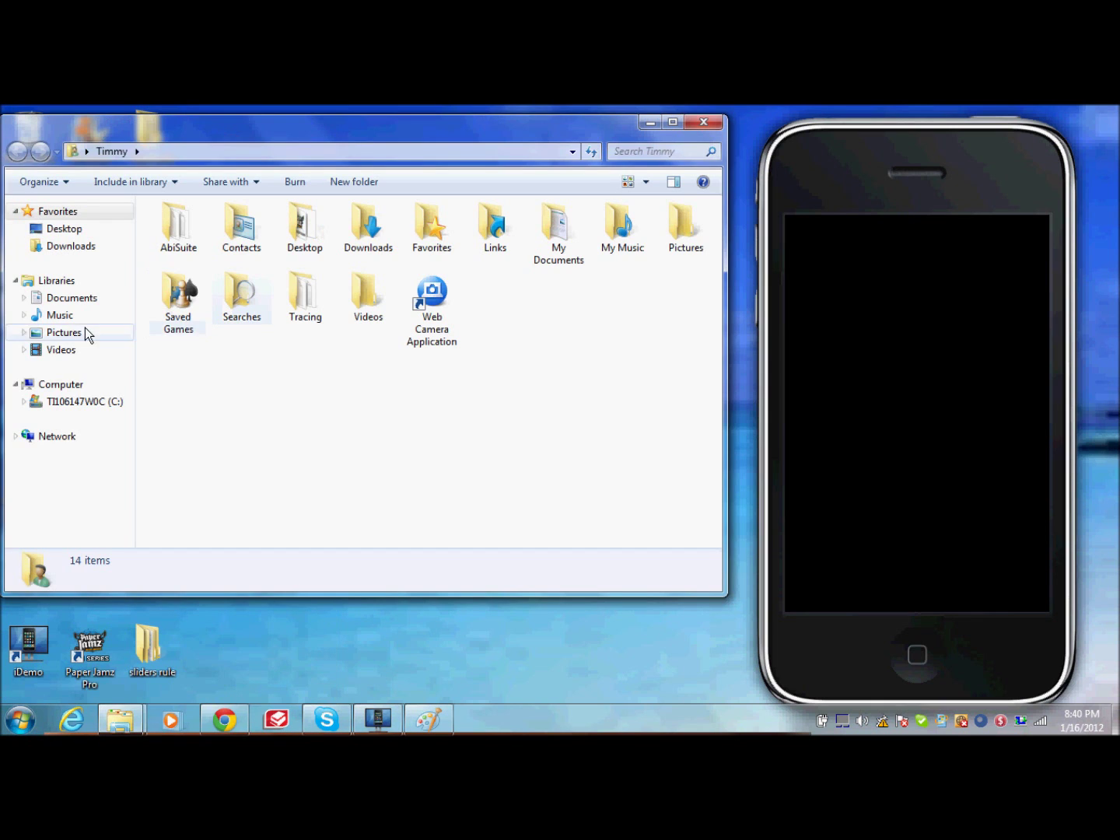
left_click(81, 333)
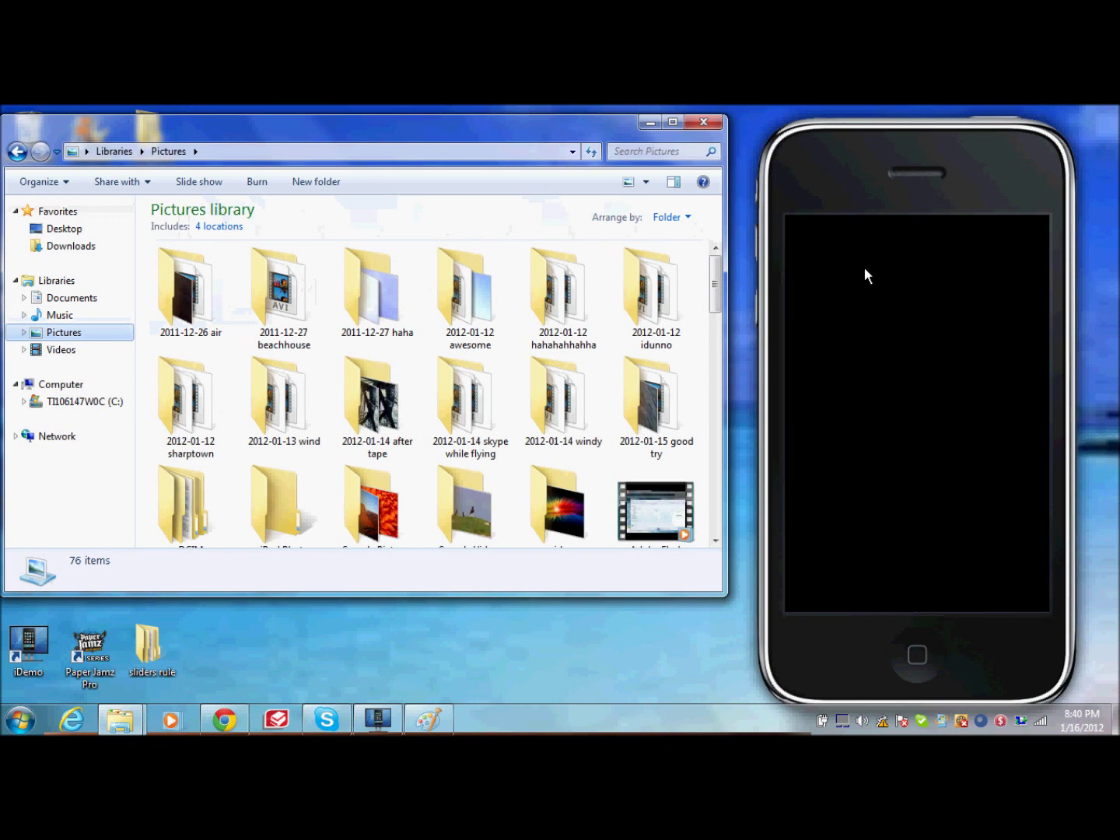
left_click_drag(718, 287, 676, 550)
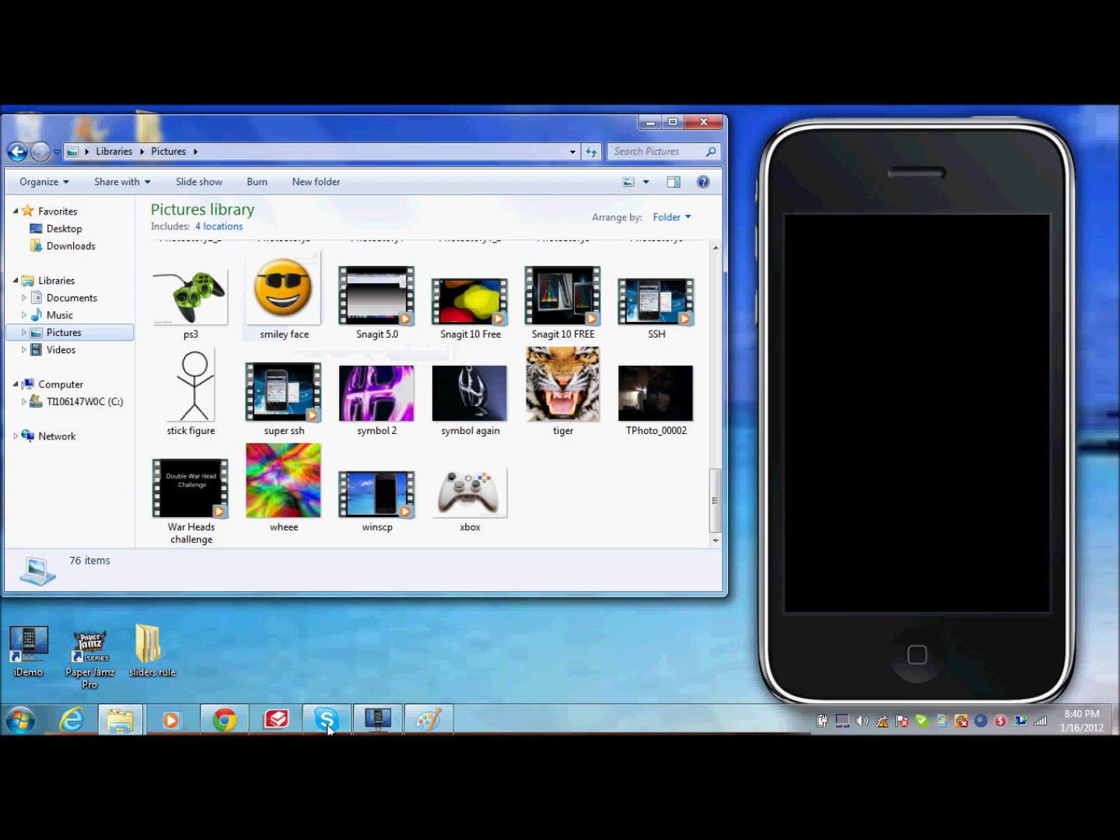
left_click(137, 720)
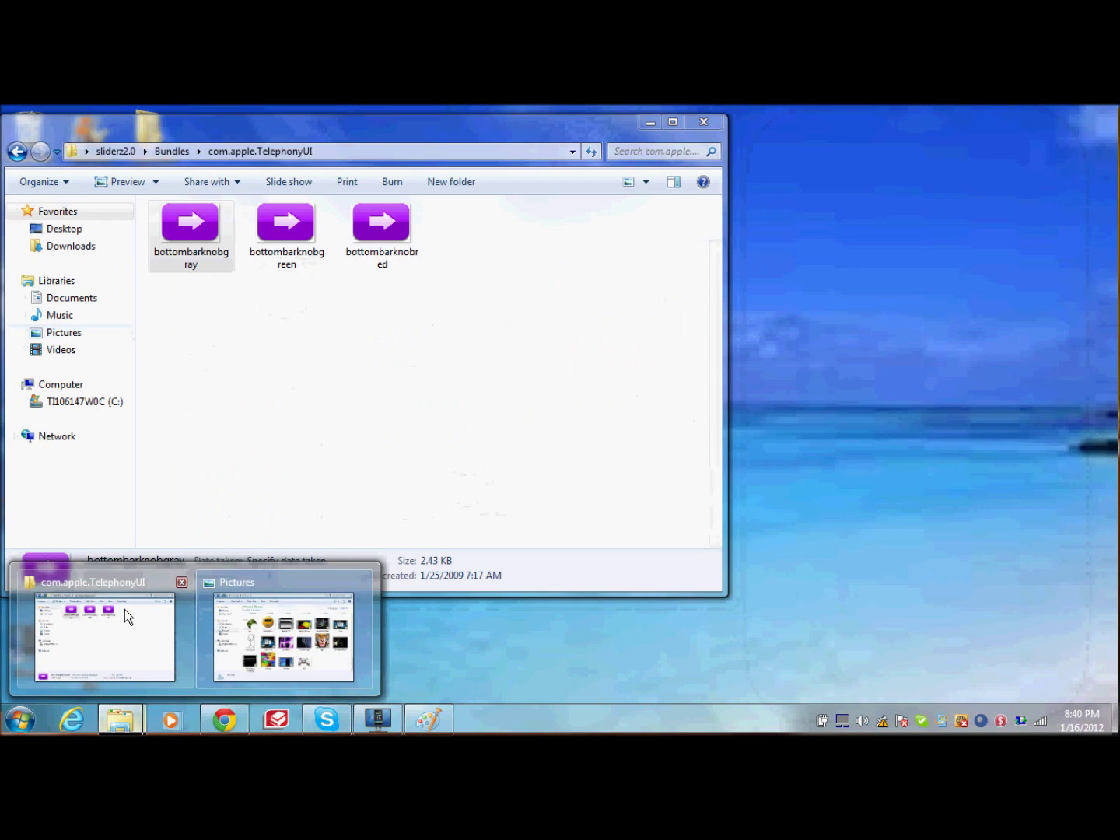
left_click(124, 608)
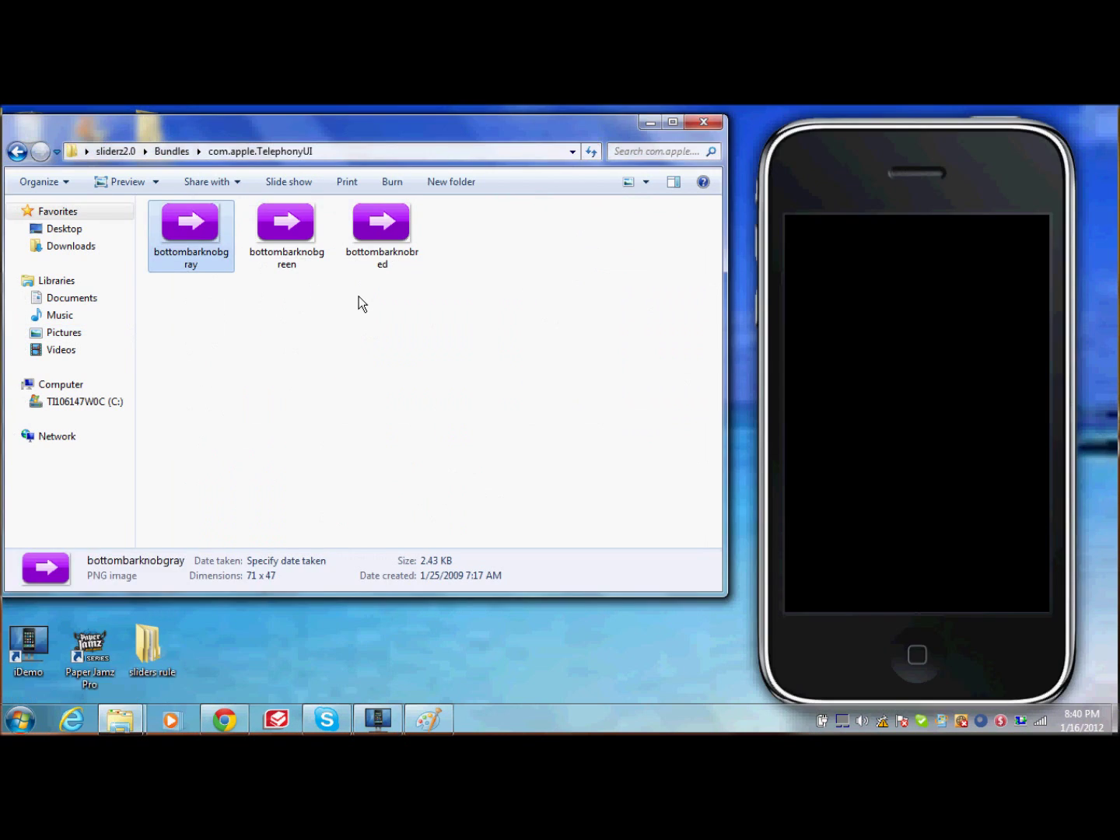
right_click(365, 206)
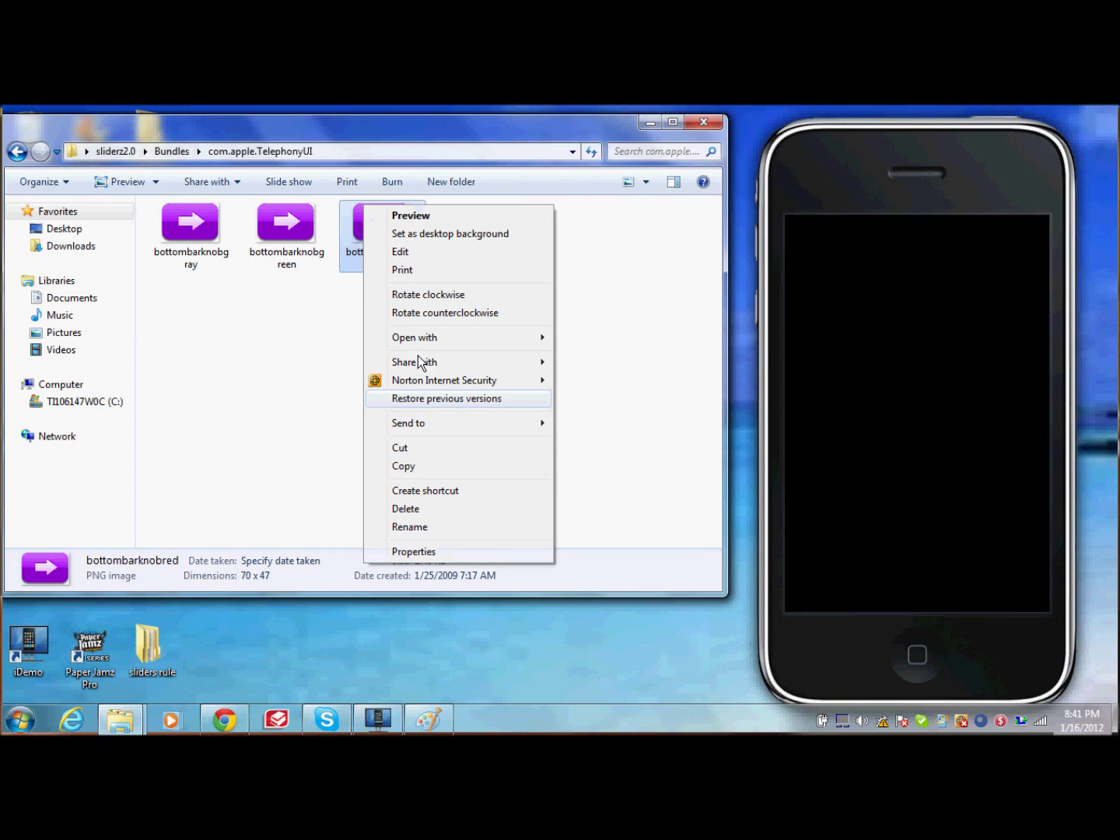
left_click(412, 551)
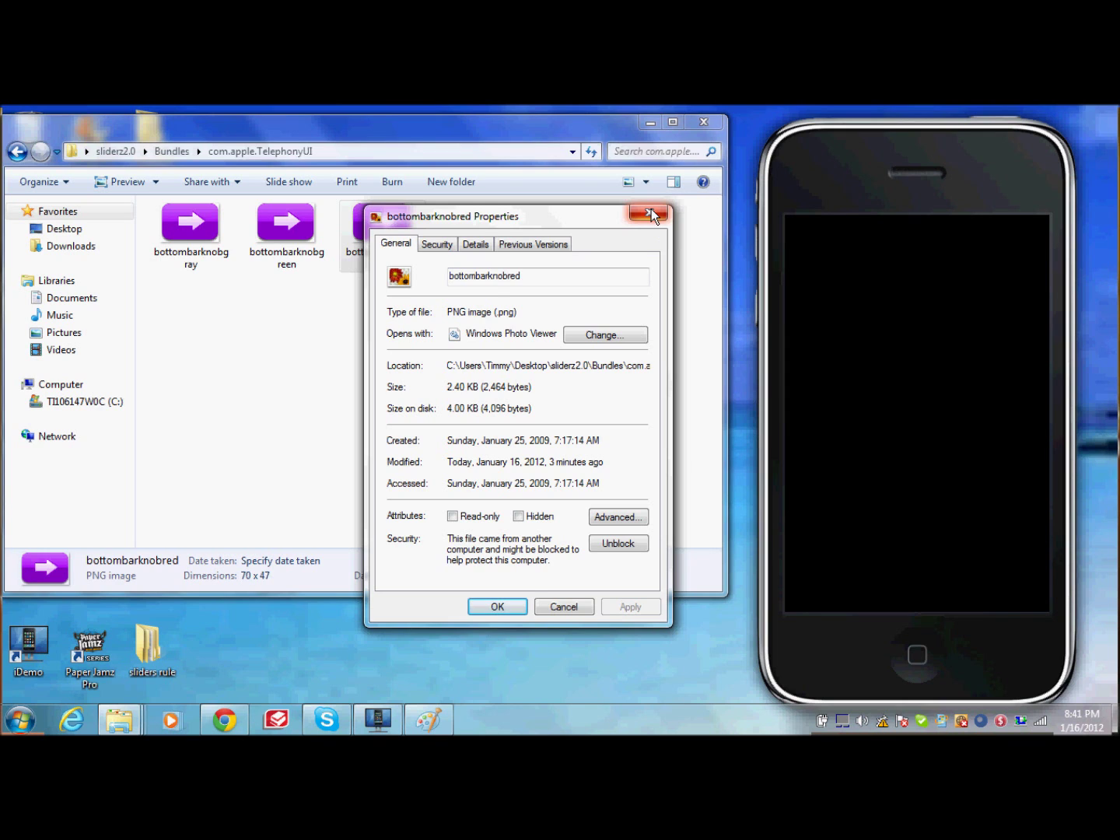
left_click(650, 208)
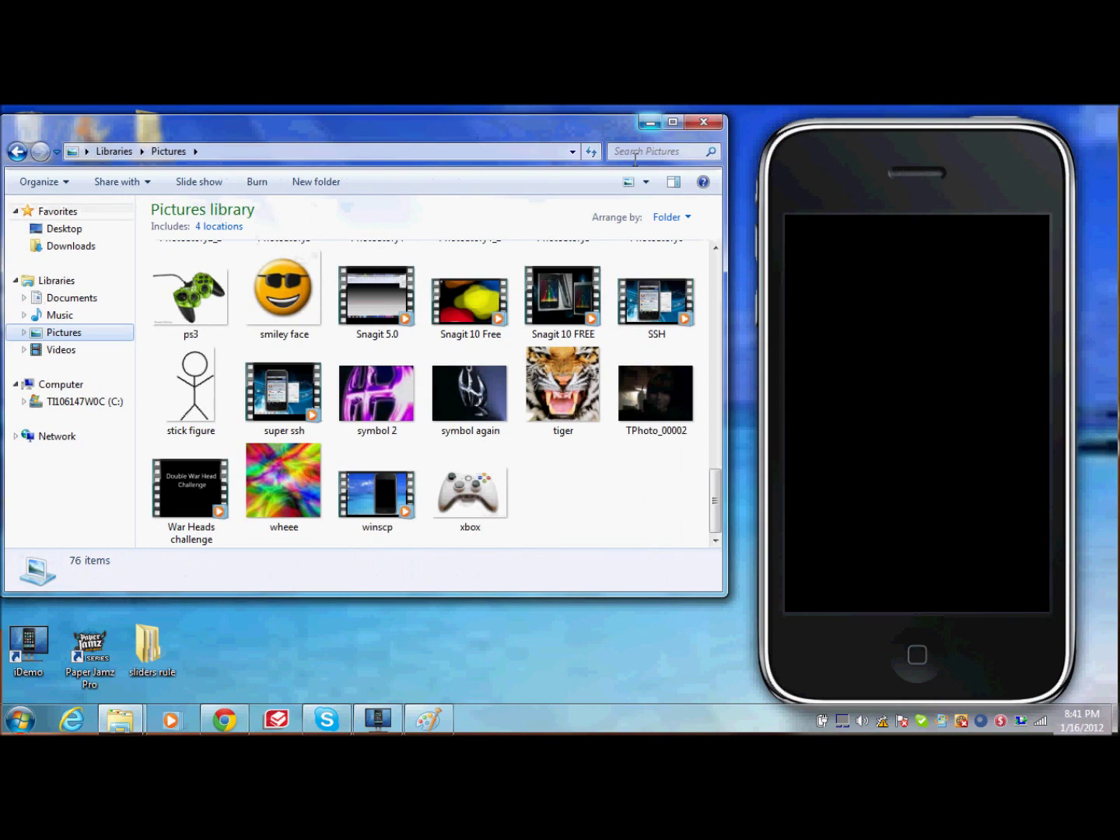
Step: Preview the smiley face picture in Photo Viewer, then close the viewer
left_click(287, 328)
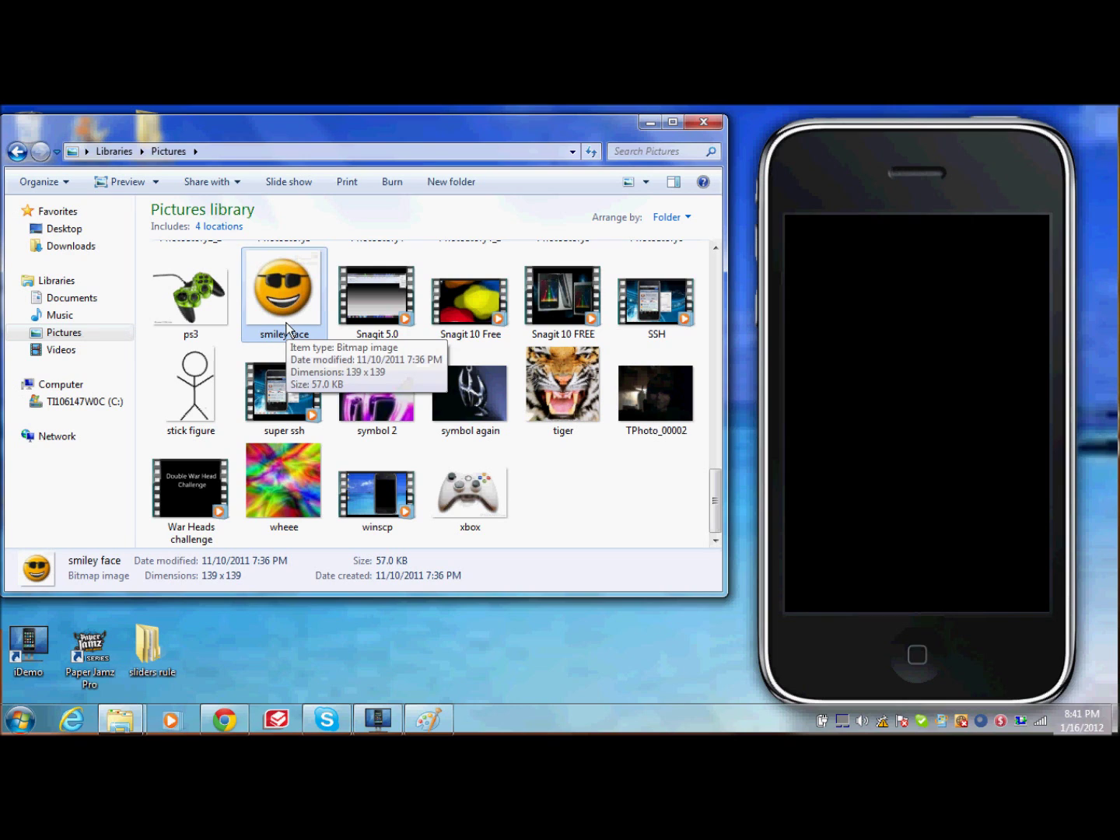
double_click(286, 328)
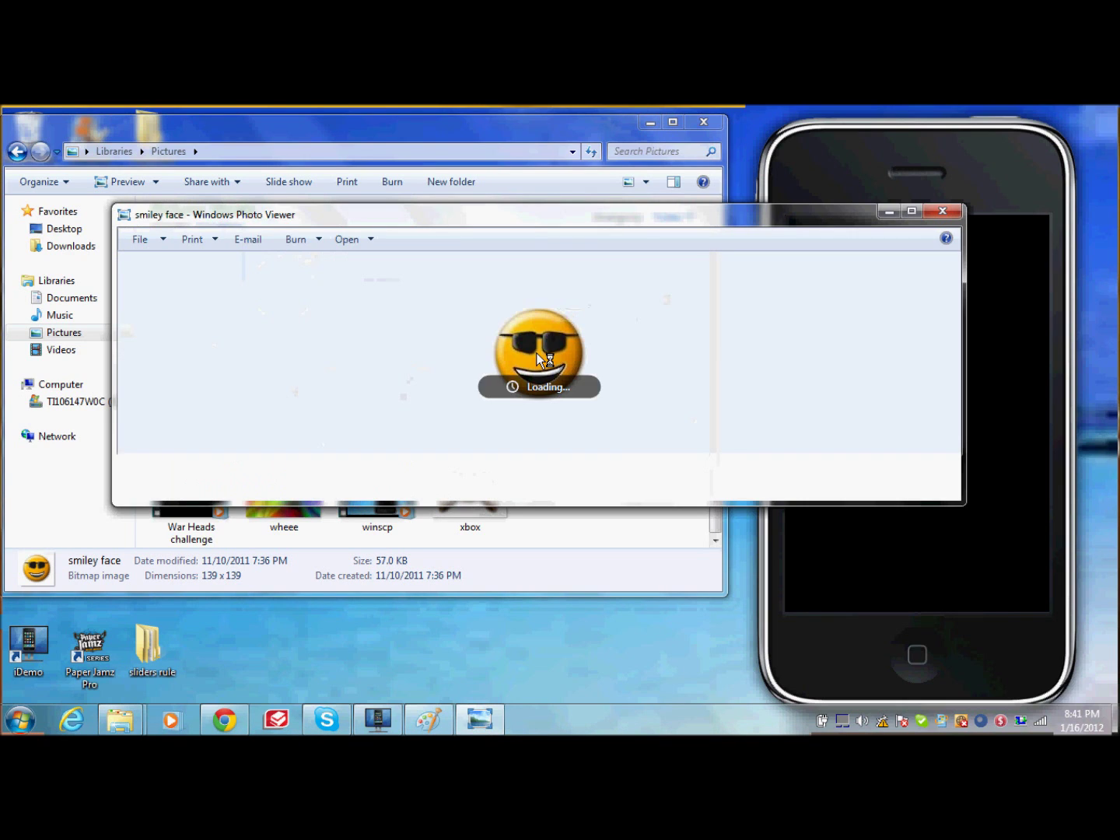
right_click(536, 356)
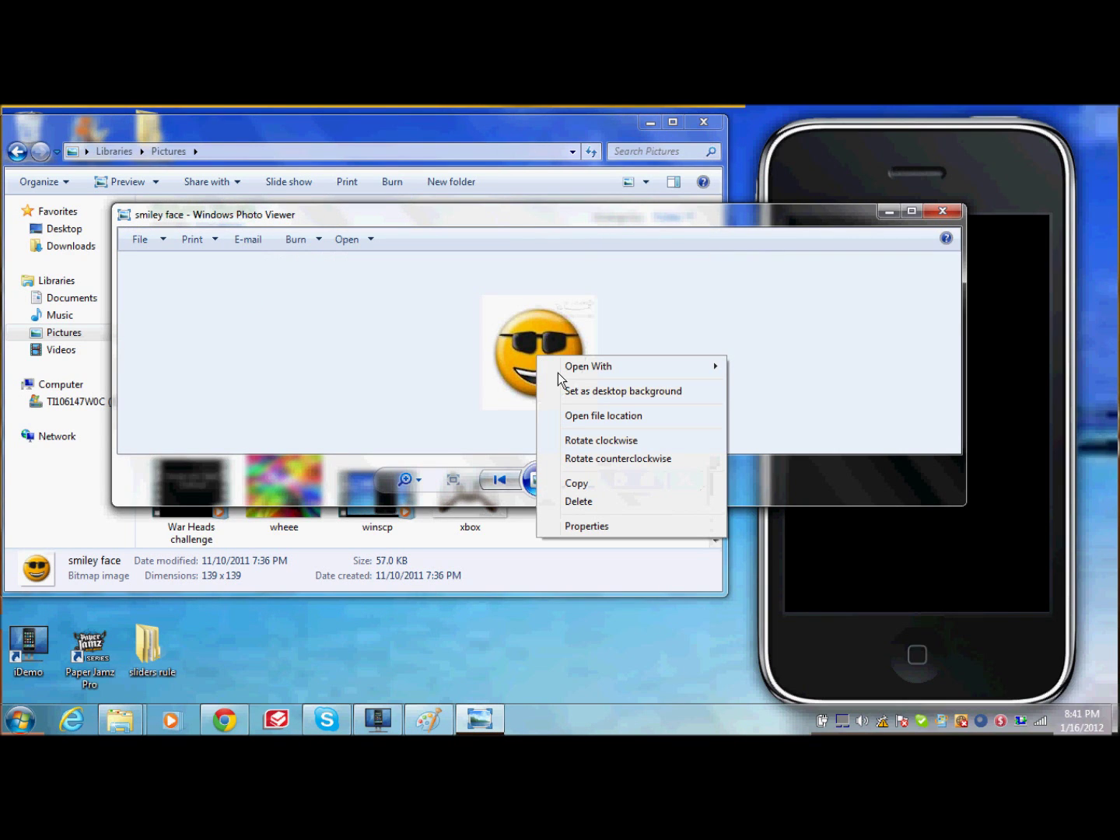
mouse_move(557, 372)
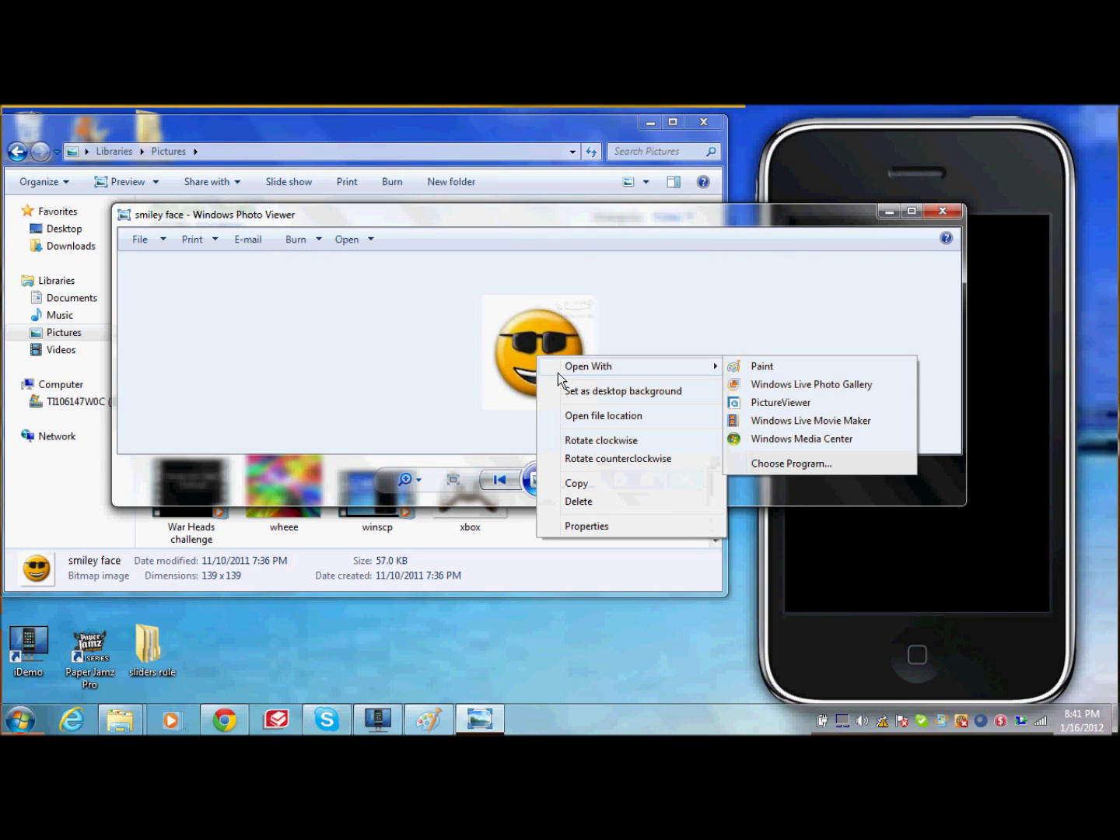
left_click(942, 208)
left_click(942, 208)
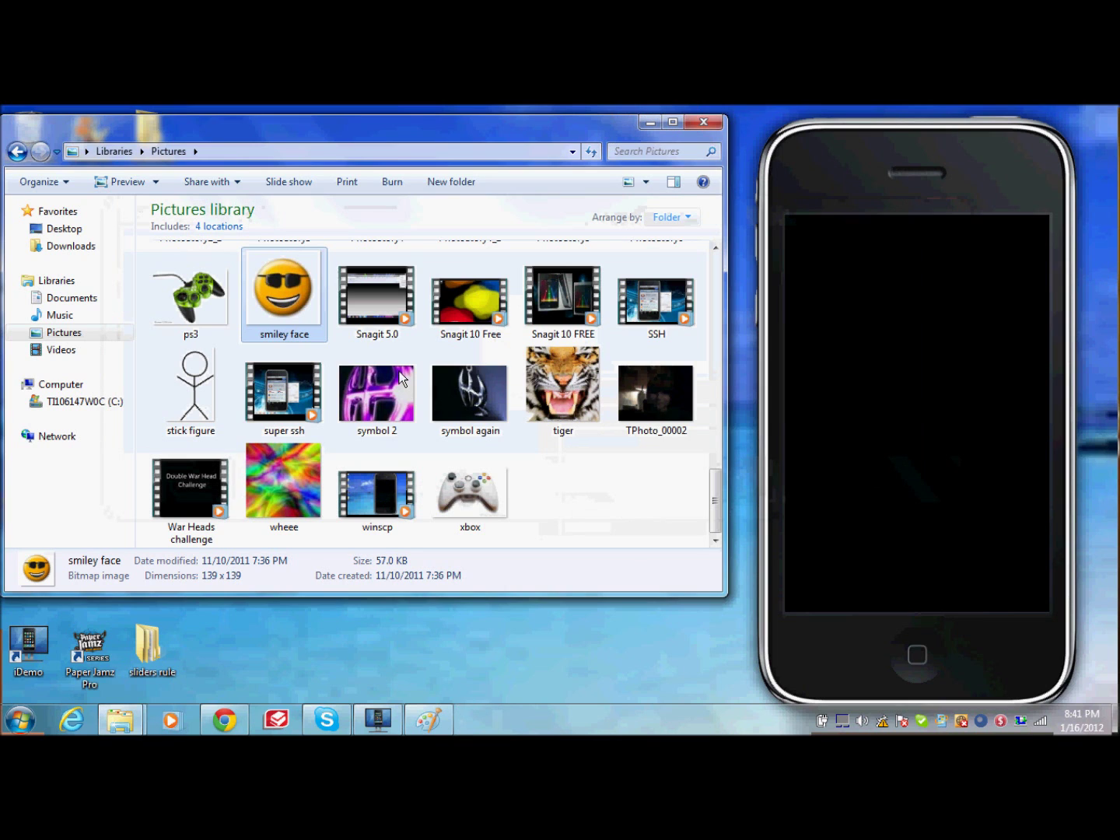
Step: Copy the smiley face file and paste a duplicate, smiley face - Copy, into Pictures
right_click(285, 296)
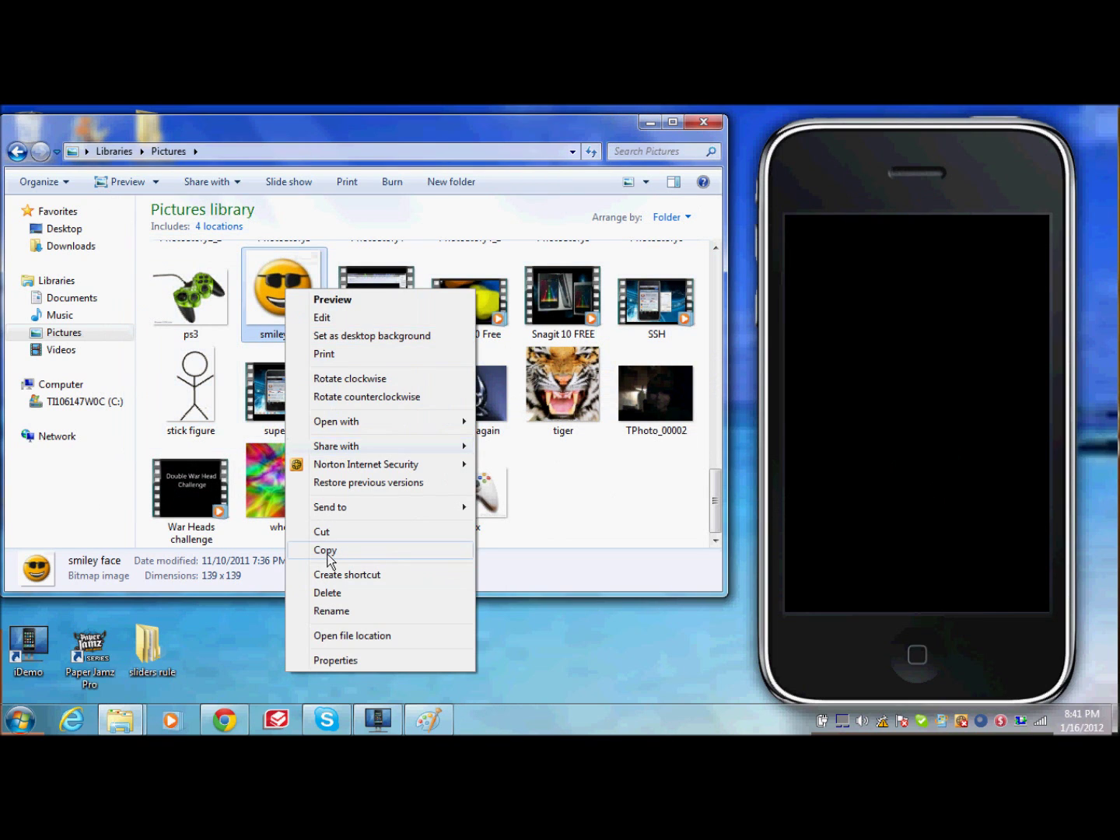
left_click(325, 550)
right_click(344, 292)
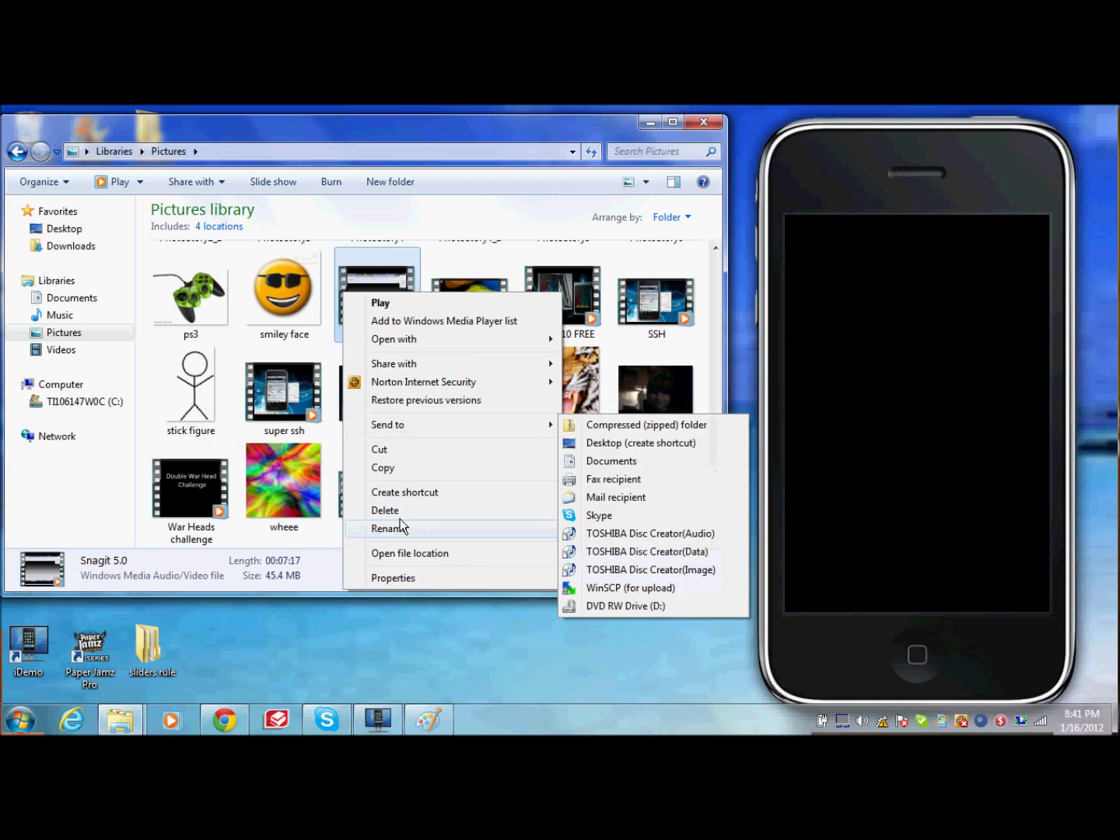
left_click(608, 486)
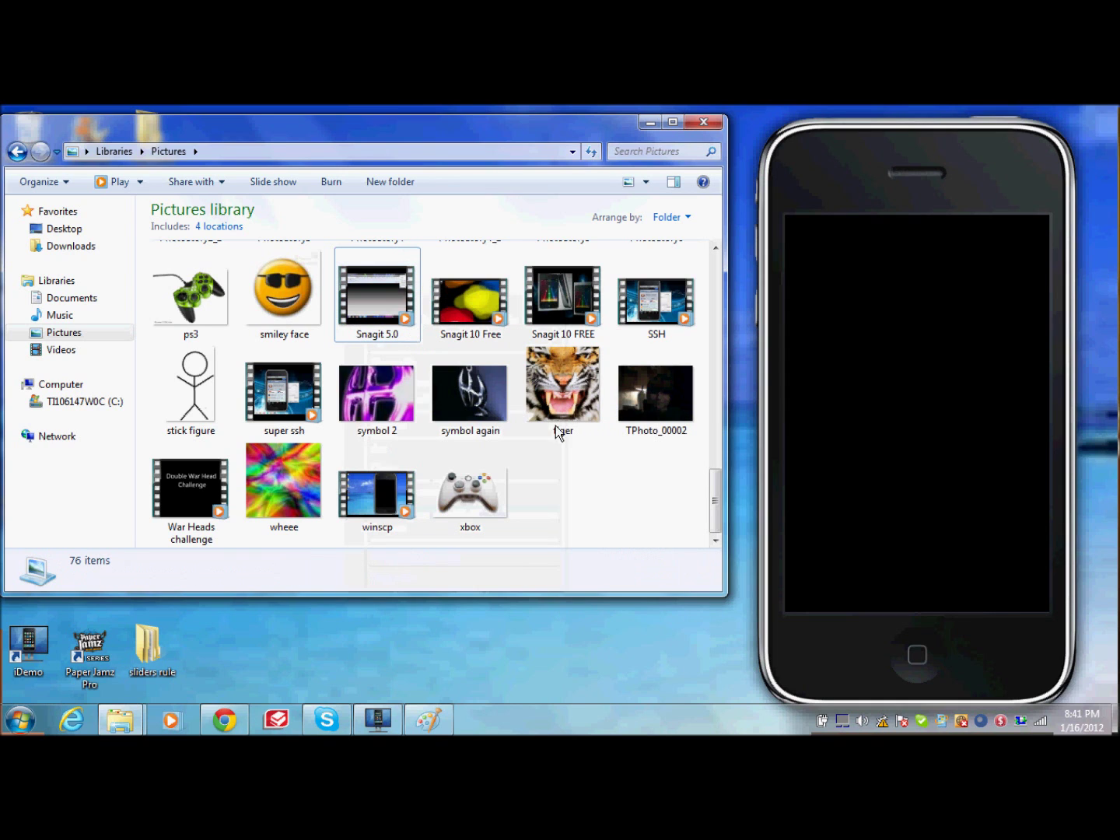
right_click(531, 472)
left_click(572, 348)
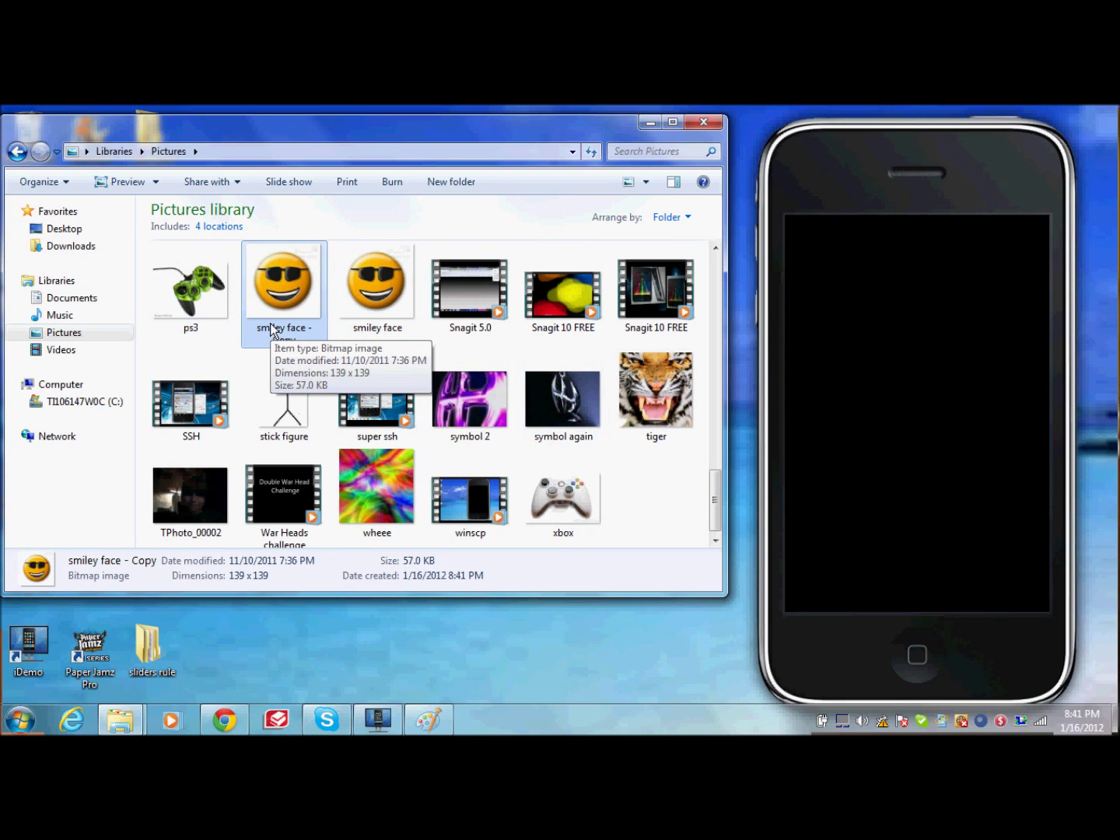
Step: Preview smiley face - Copy and open it in Paint
double_click(290, 328)
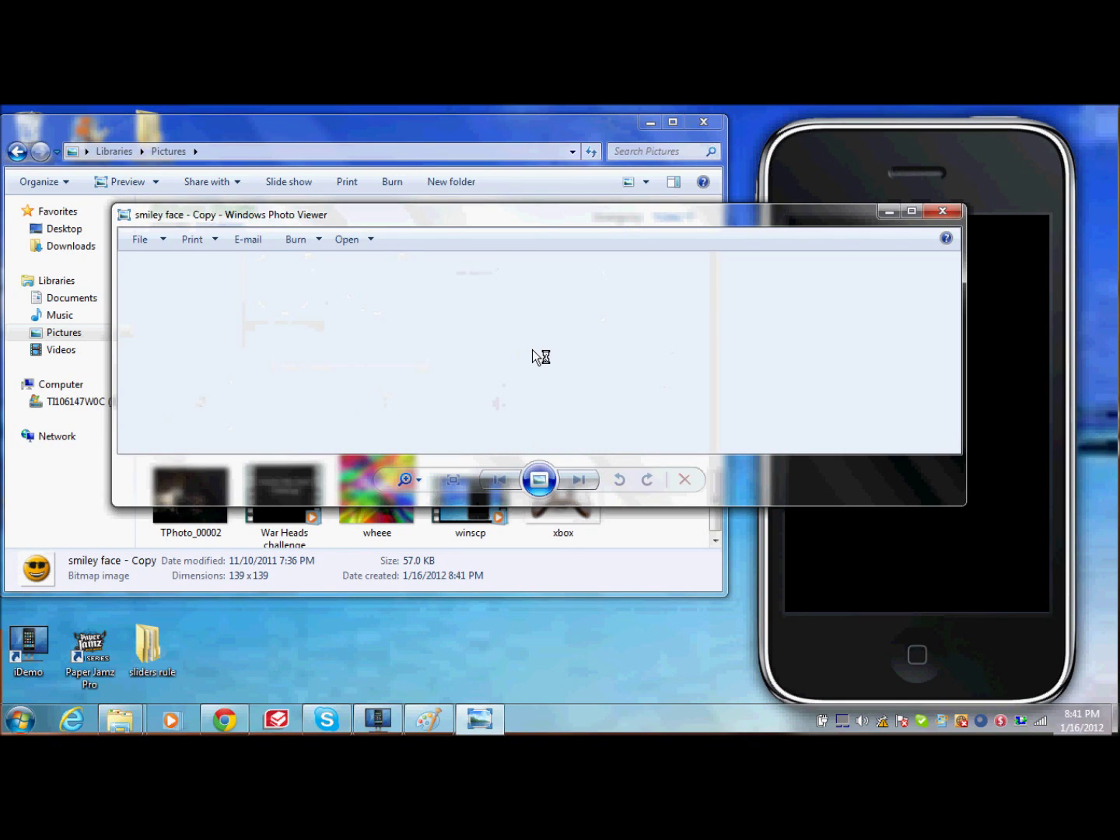
right_click(533, 353)
mouse_move(693, 368)
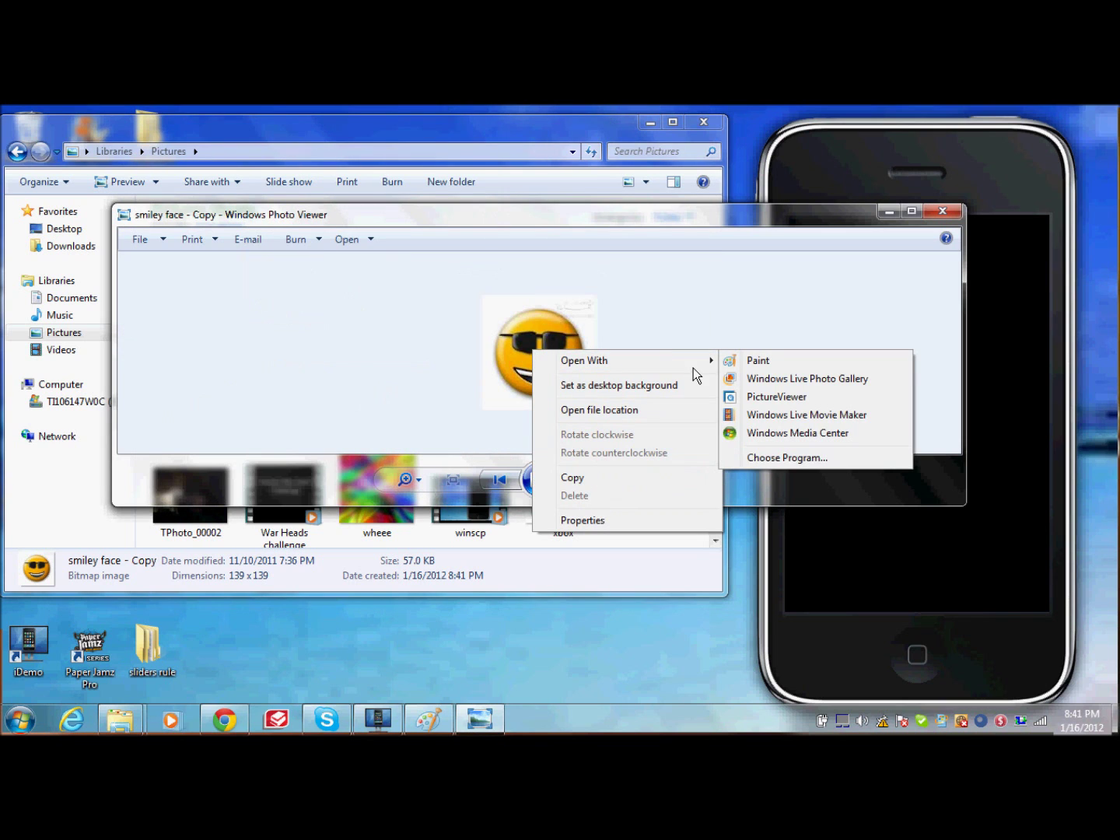
left_click(784, 360)
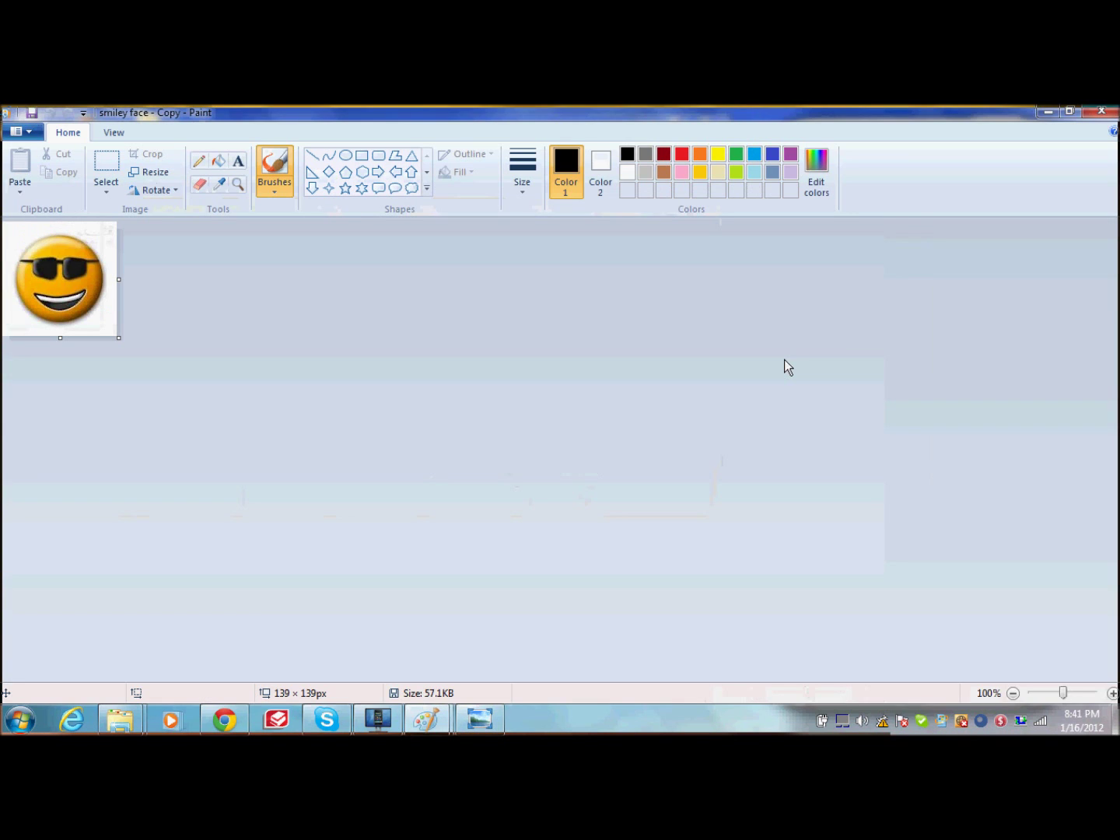
Step: Zoom in, trim the canvas and scale the smiley image down to 70 x 47 px
left_click(1112, 693)
left_click(1112, 693)
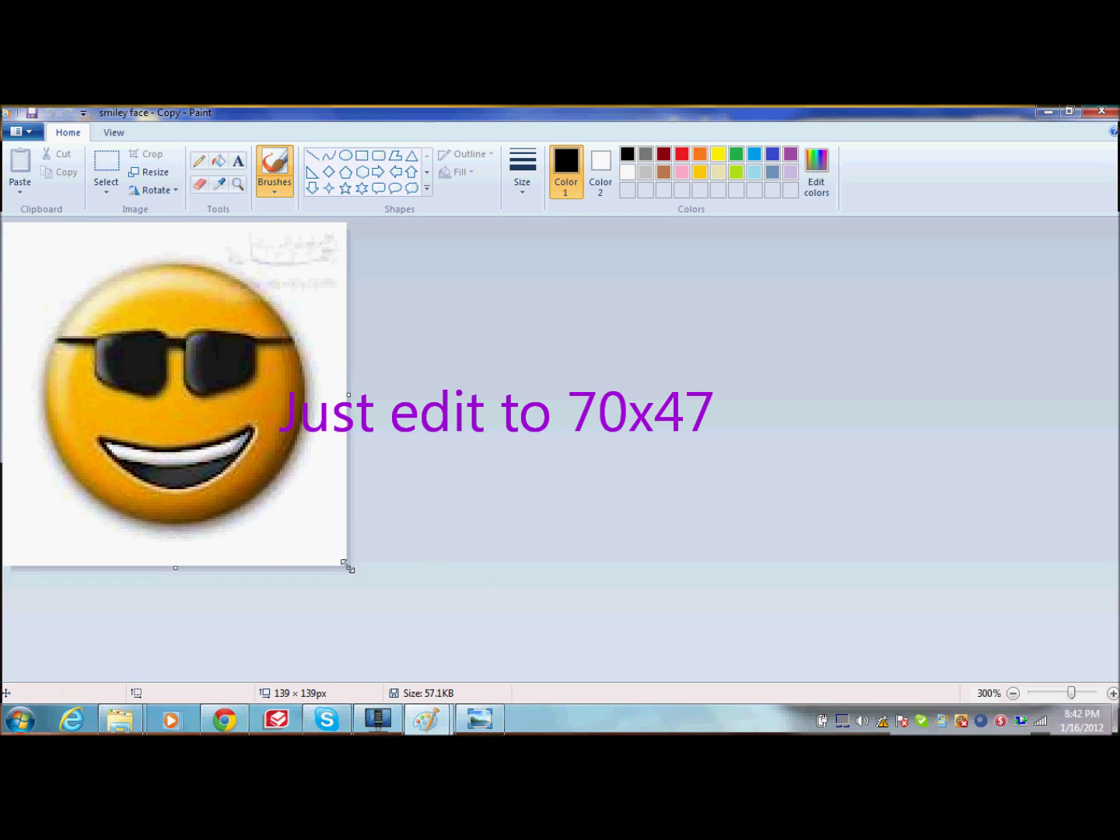
left_click_drag(347, 567, 336, 545)
left_click(200, 184)
mouse_move(156, 280)
left_mouse_down()
mouse_move(299, 336)
mouse_move(111, 454)
mouse_move(168, 248)
mouse_move(272, 318)
mouse_move(314, 413)
mouse_move(188, 489)
mouse_move(163, 472)
left_mouse_up()
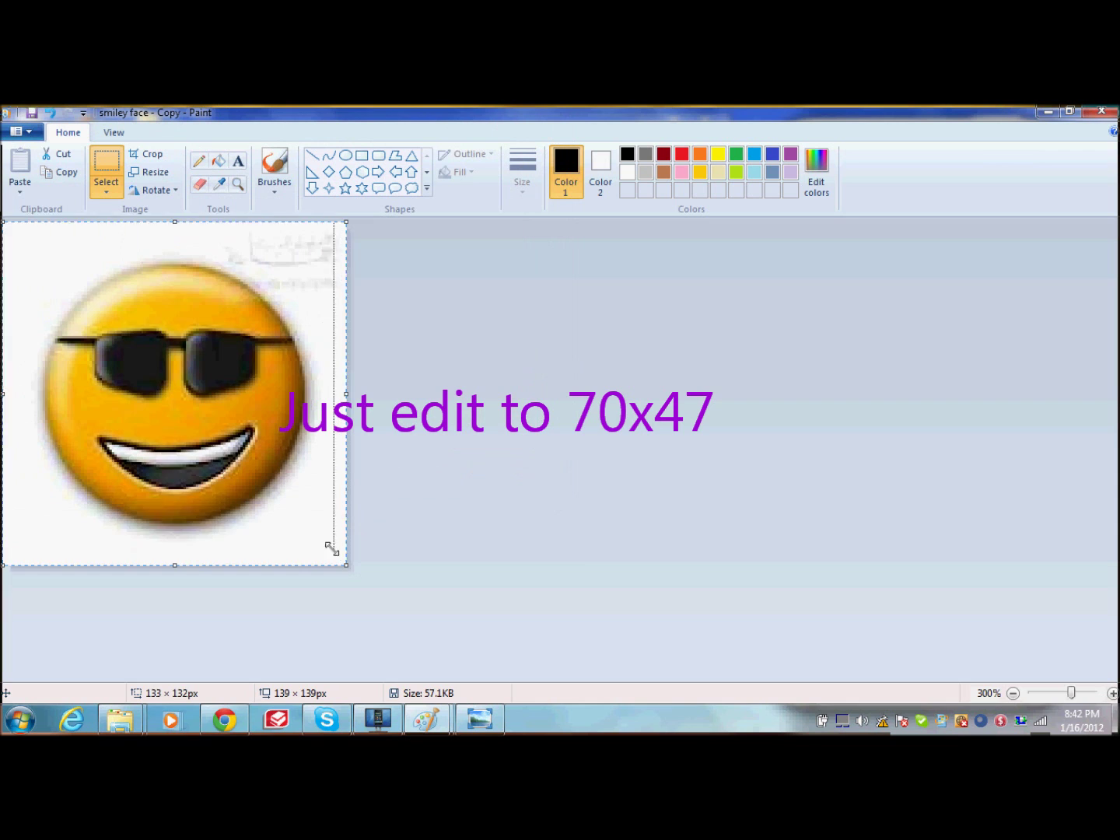
left_click_drag(333, 544, 245, 283)
left_click_drag(121, 289, 179, 338)
left_click_drag(245, 280, 167, 280)
left_click(374, 566)
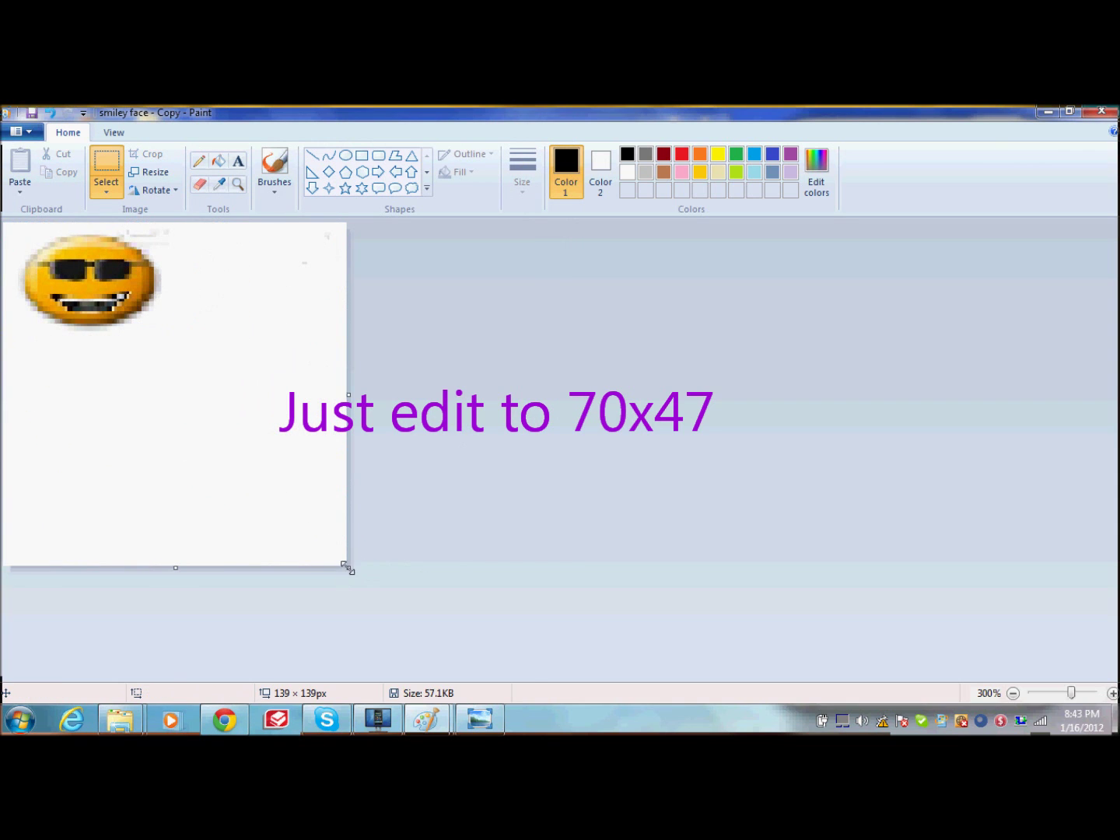
Step: Crop the canvas to 70 x 47 px and save the smiley copy on closing Paint
left_click_drag(347, 568, 259, 339)
left_click_drag(255, 282, 178, 284)
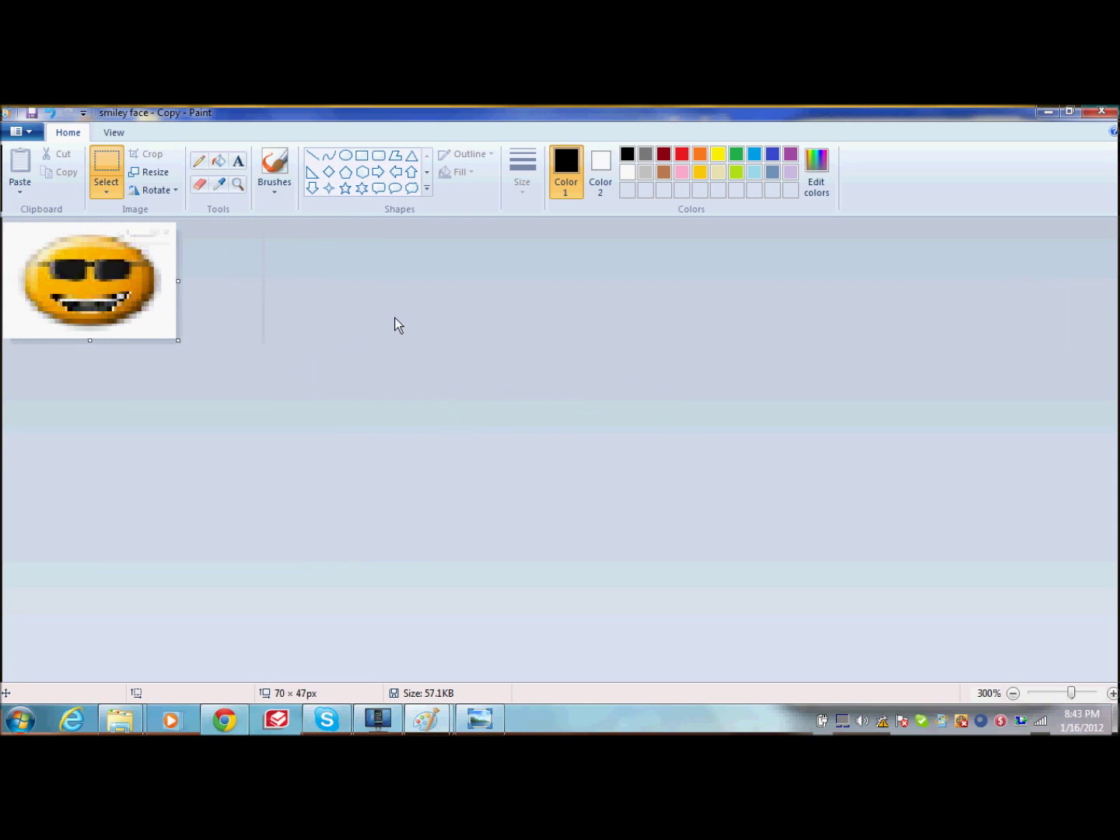
left_click(1106, 115)
left_click(522, 431)
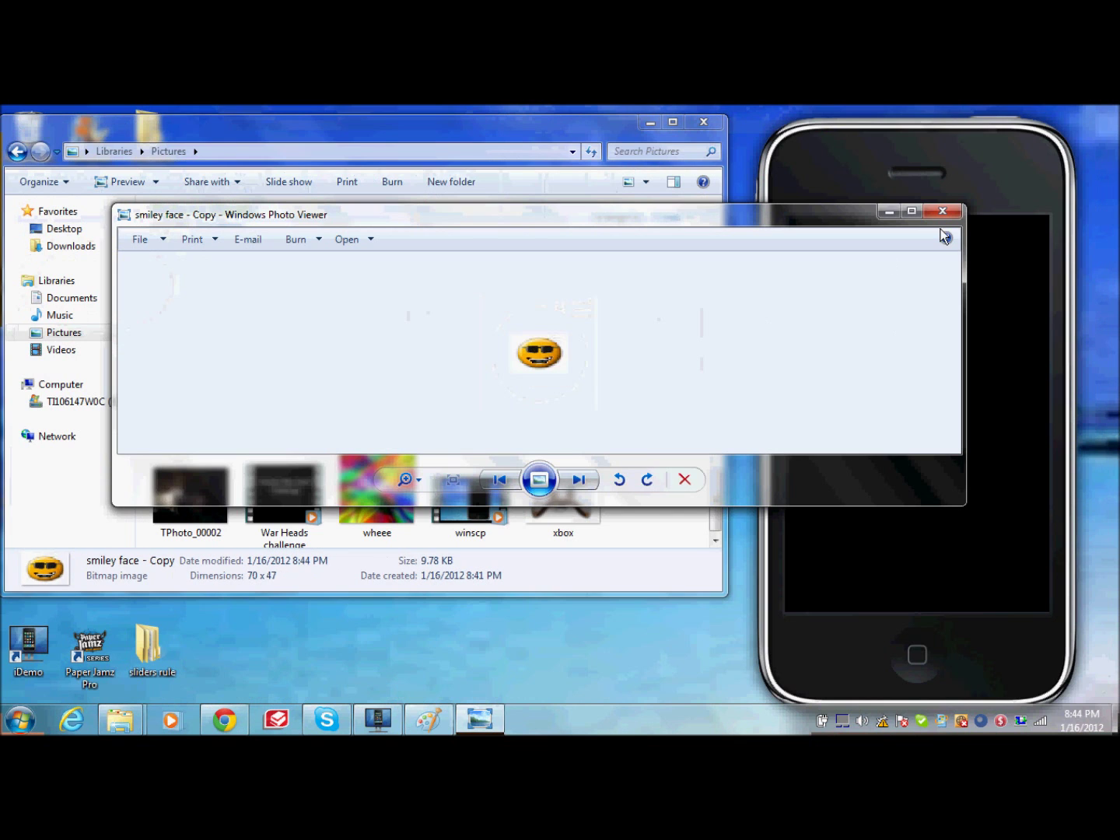
Step: Close the smiley preview and the Pictures library window, returning to the bottombarknobgray Paint window
left_click(942, 214)
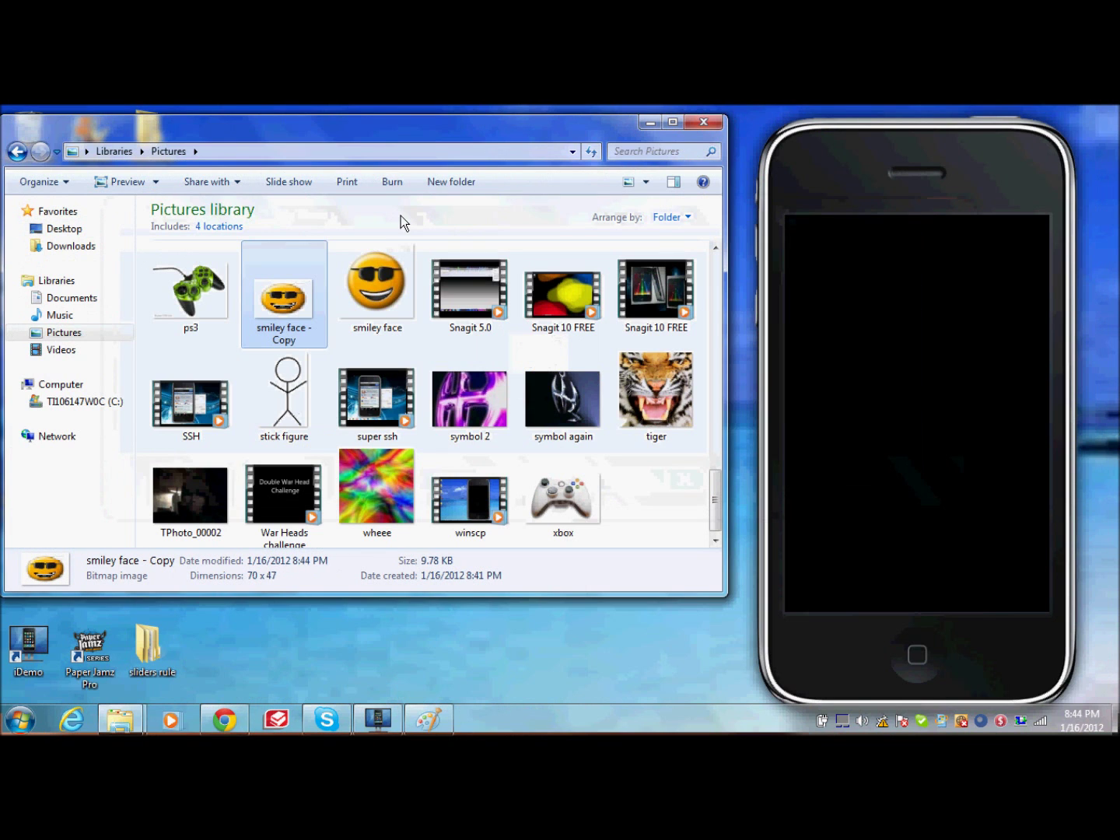
left_click(703, 123)
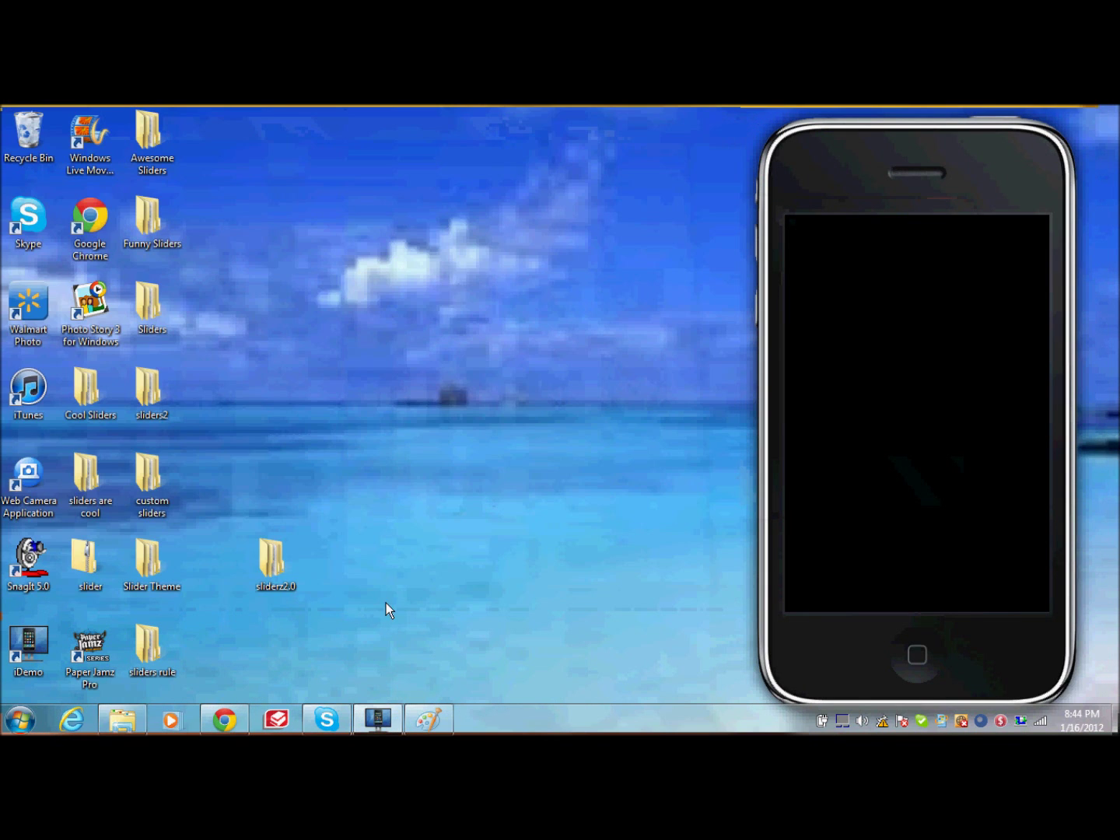
left_click(441, 727)
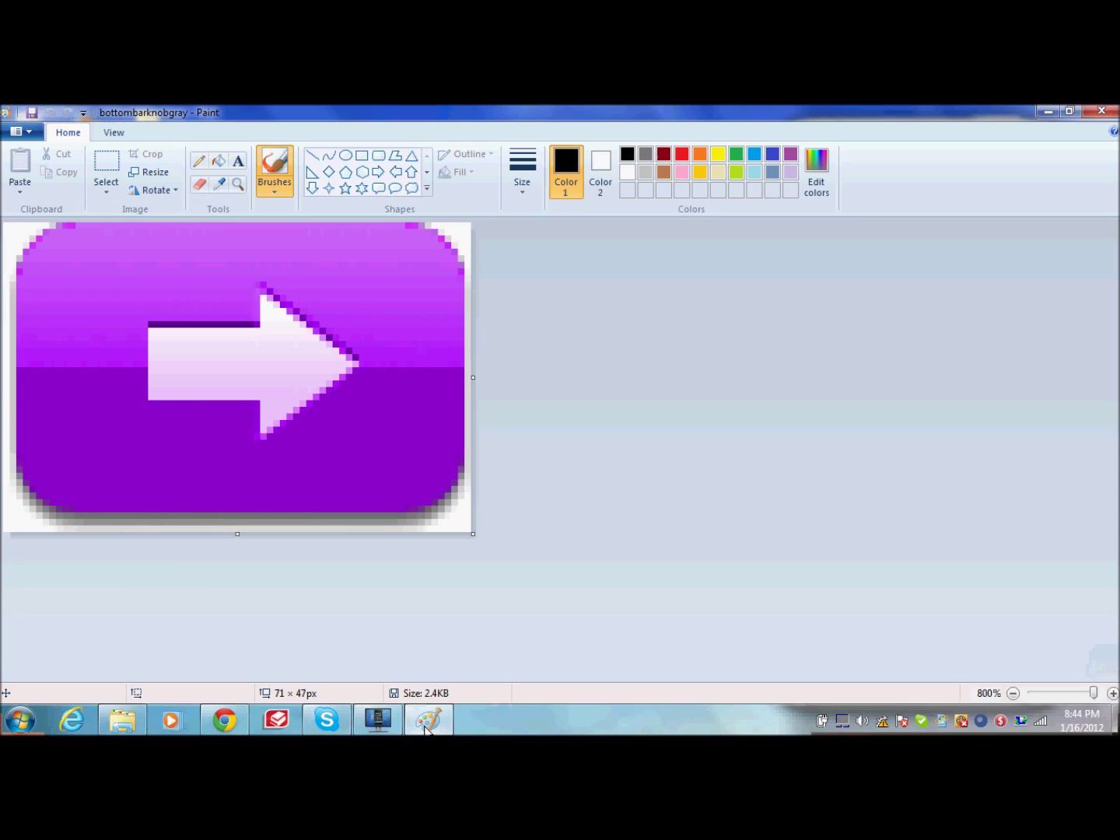
Step: Erase the purple arrow knob and leftover pink mark from bottombarknobgray's 71 x 47 canvas
left_click(207, 186)
mouse_move(159, 238)
left_mouse_down()
mouse_move(2, 231)
mouse_move(377, 304)
mouse_move(24, 405)
mouse_move(75, 393)
mouse_move(2, 599)
mouse_move(81, 438)
mouse_move(408, 260)
left_mouse_up()
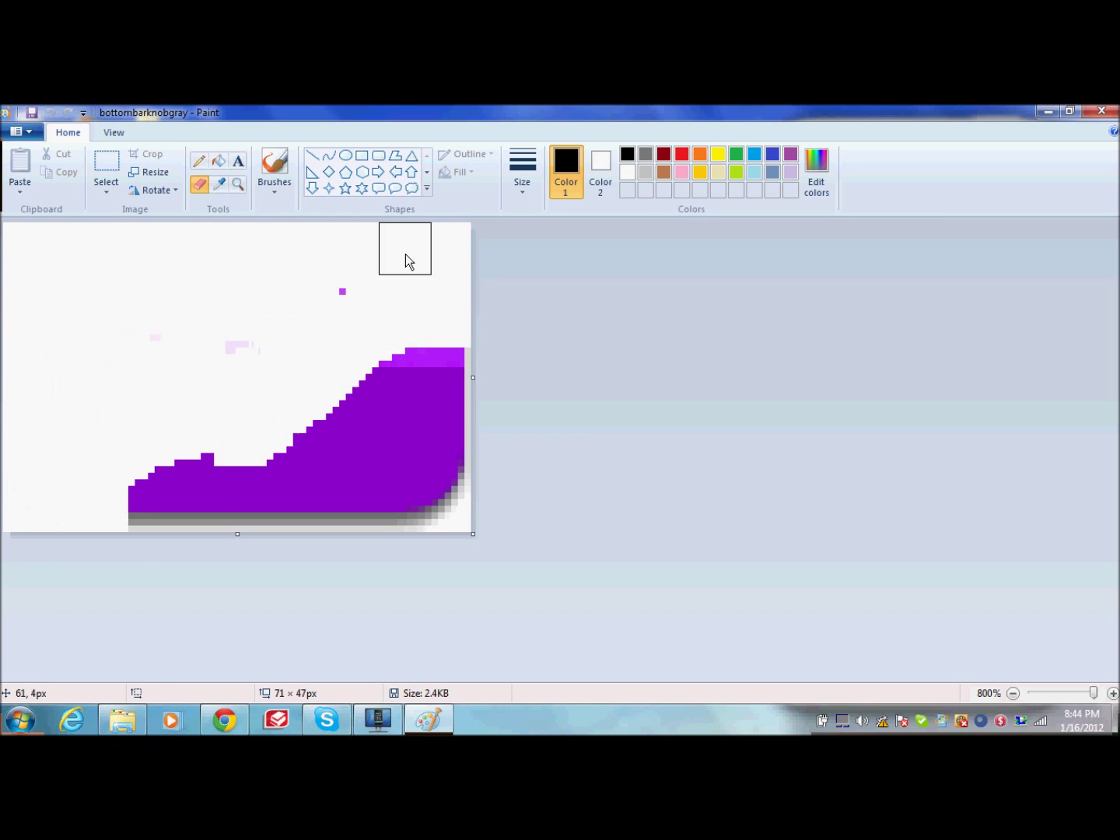
mouse_move(353, 335)
left_mouse_down()
mouse_move(444, 374)
mouse_move(385, 360)
mouse_move(180, 602)
mouse_move(233, 490)
mouse_move(148, 508)
mouse_move(207, 499)
mouse_move(197, 431)
mouse_move(199, 475)
left_mouse_up()
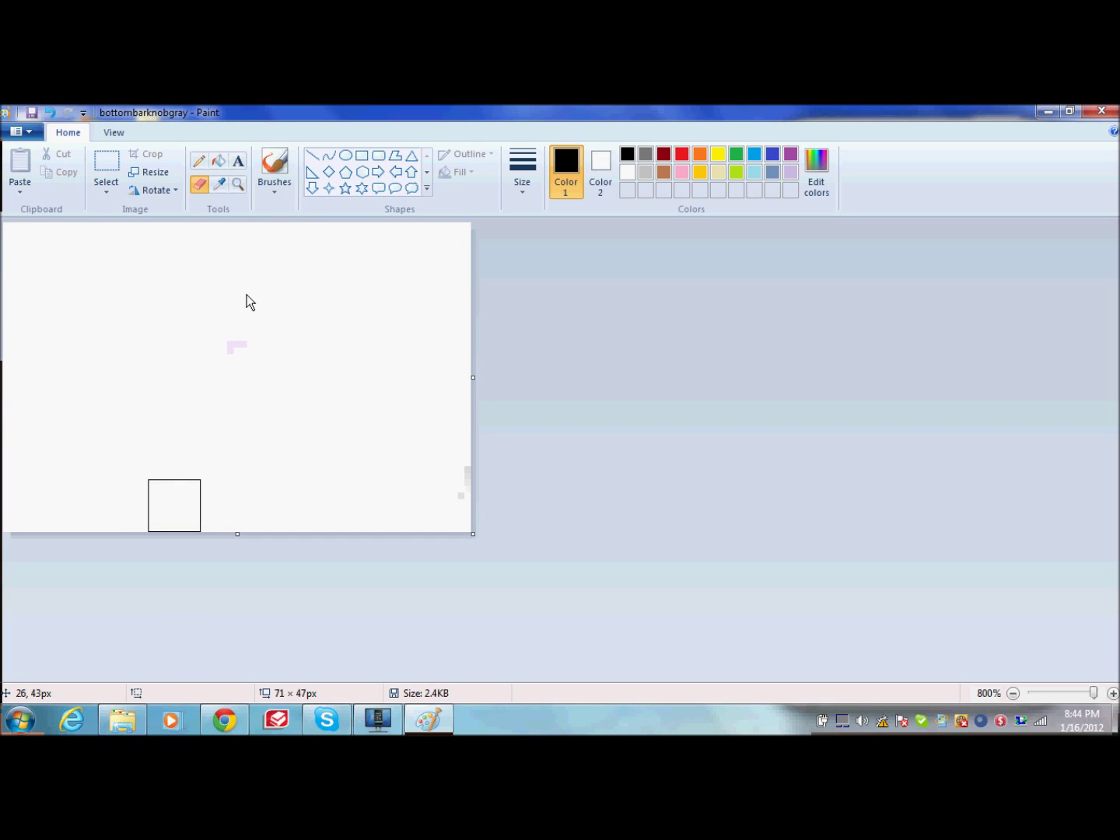
left_click_drag(247, 303, 251, 335)
Step: Paste 'smiley face - Copy' from file into bottombarknobgray, then save and close Paint
left_click(22, 187)
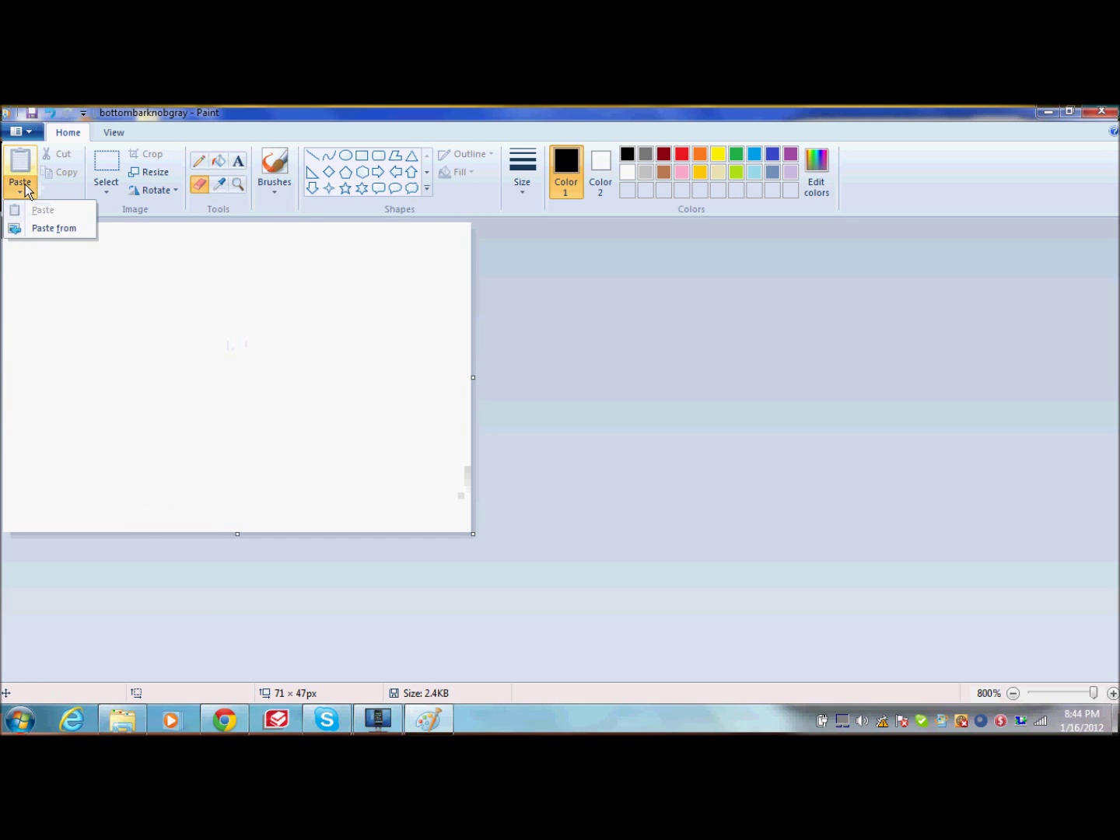
left_click(44, 232)
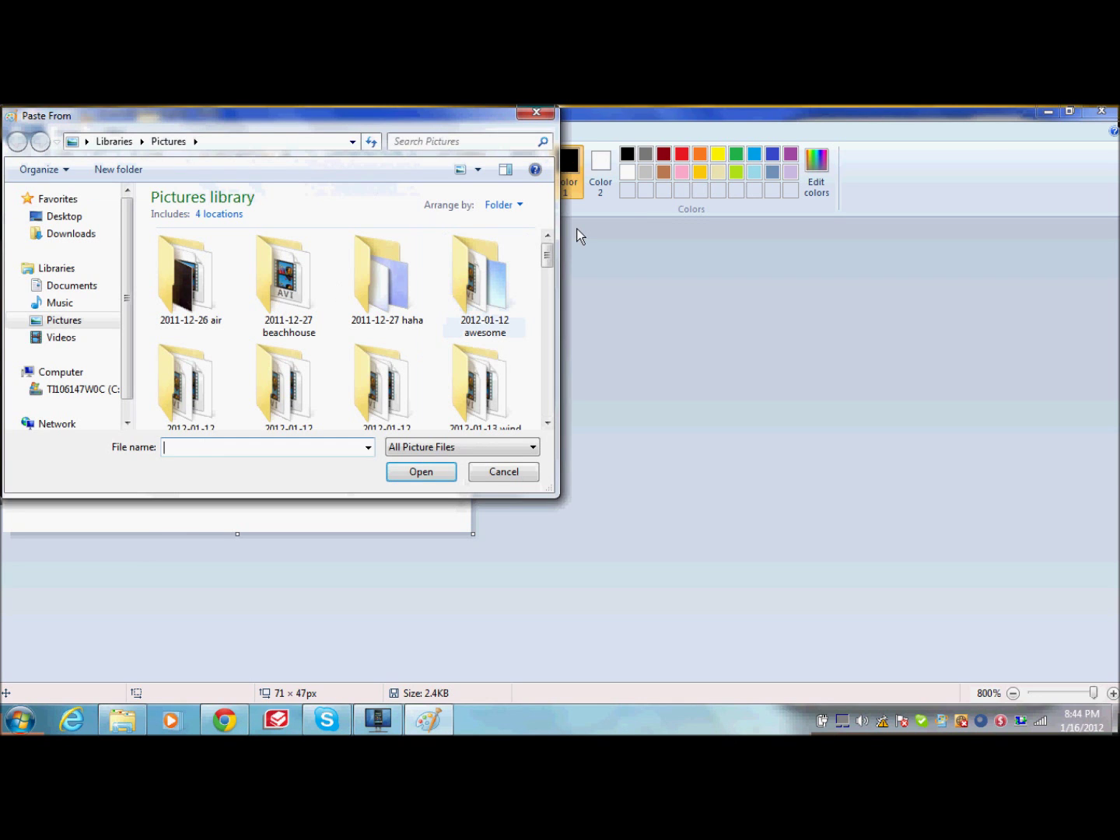
left_click_drag(547, 256, 539, 380)
scroll(470, 334, "down", 1)
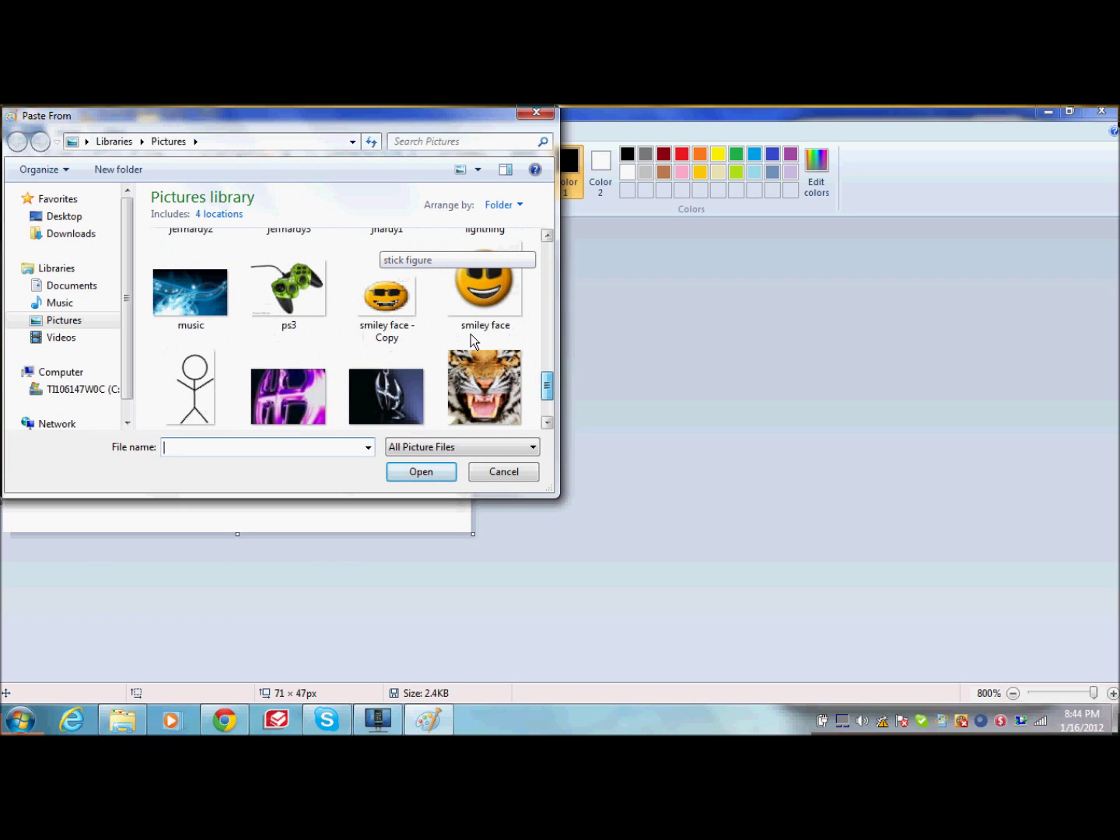
left_click(393, 298)
left_click(420, 471)
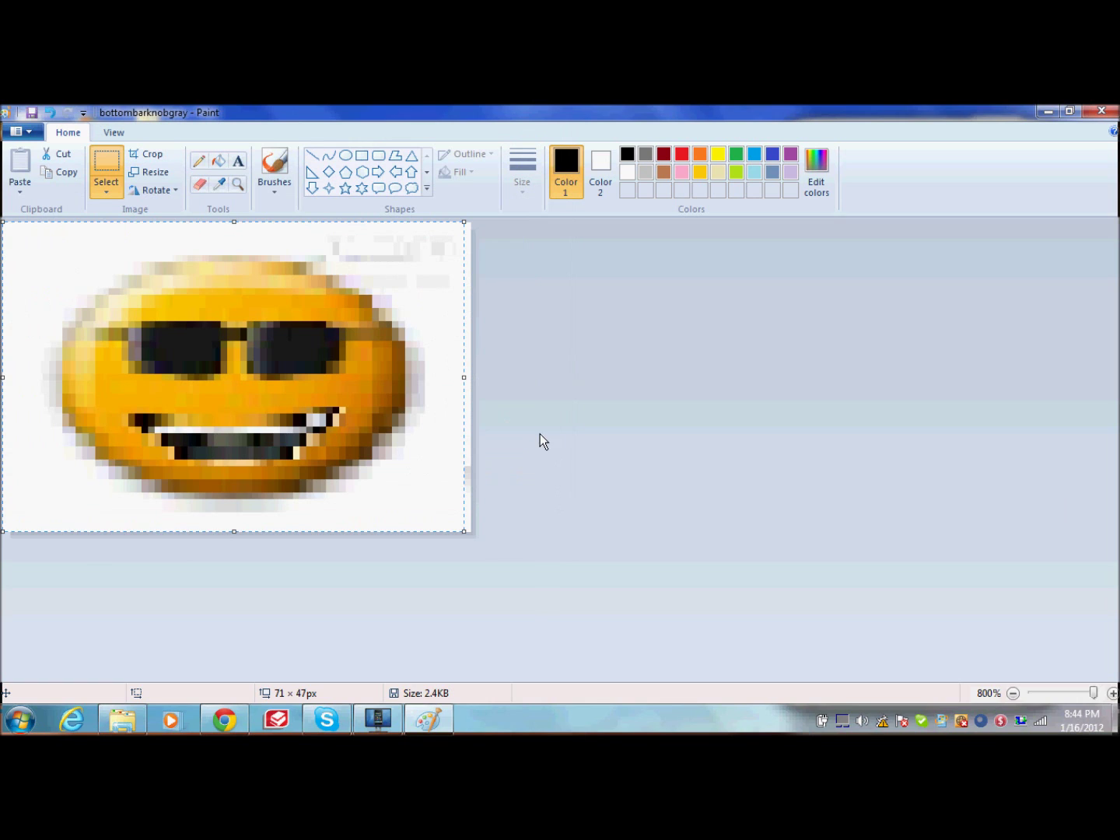
left_click(1101, 111)
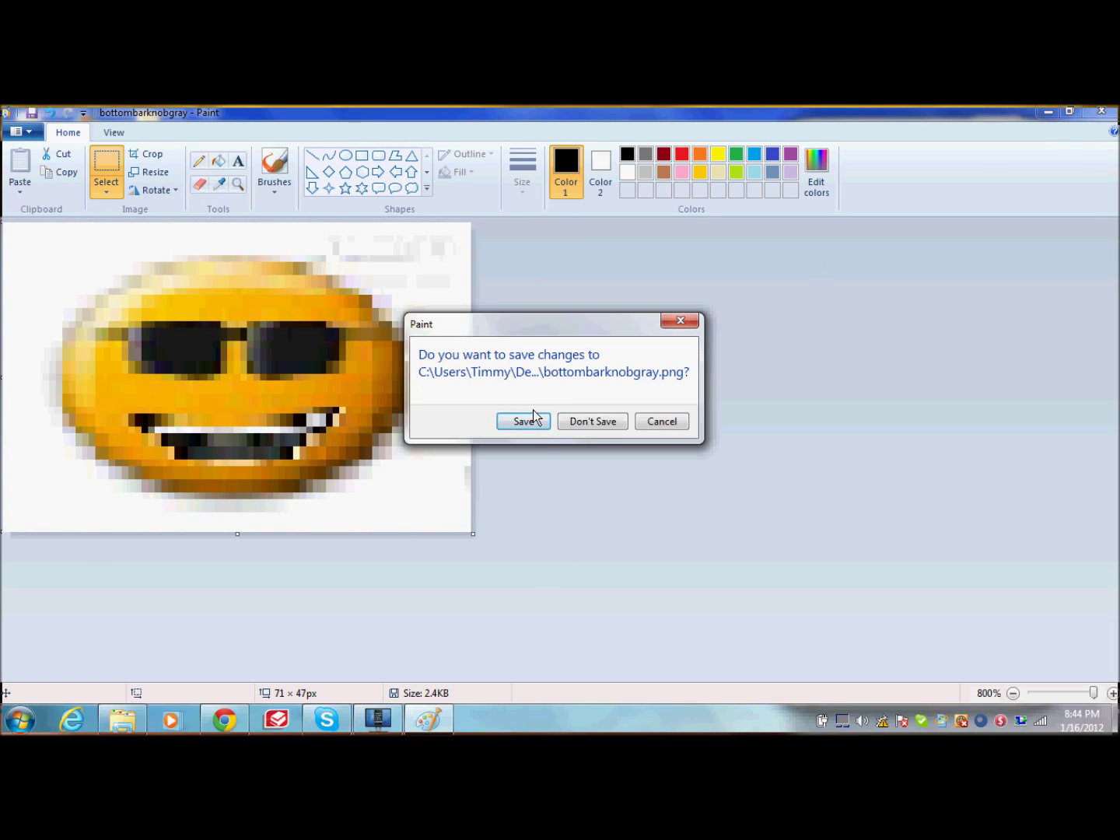
left_click(531, 425)
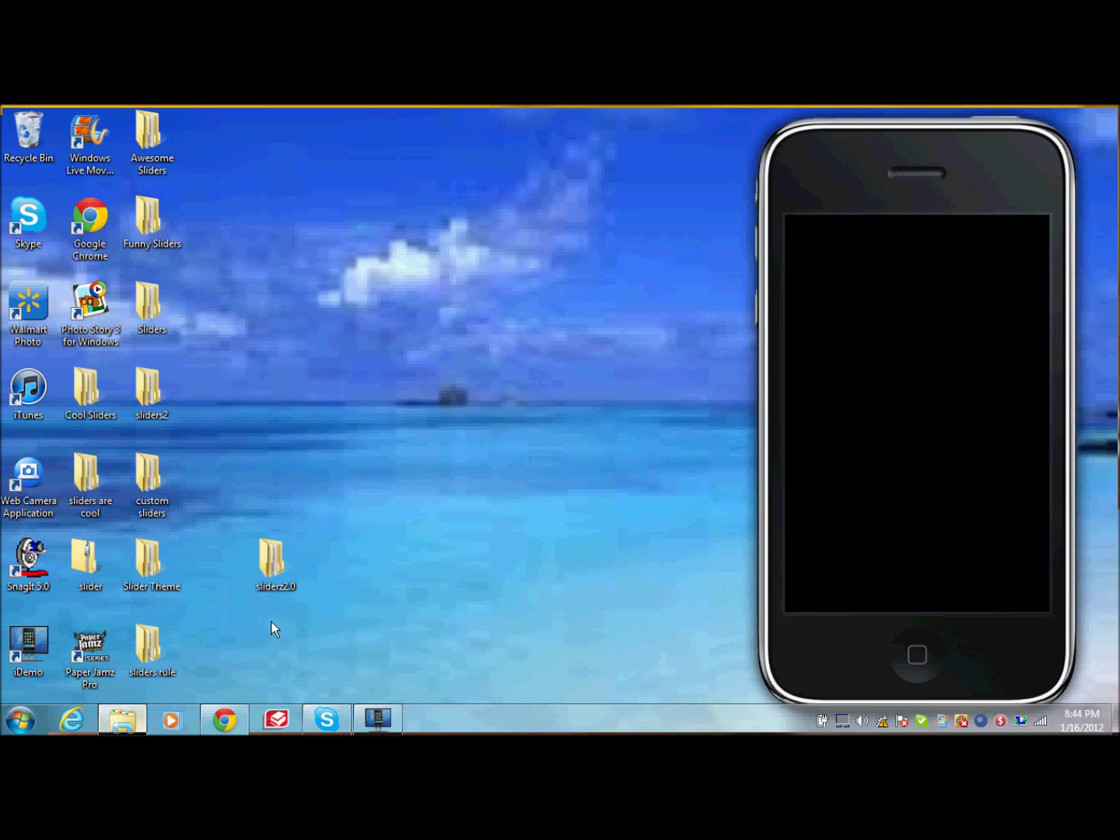
Step: Return to the com.apple.TelephonyUI folder and open bottombarknobred in Paint
left_click(137, 717)
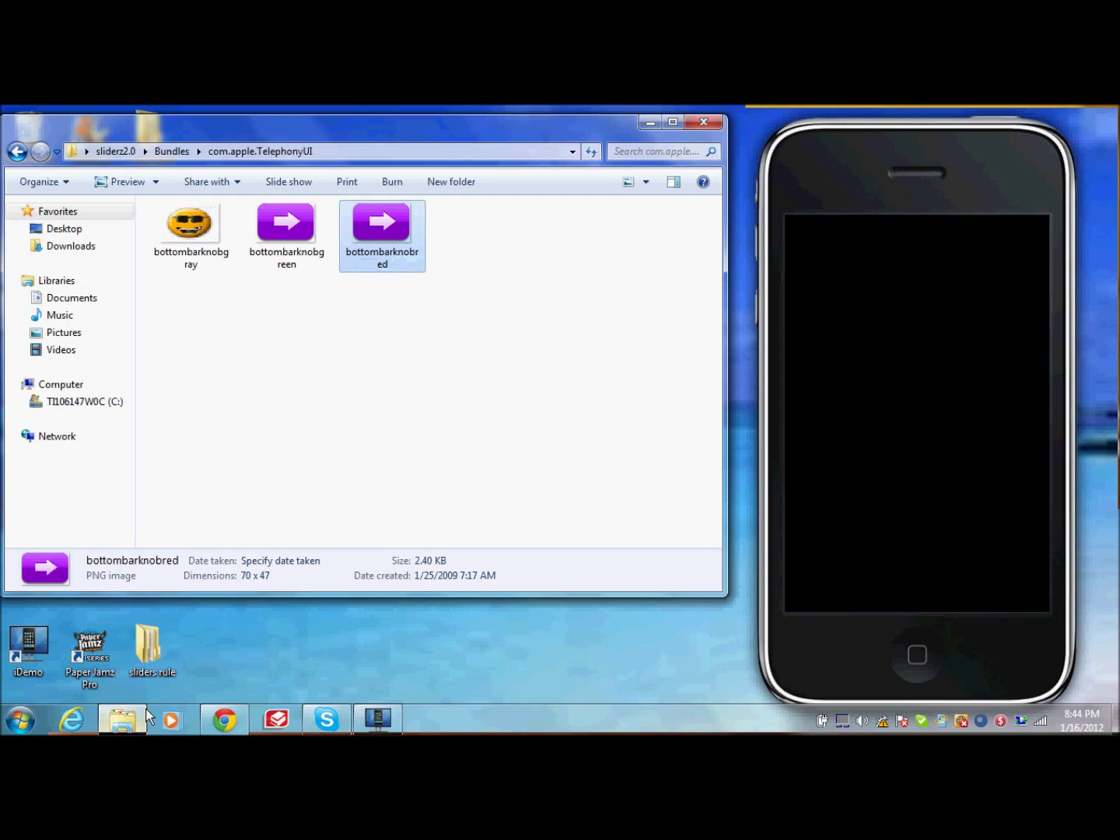
double_click(378, 266)
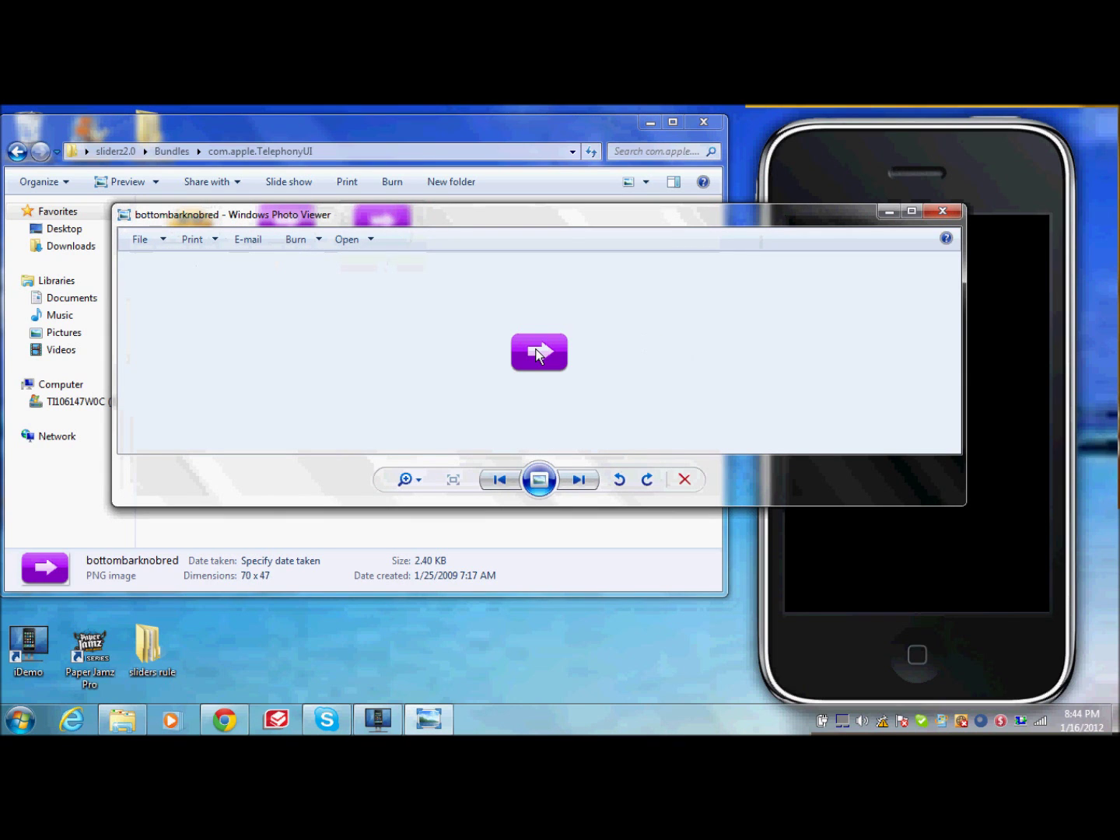
right_click(536, 354)
mouse_move(711, 360)
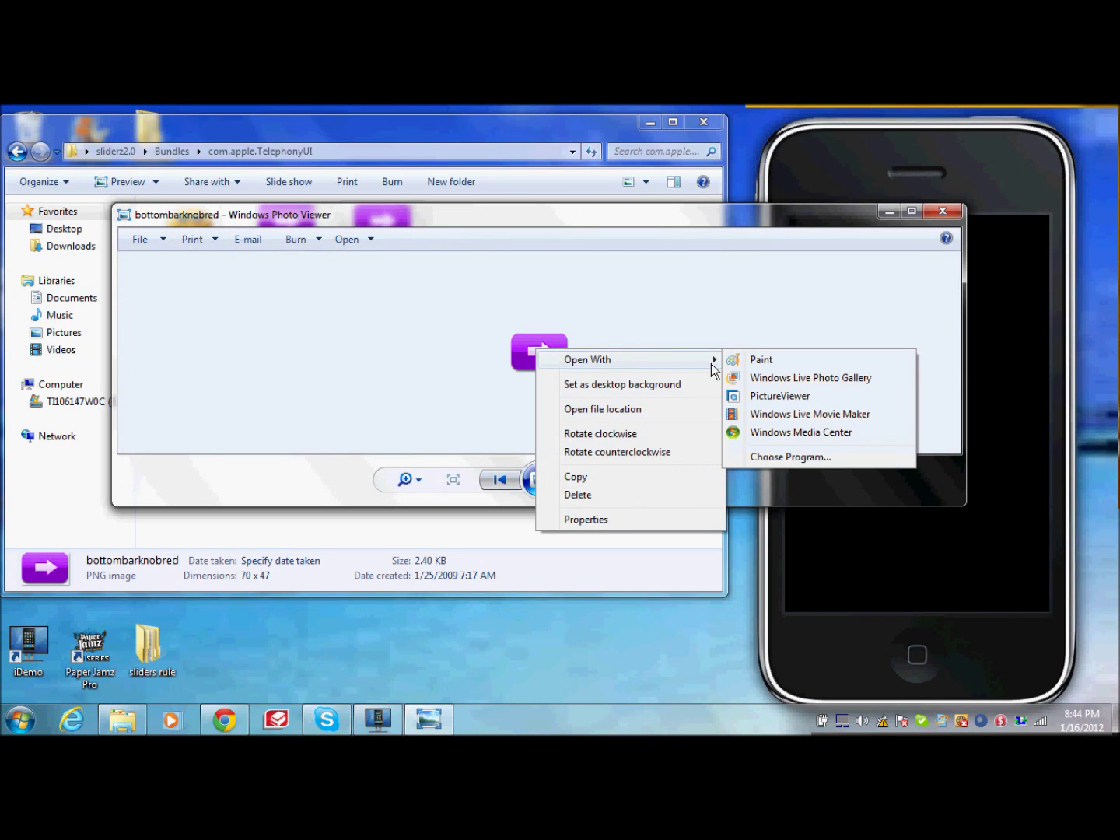
left_click(770, 361)
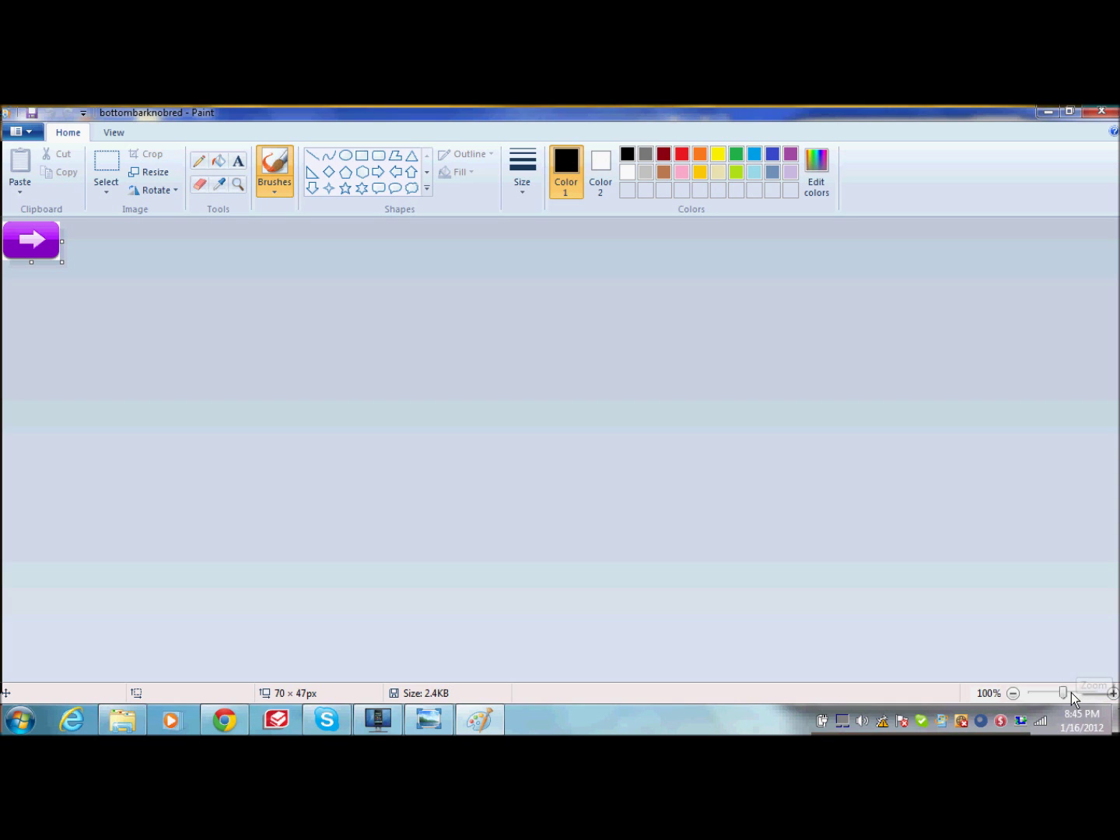
Step: Zoom to 800% and erase the purple arrow from the 70 x 47 bottombarknobred canvas
left_click_drag(1069, 690, 1094, 692)
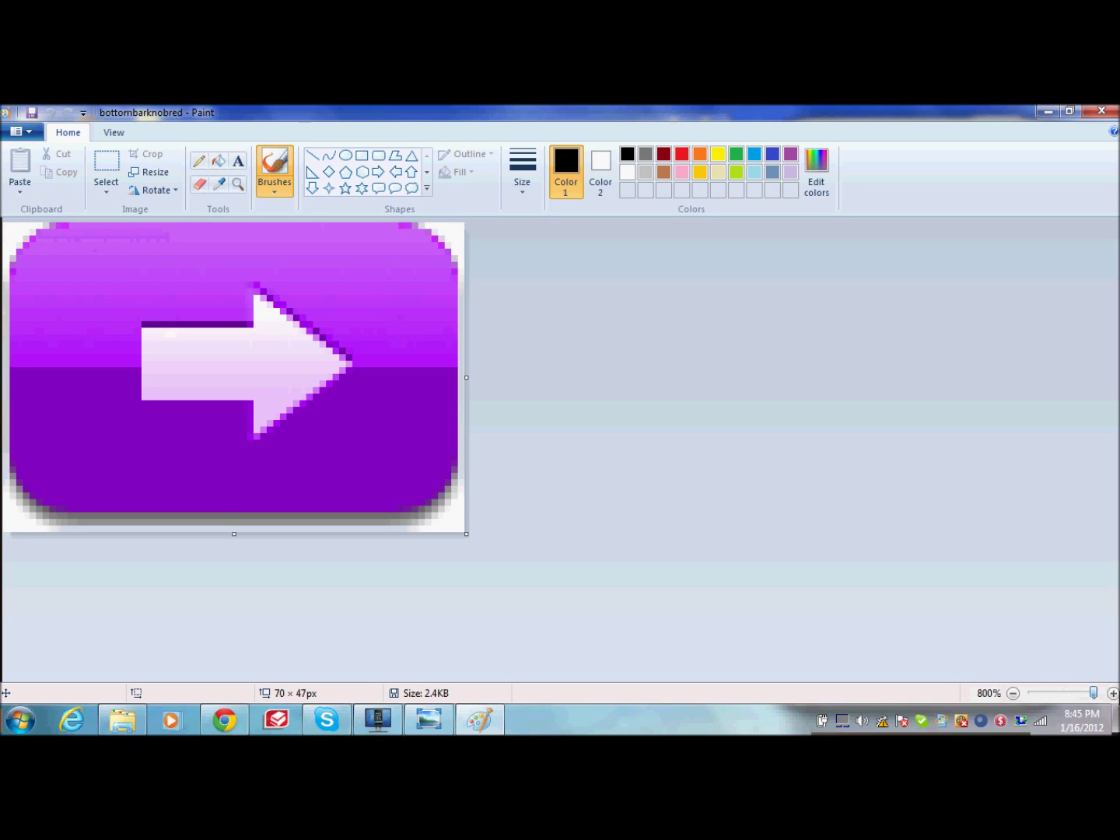
left_click(200, 183)
mouse_move(31, 334)
left_mouse_down()
mouse_move(351, 311)
mouse_move(450, 359)
mouse_move(332, 296)
mouse_move(155, 246)
mouse_move(70, 245)
mouse_move(251, 245)
left_mouse_up()
mouse_move(370, 225)
left_mouse_down()
mouse_move(437, 235)
mouse_move(478, 426)
mouse_move(402, 413)
mouse_move(346, 458)
mouse_move(151, 425)
mouse_move(253, 436)
left_mouse_up()
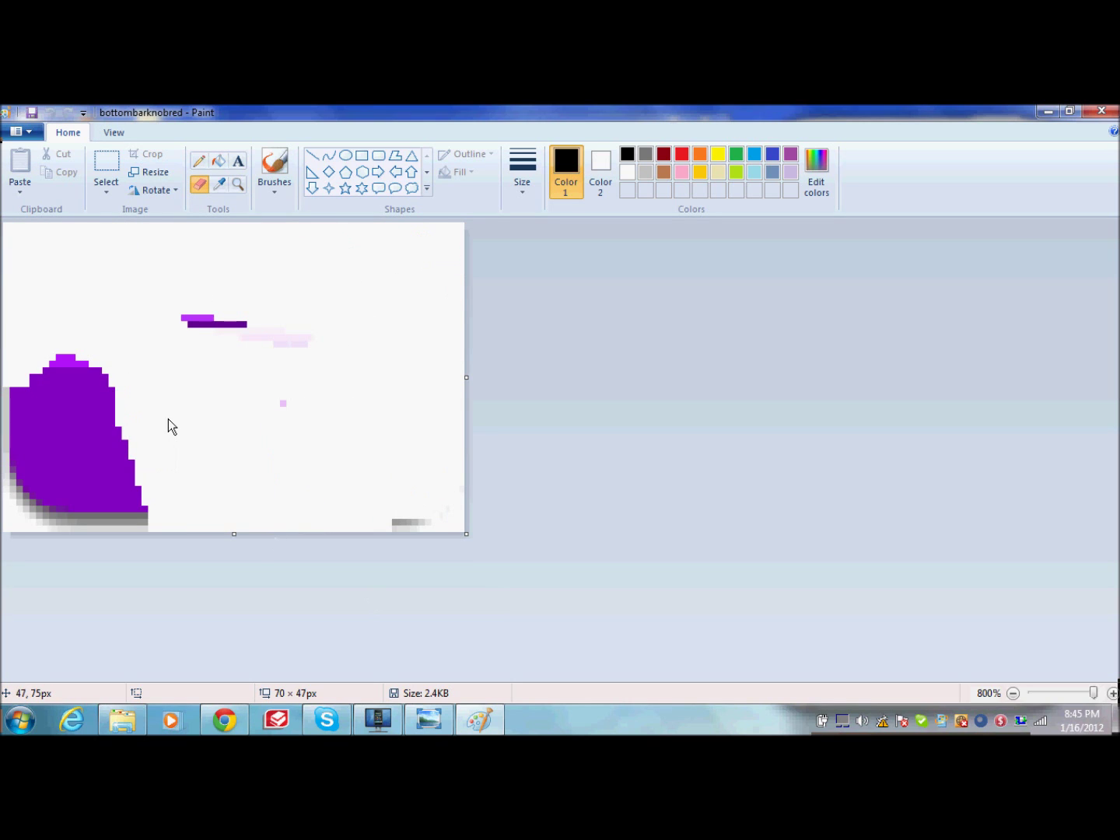
mouse_move(253, 384)
left_mouse_down()
mouse_move(188, 234)
mouse_move(36, 511)
mouse_move(137, 527)
mouse_move(66, 477)
mouse_move(215, 475)
mouse_move(232, 266)
left_mouse_up()
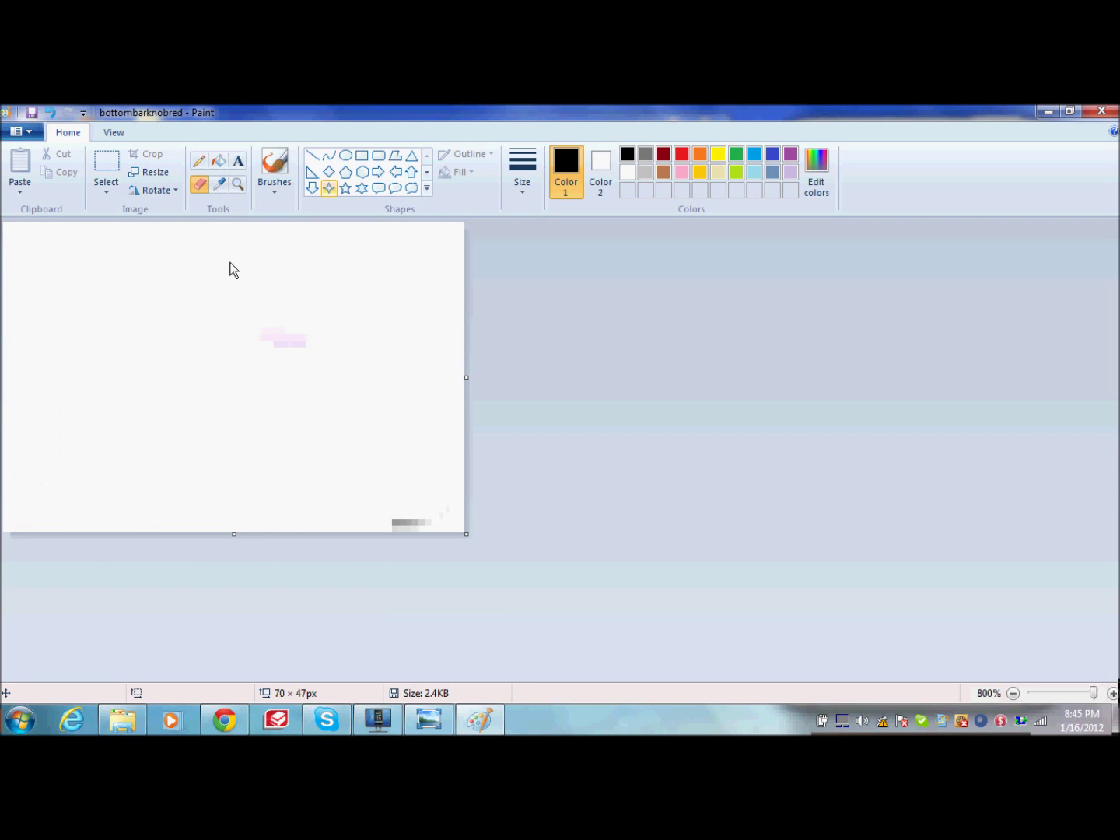
Step: Paste the 'hardyz symbol - Copy' image from file into bottombarknobred.png and save it
left_click(24, 186)
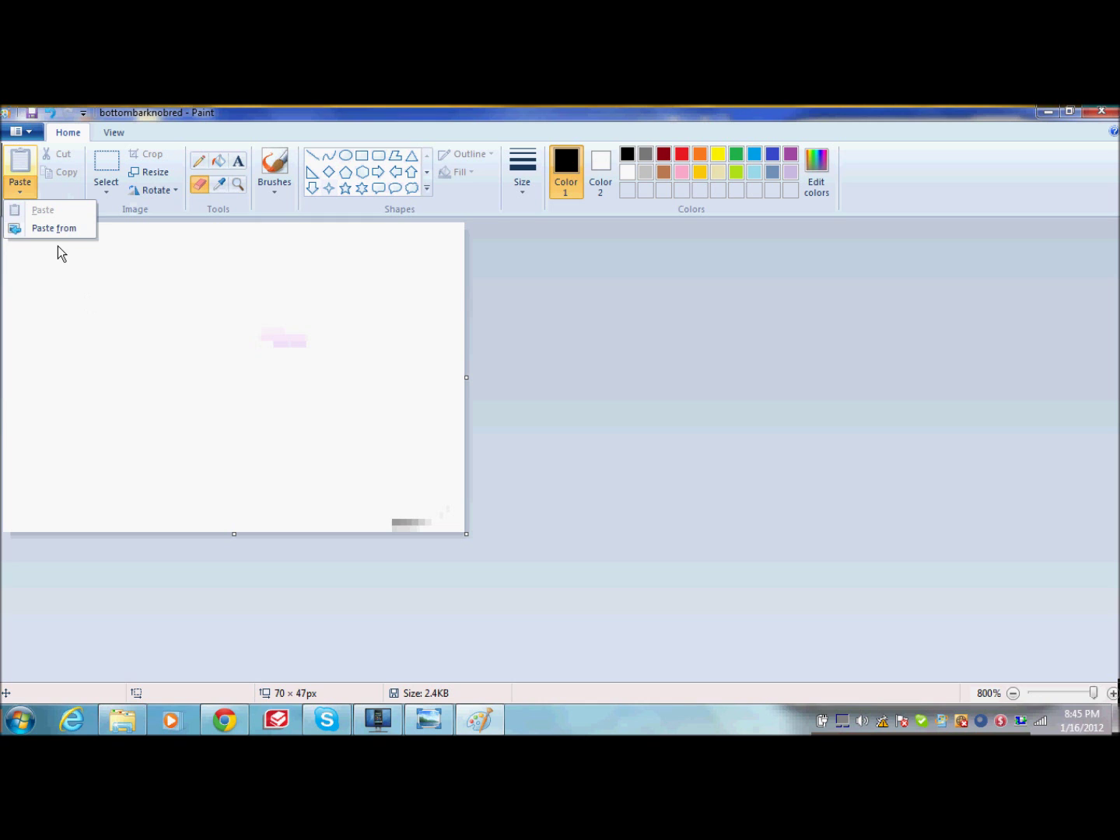
left_click(57, 235)
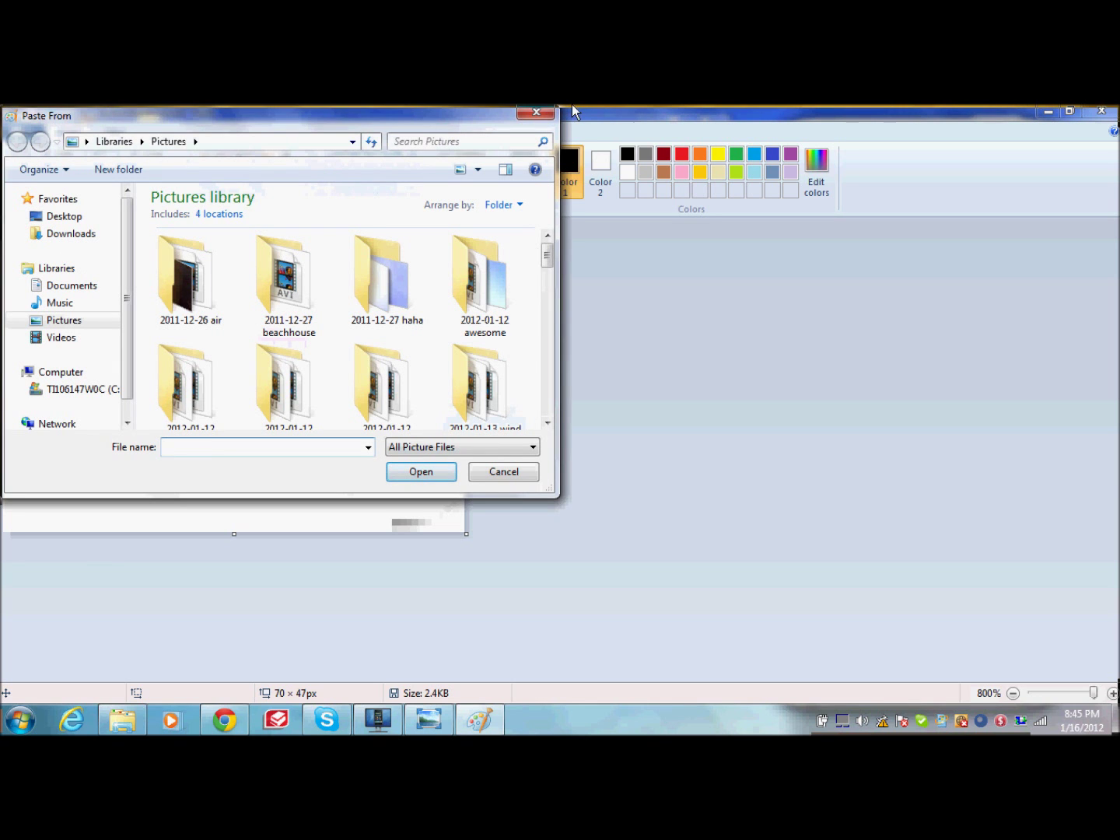
left_click(553, 116)
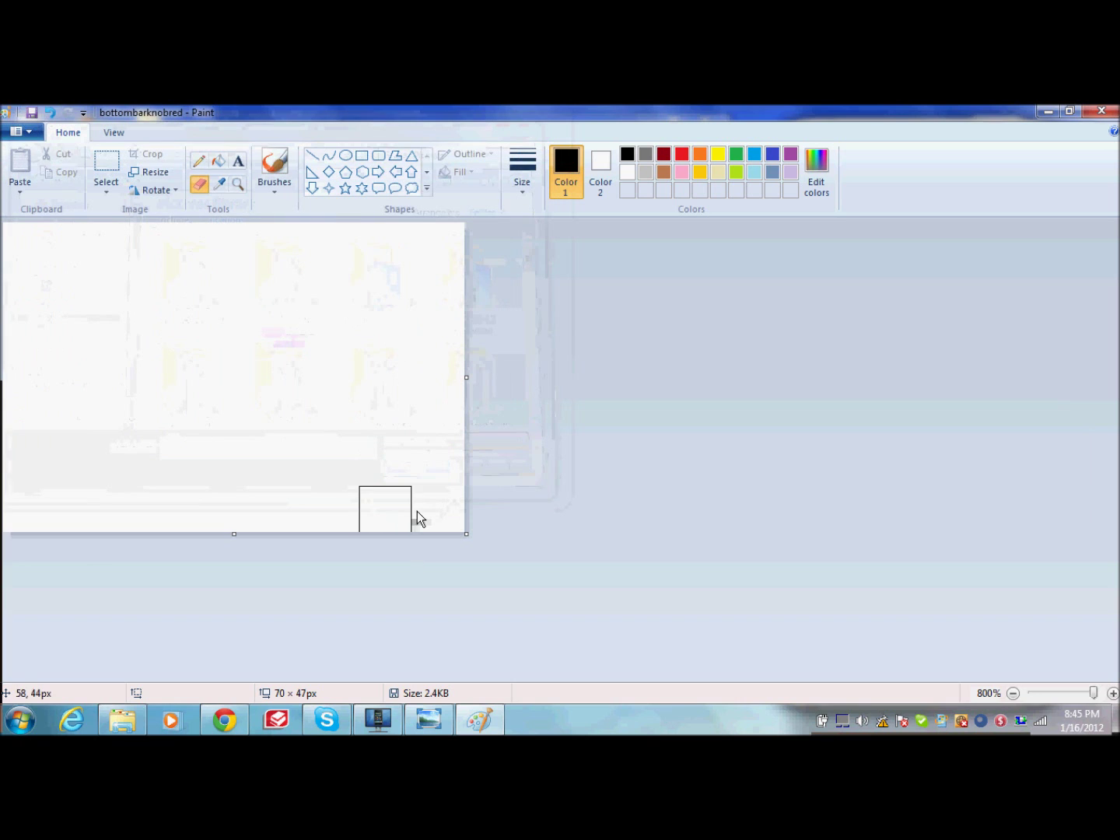
left_click(19, 192)
left_click(67, 234)
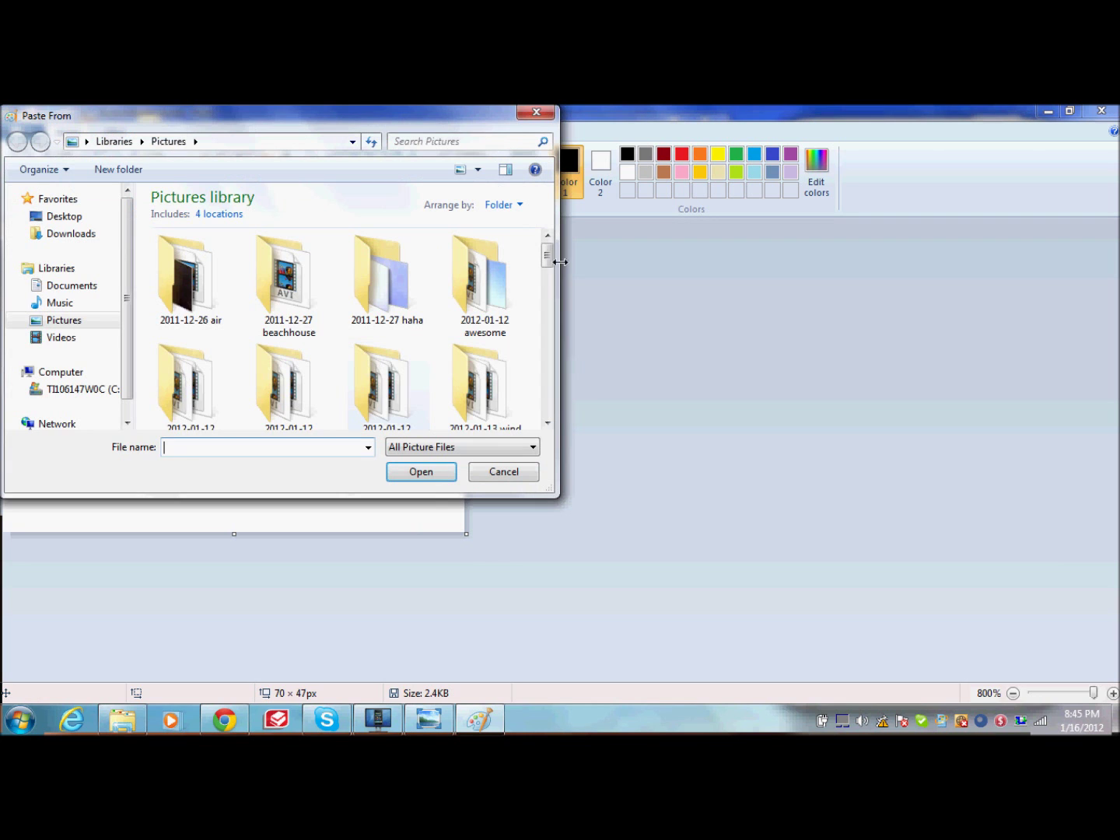
left_click_drag(550, 263, 551, 342)
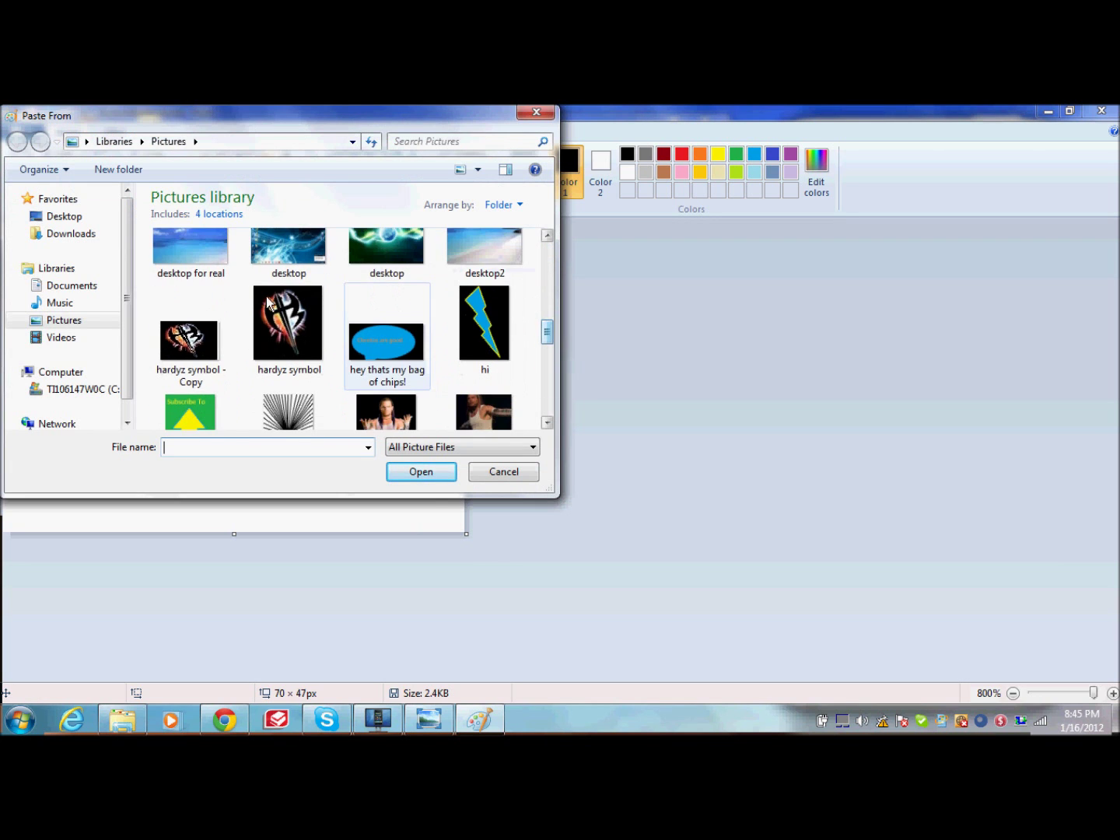
left_click(191, 336)
left_click(415, 471)
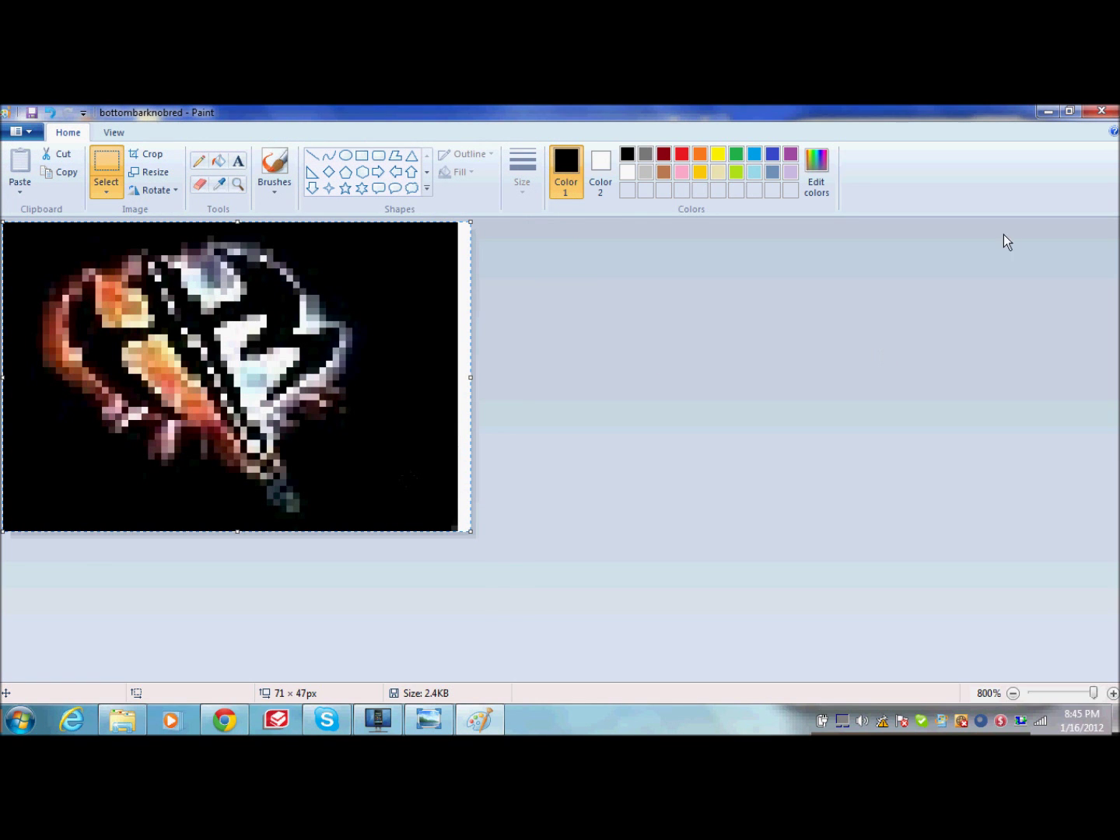
left_click(1112, 114)
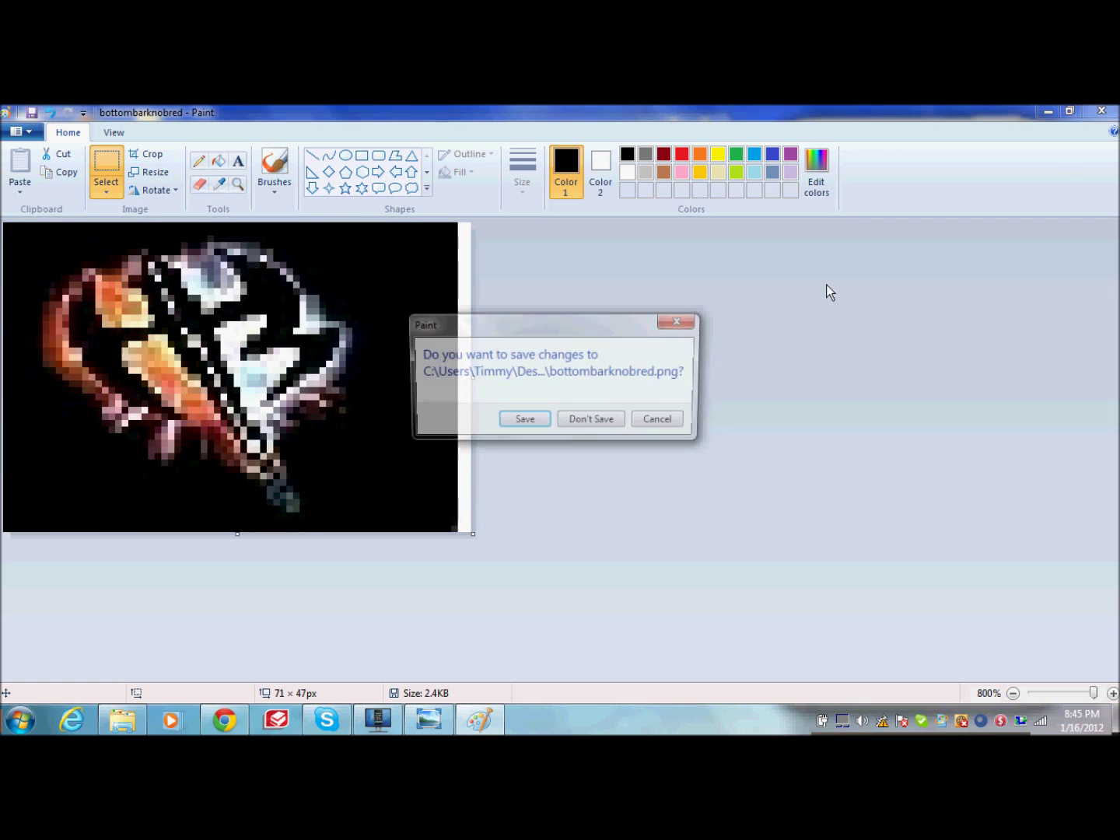
left_click(520, 423)
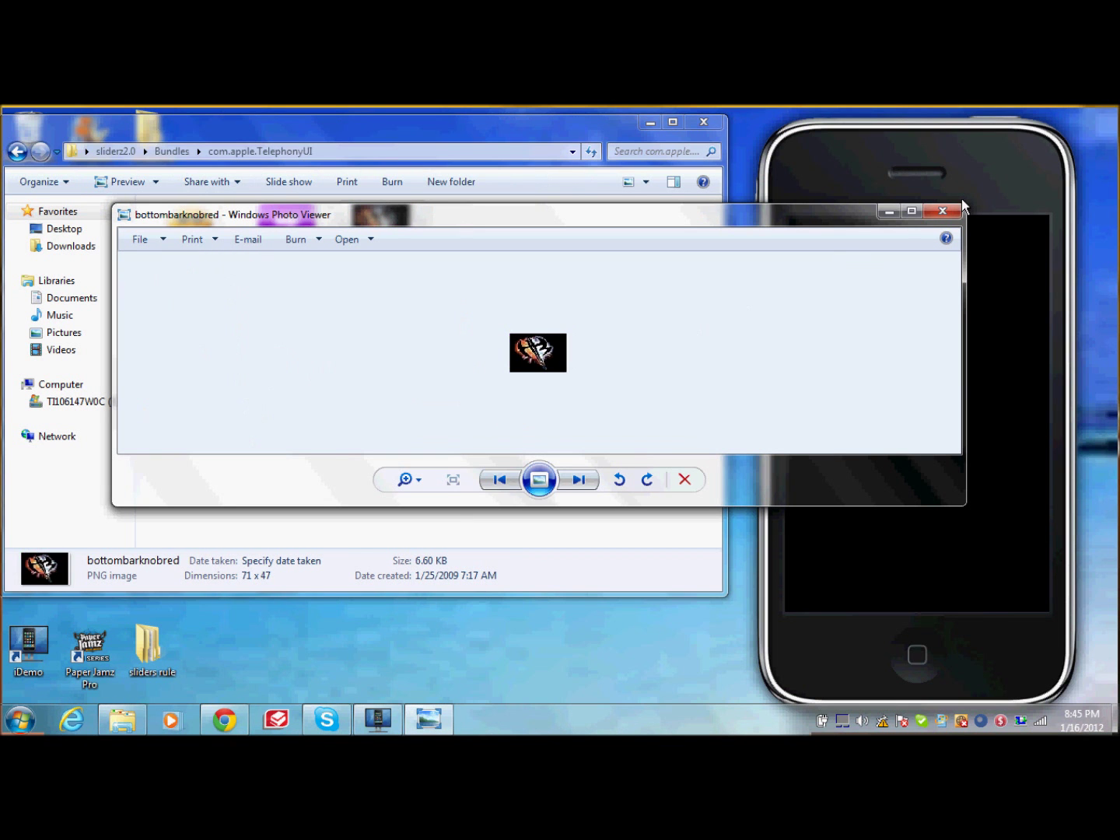
Step: Close Photo Viewer and the Explorer window, and move the sliderz2.0 folder higher on the desktop
left_click(943, 216)
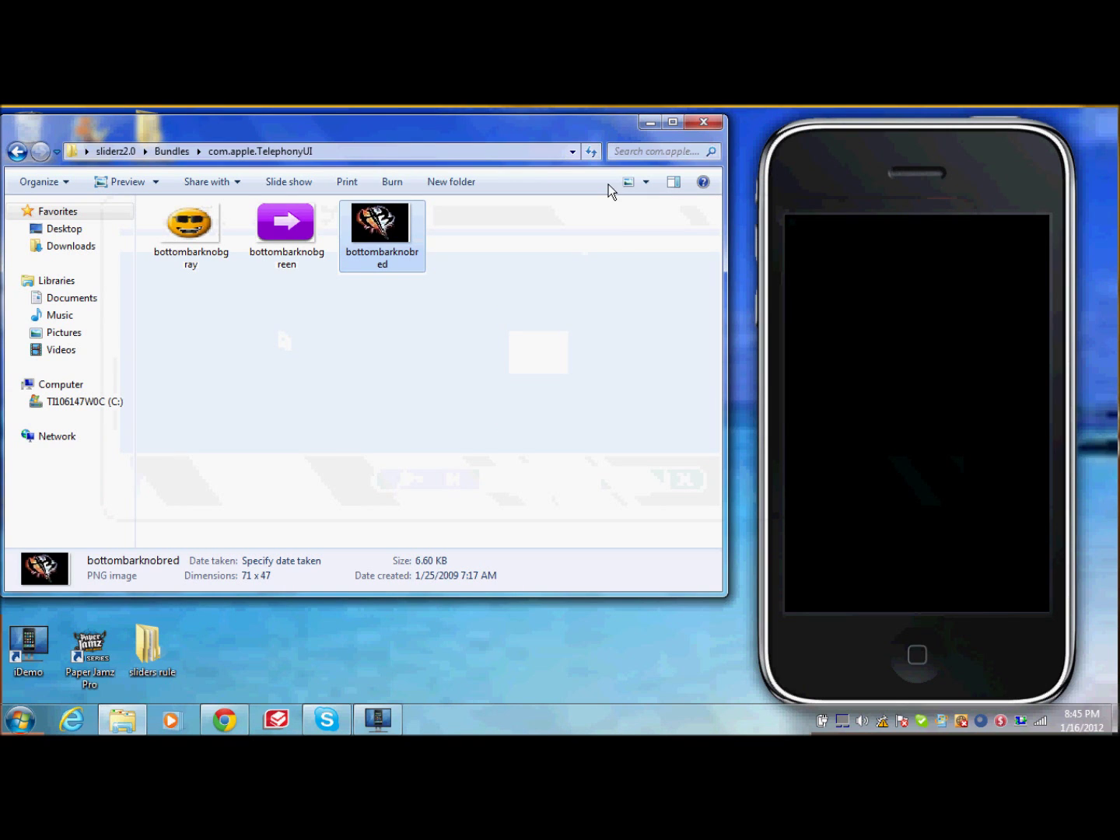
left_click(716, 119)
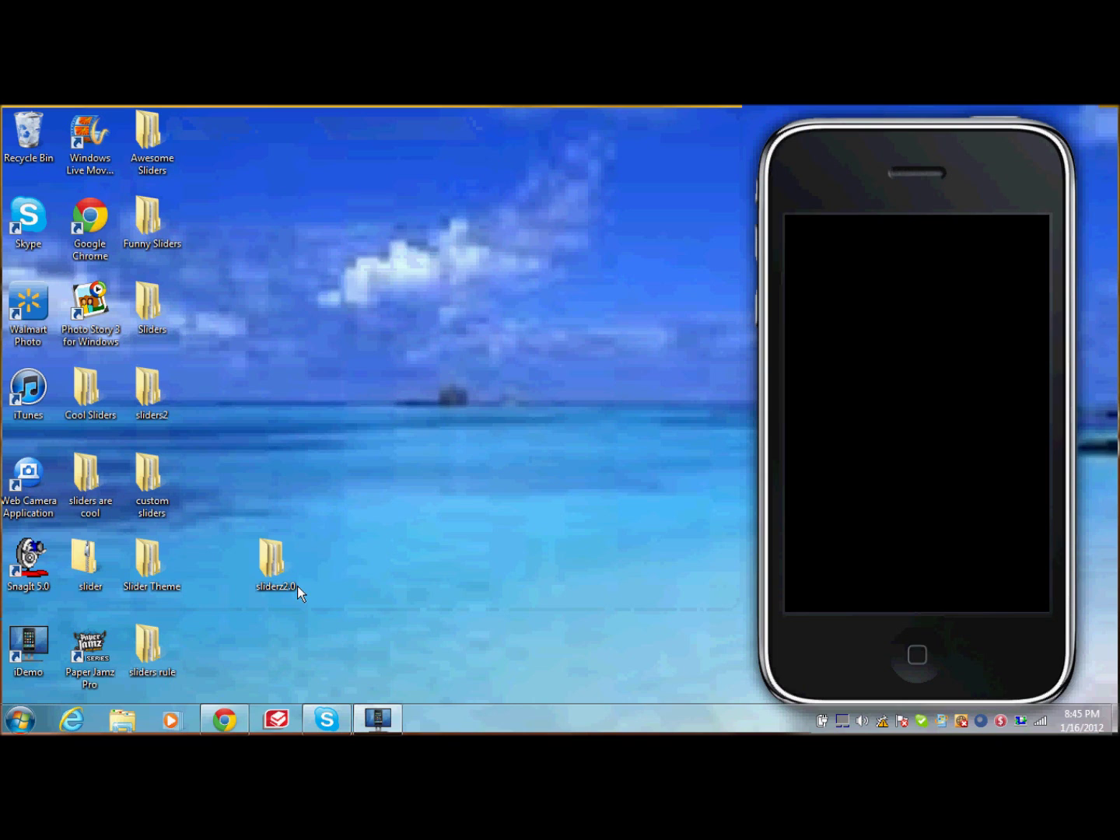
left_click_drag(298, 585, 265, 462)
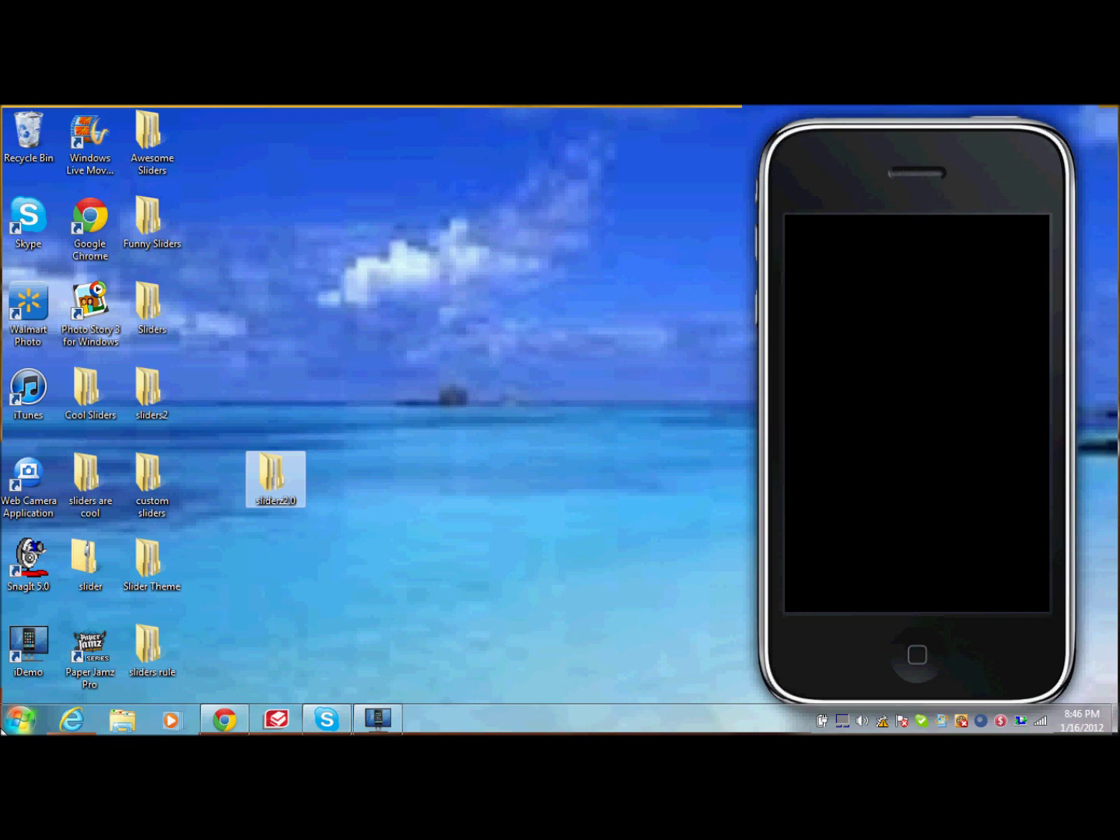
left_click(20, 719)
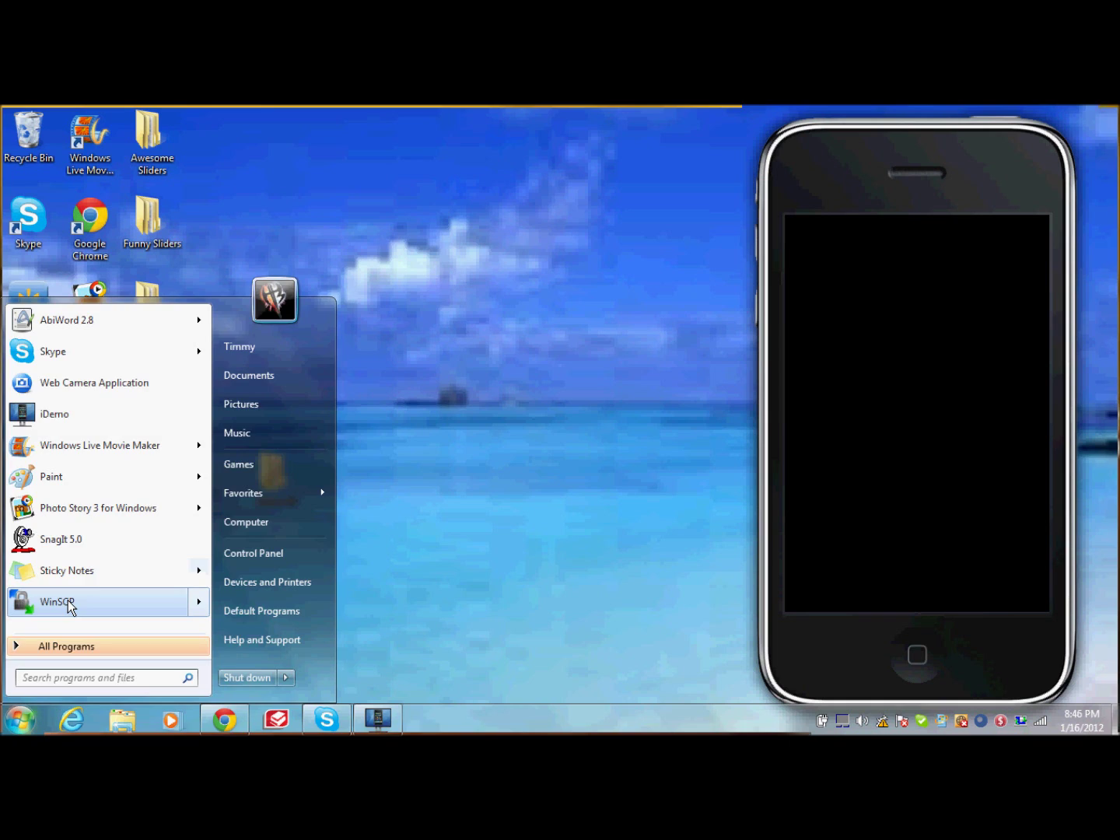
Step: Launch WinSCP and log in to 192.168.1.3 as user root with the device password
left_click(67, 599)
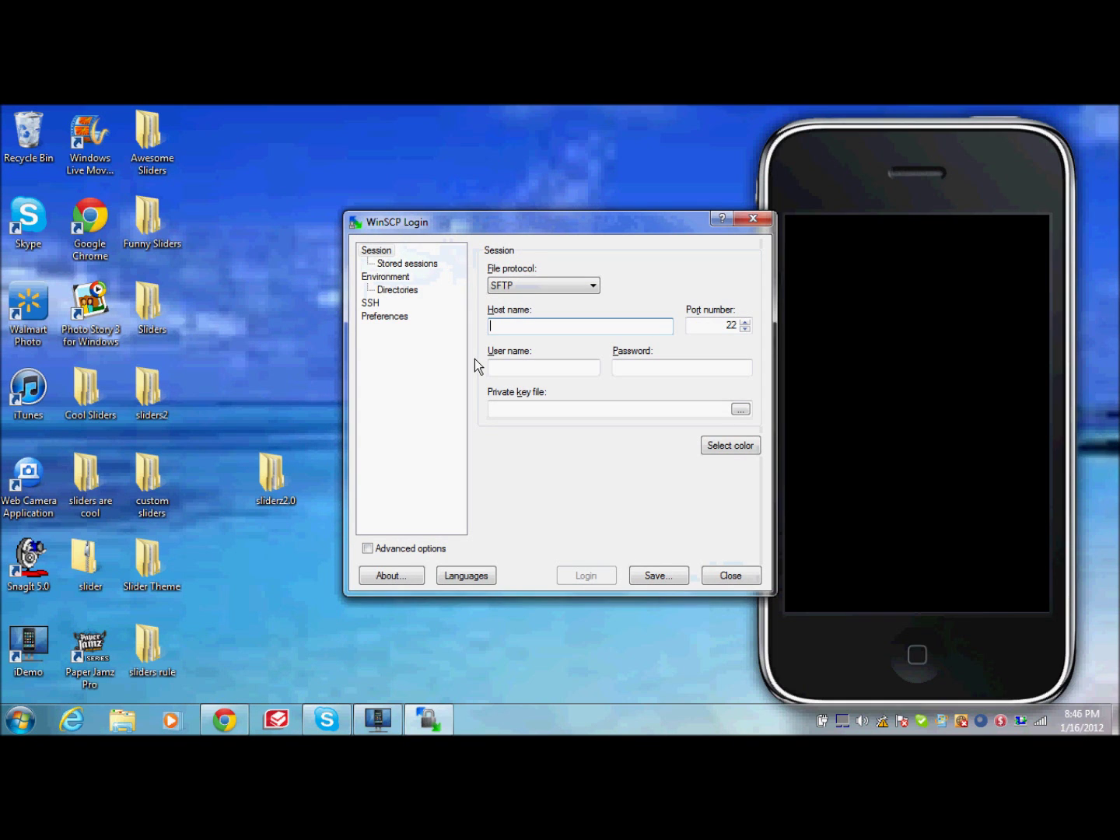
type("192.168")
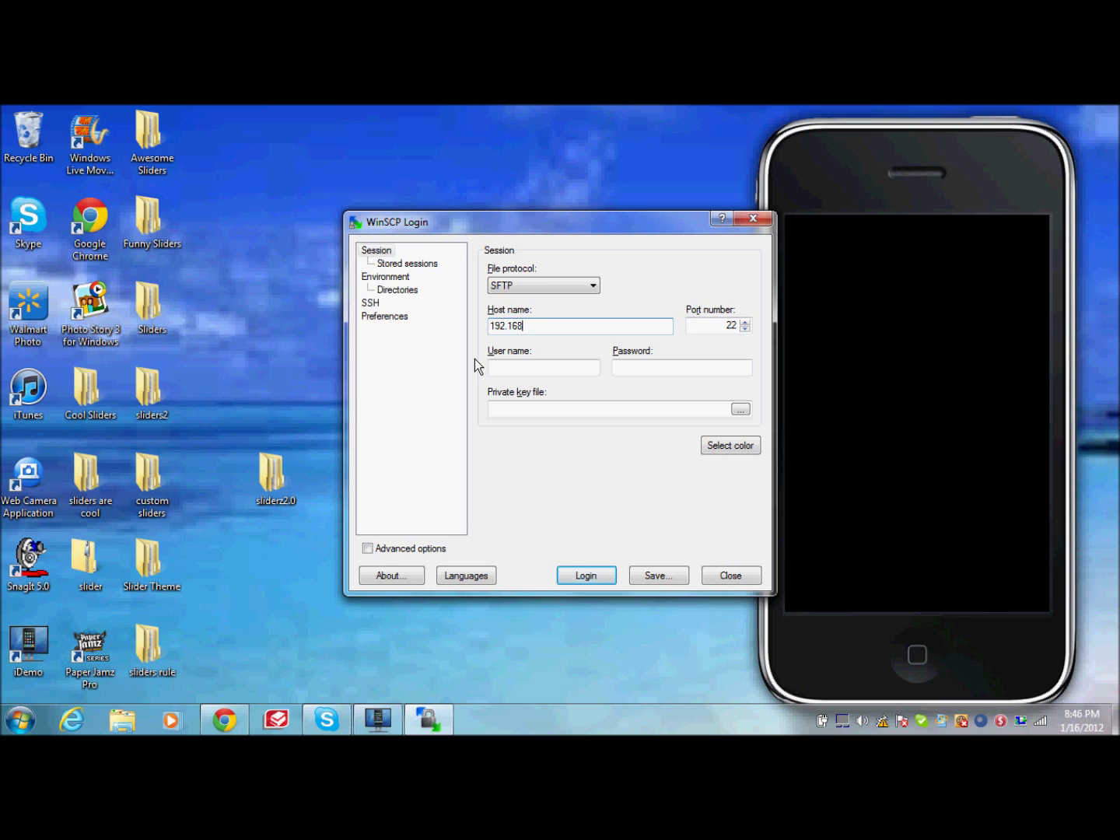
type(".1.3")
left_click(506, 369)
type("root")
left_click(636, 363)
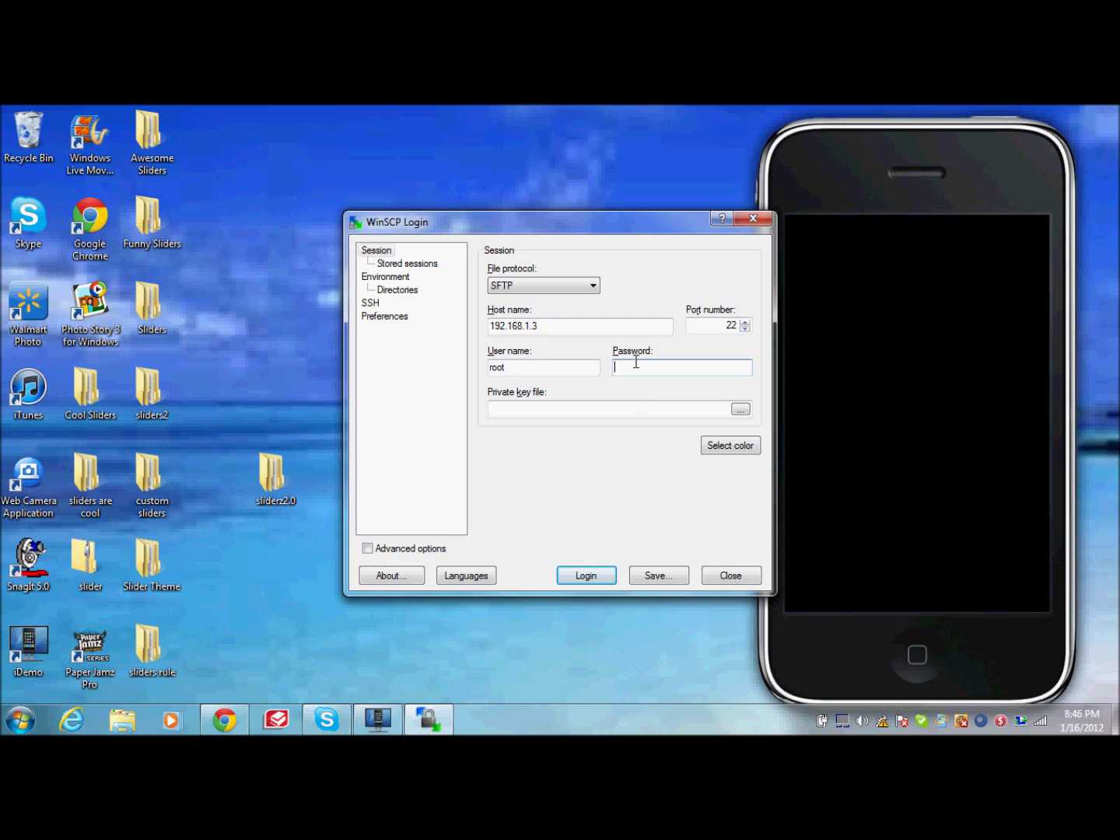
type("alpine")
key("Return")
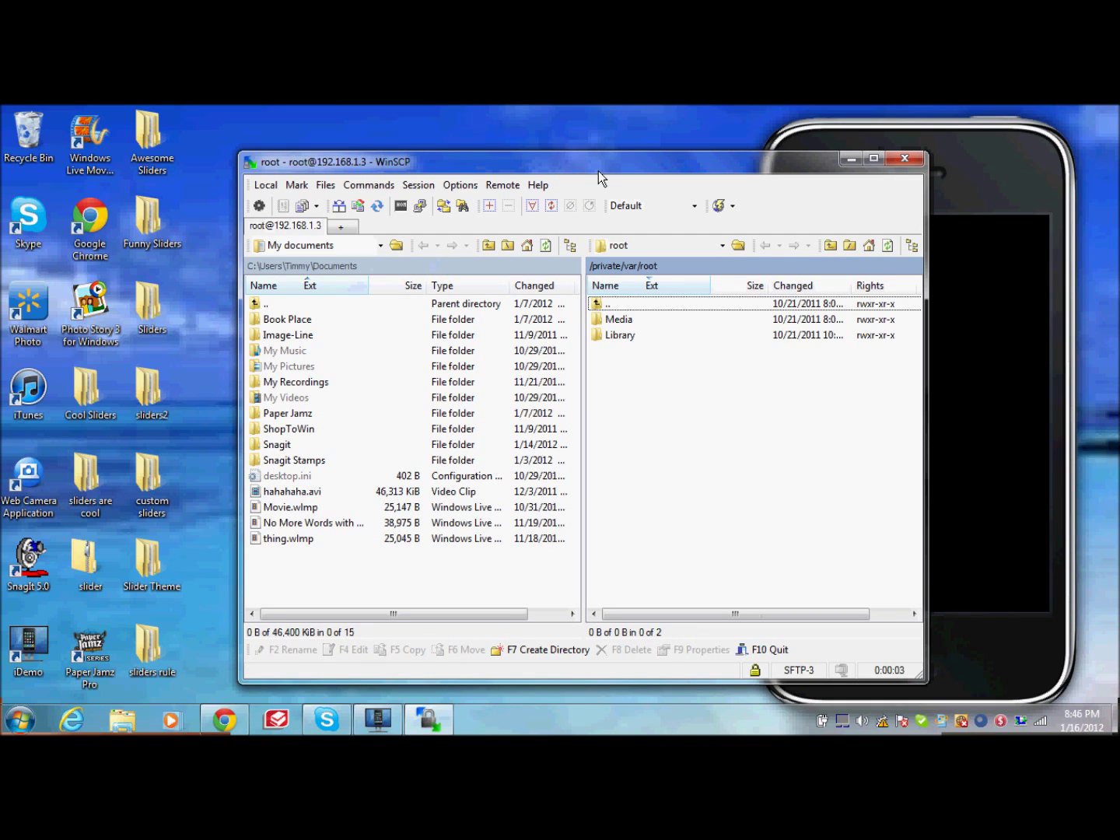
Step: Browse the device to /private/var/stash and copy the desktop sliderz2.0 folder into Themes
double_click(626, 307)
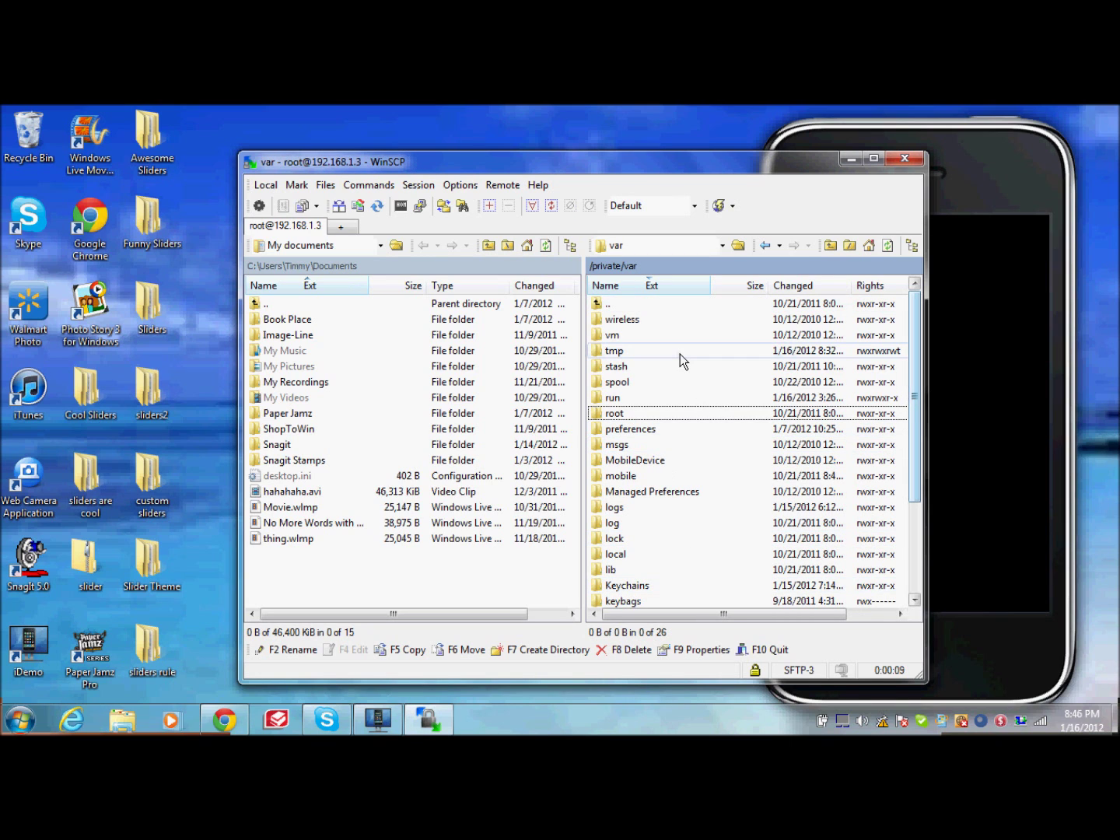
double_click(626, 365)
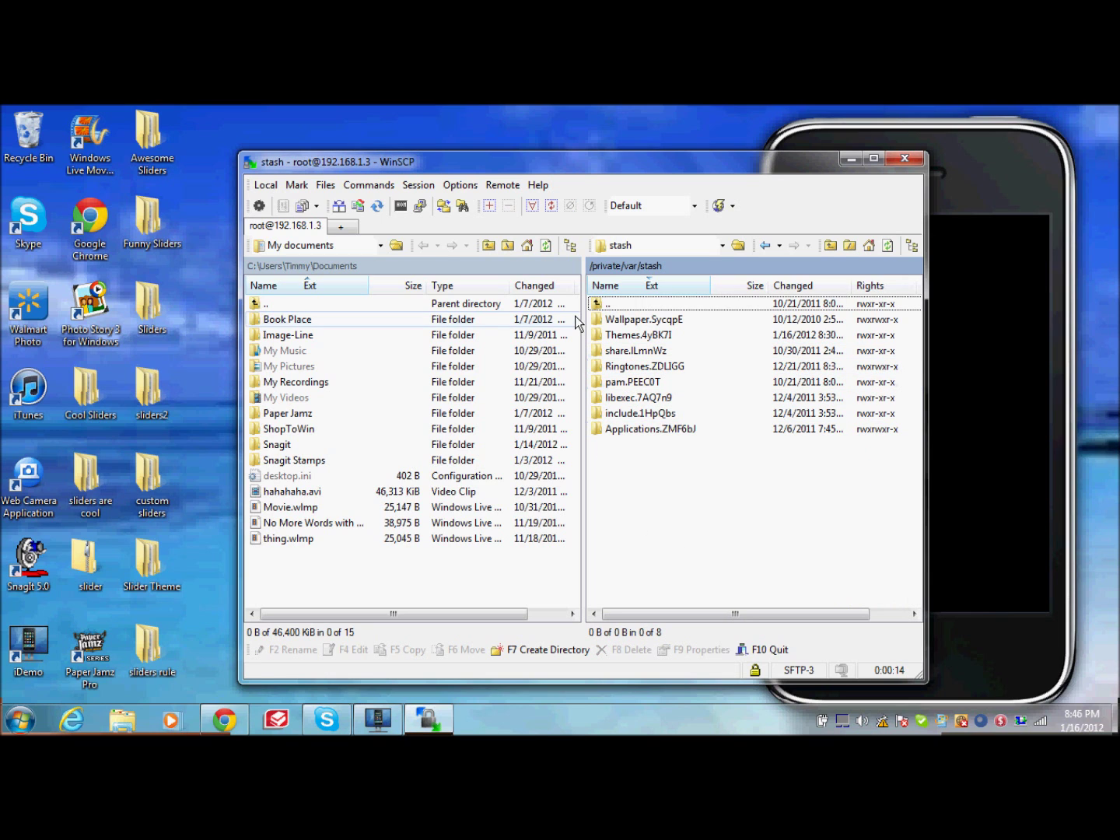
left_click_drag(576, 167, 818, 167)
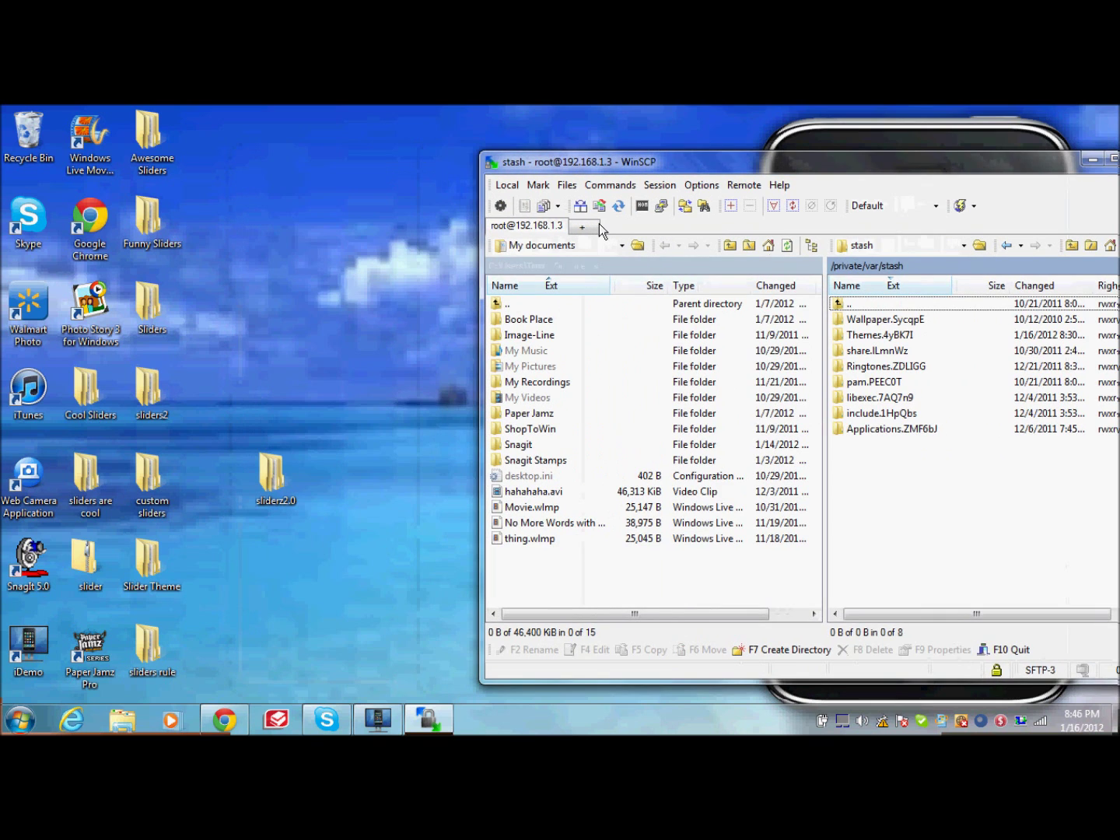
left_click_drag(617, 158, 515, 137)
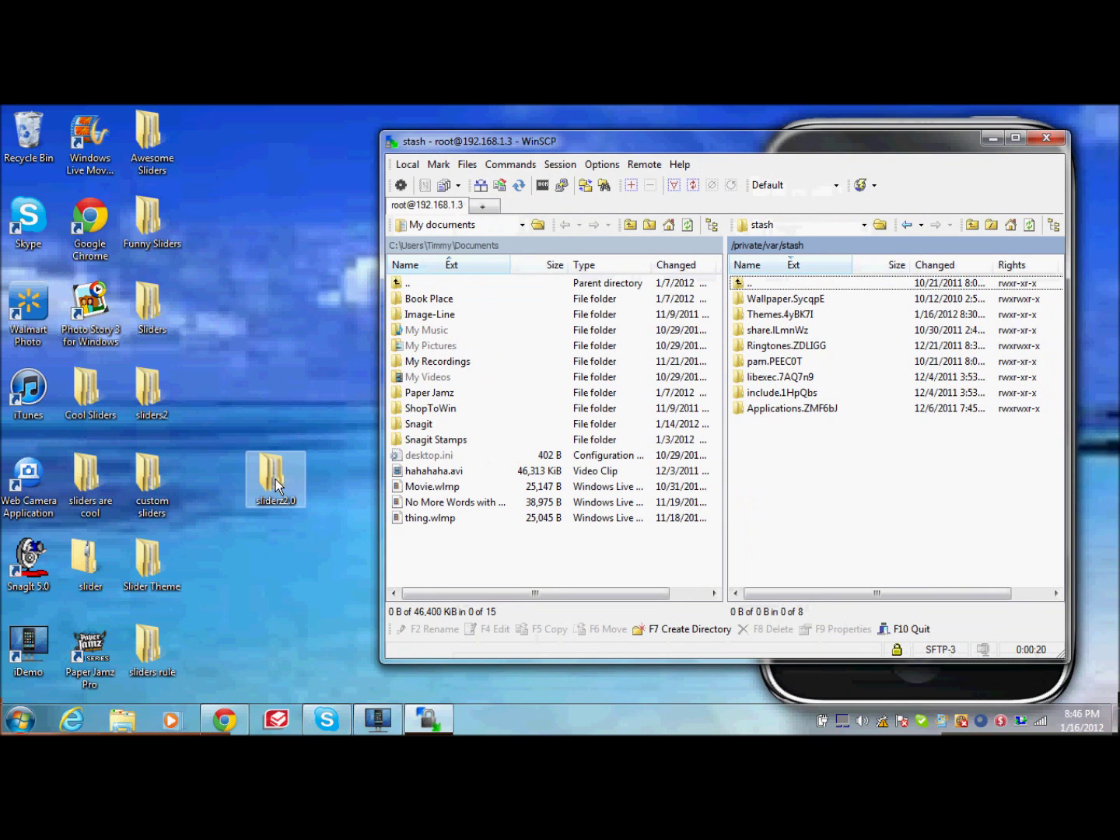
left_click_drag(276, 479, 780, 313)
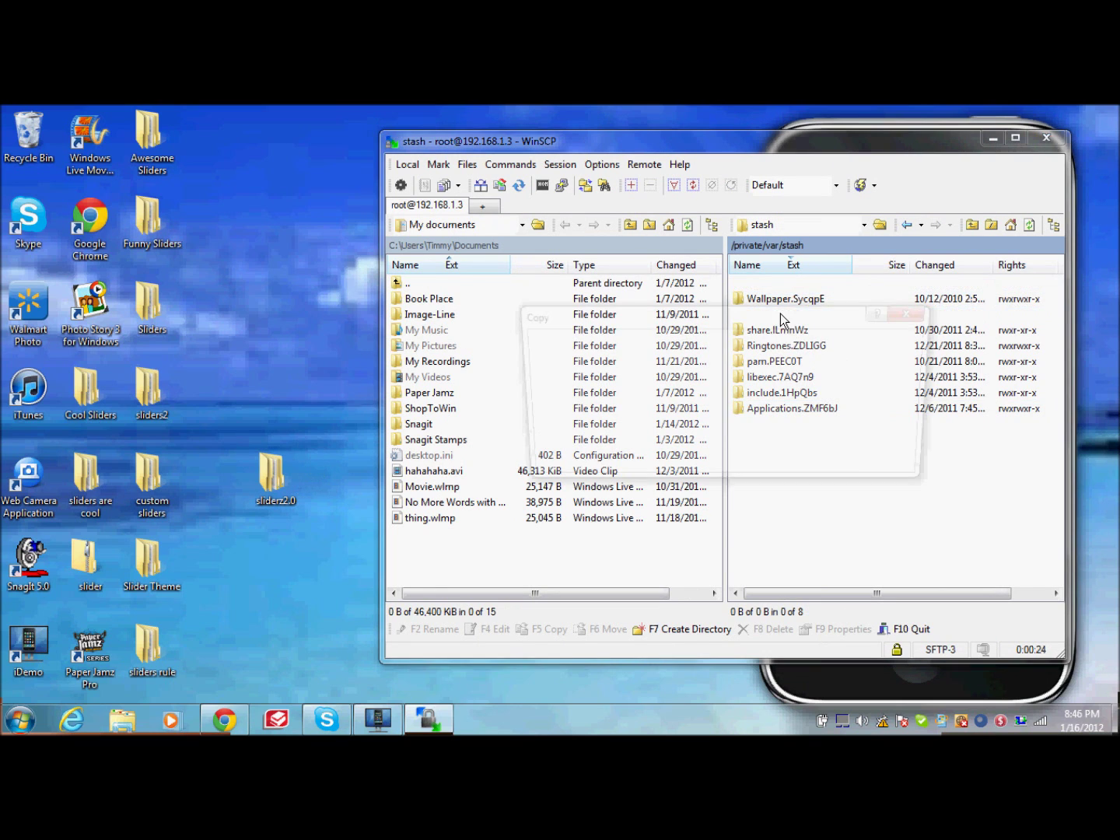
left_click(748, 467)
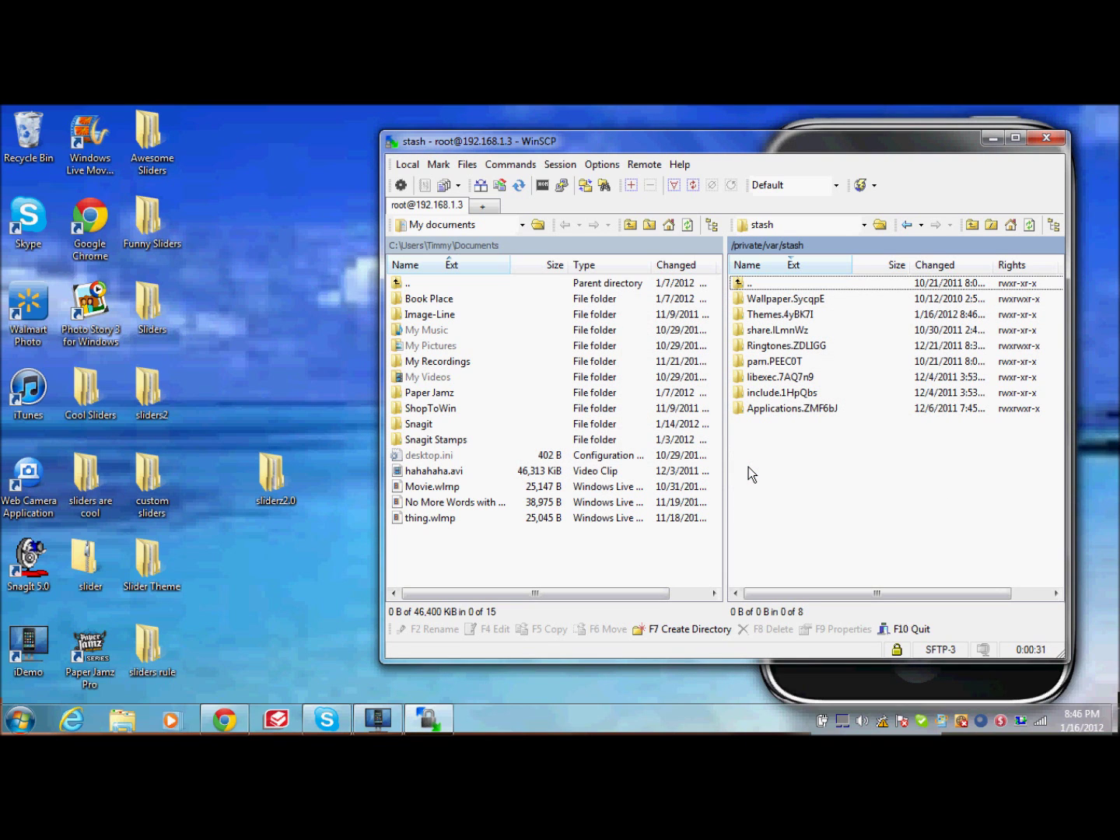
Step: Minimize WinSCP and shift the iDemo phone mirror window further right
left_click(991, 138)
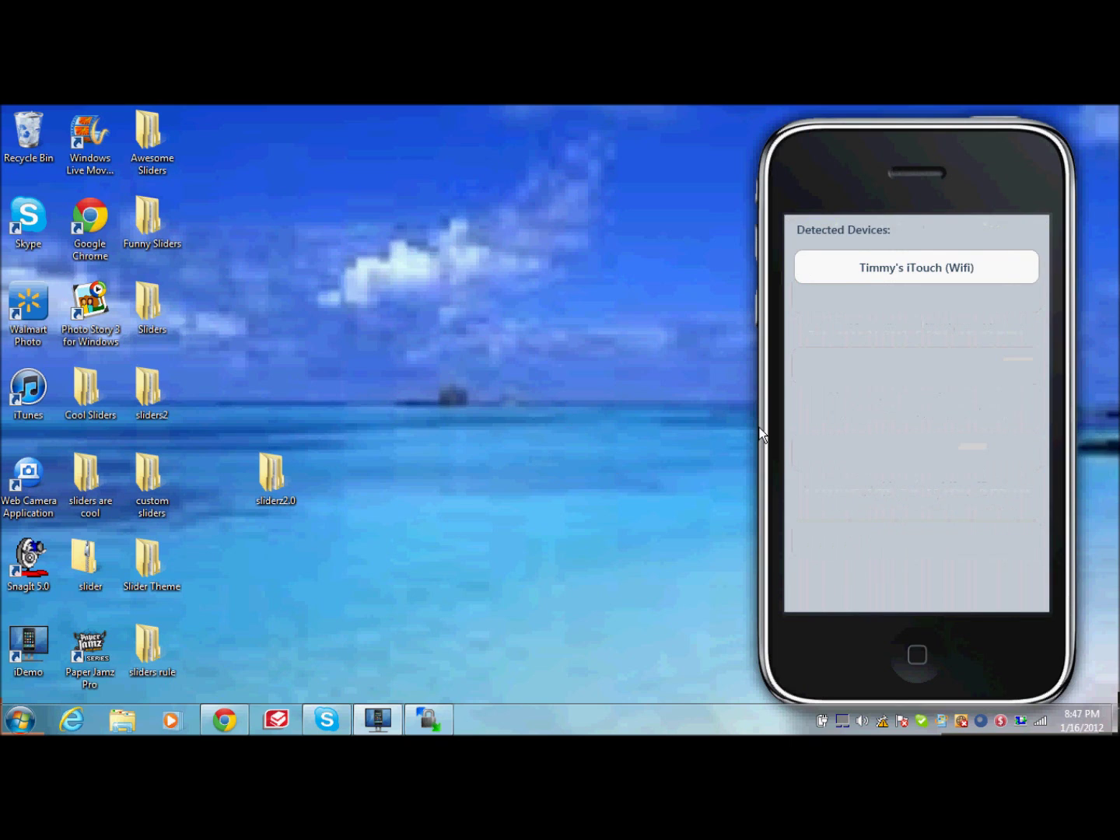
left_click_drag(873, 192, 952, 183)
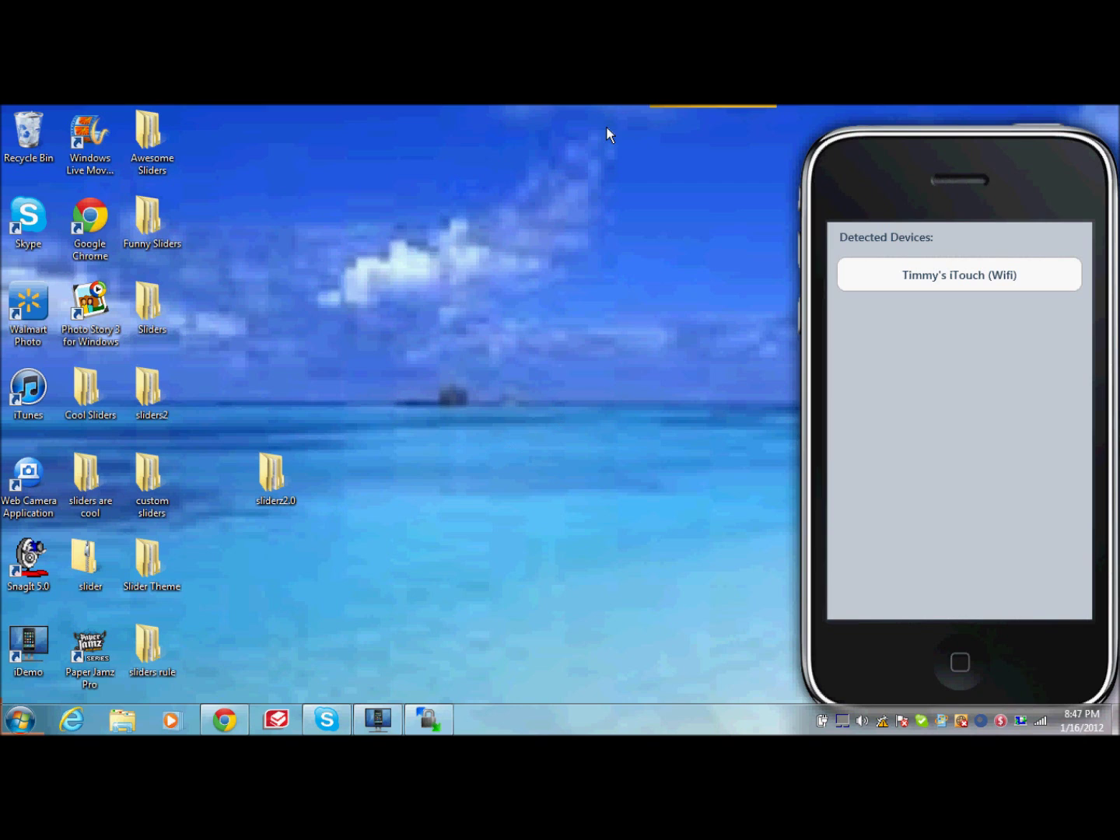
left_click(137, 728)
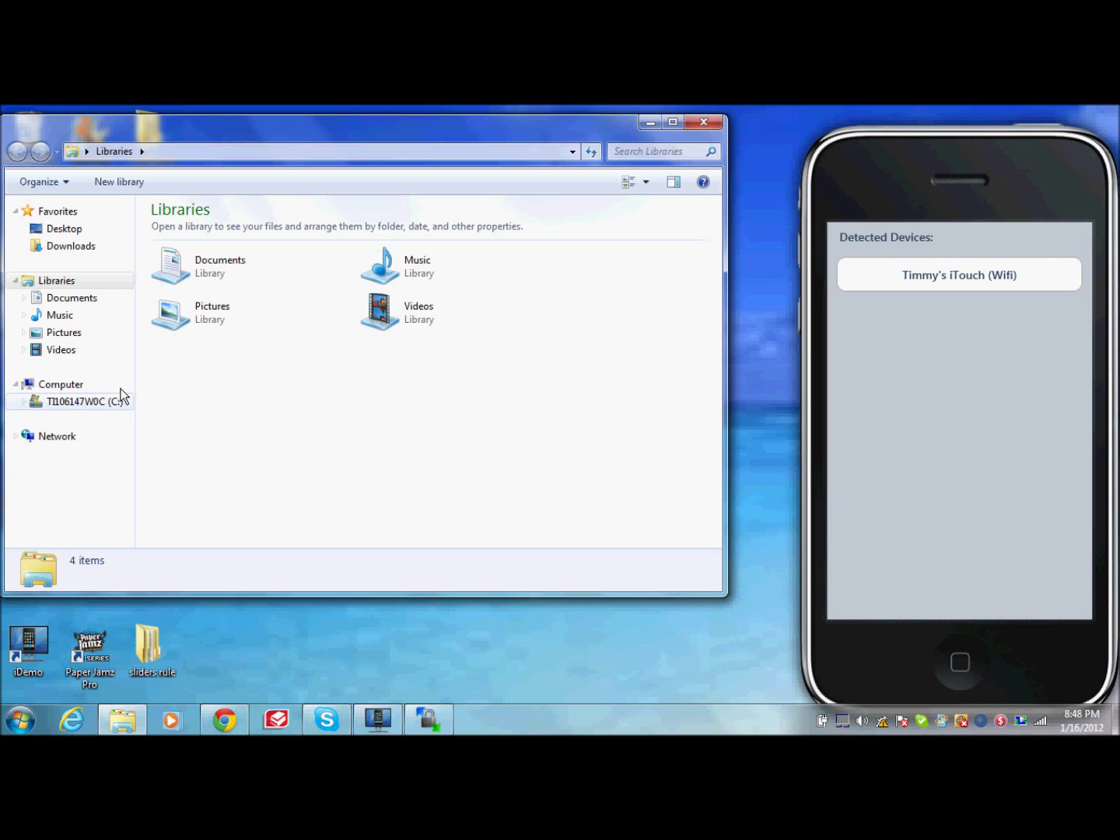
left_click(101, 339)
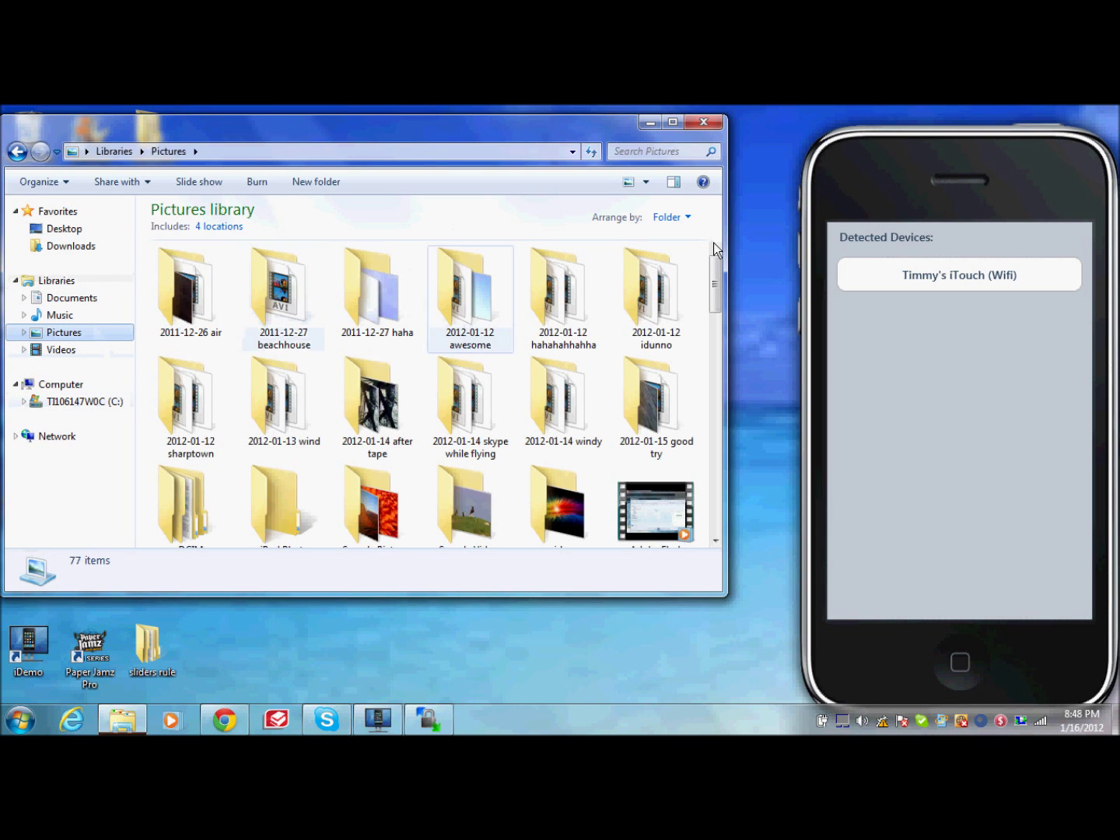
left_click_drag(714, 266, 720, 340)
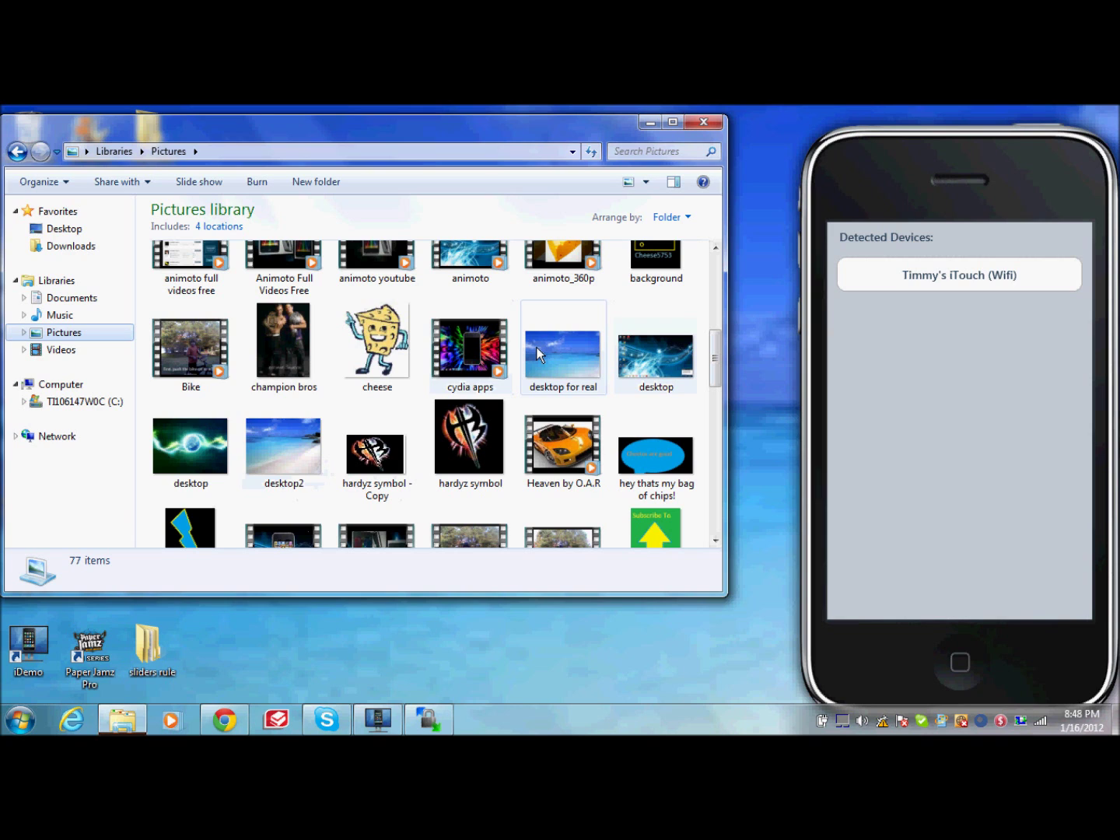
left_click(712, 130)
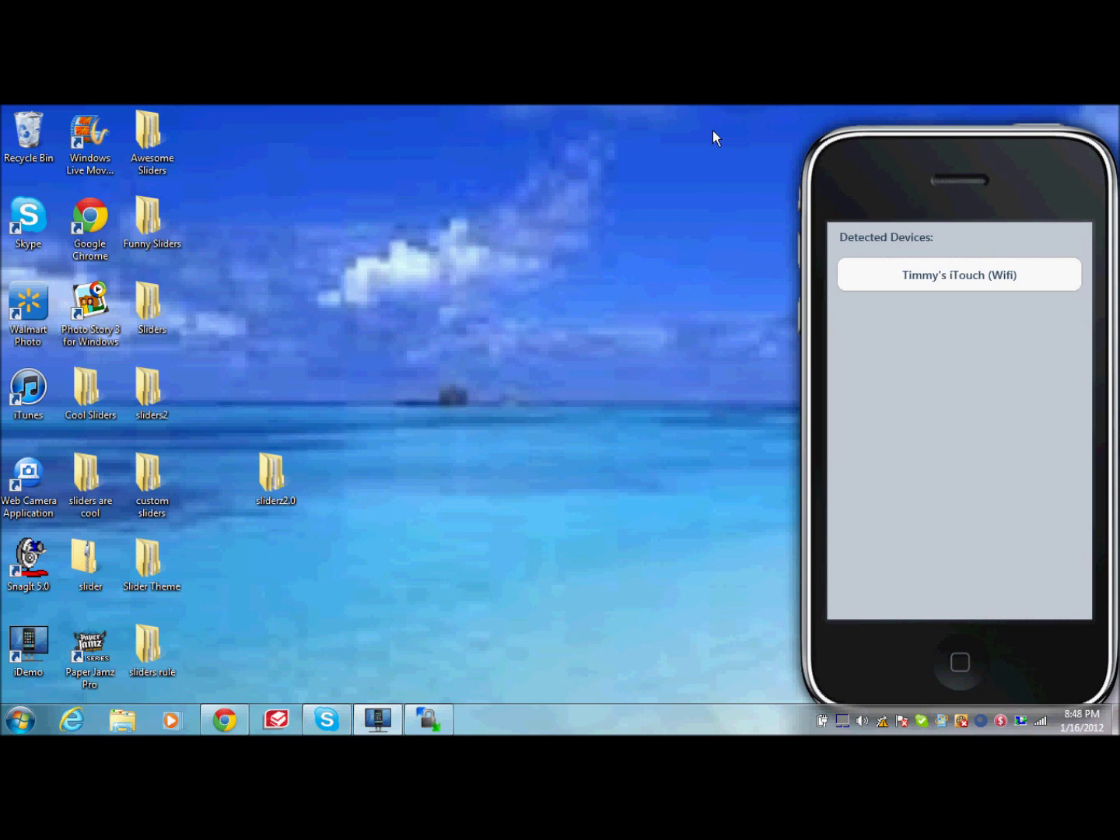
Step: Select the detected iTouch (Wifi) device in iDemo for mirroring
left_click(941, 289)
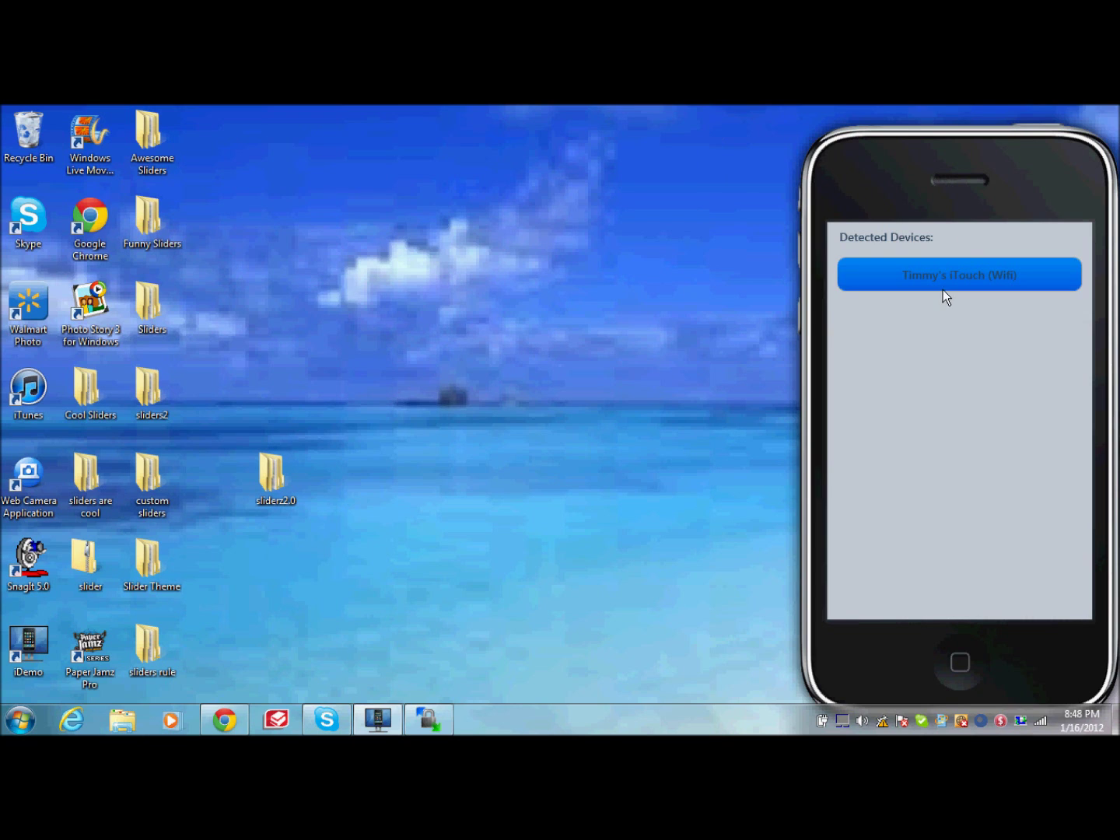